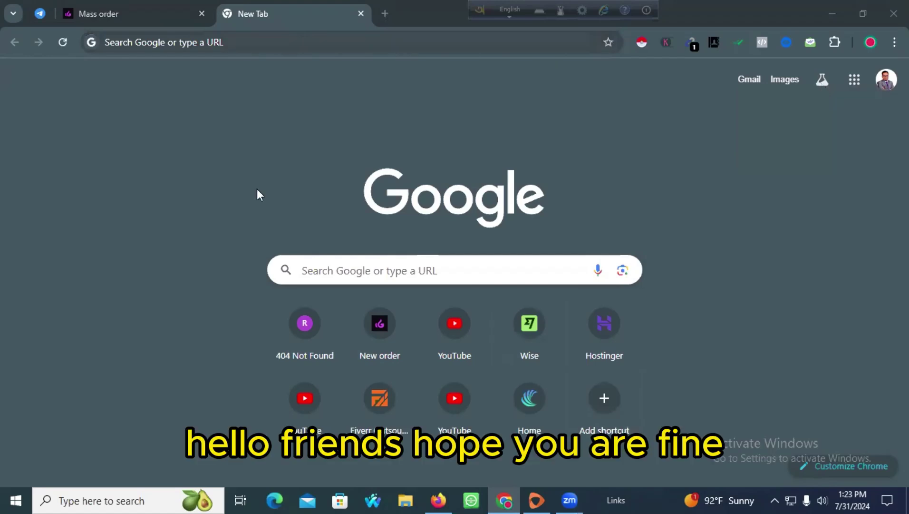
# Step: Search the web for "google map" and open the Google Maps site from the results
pyautogui.click(260, 48)
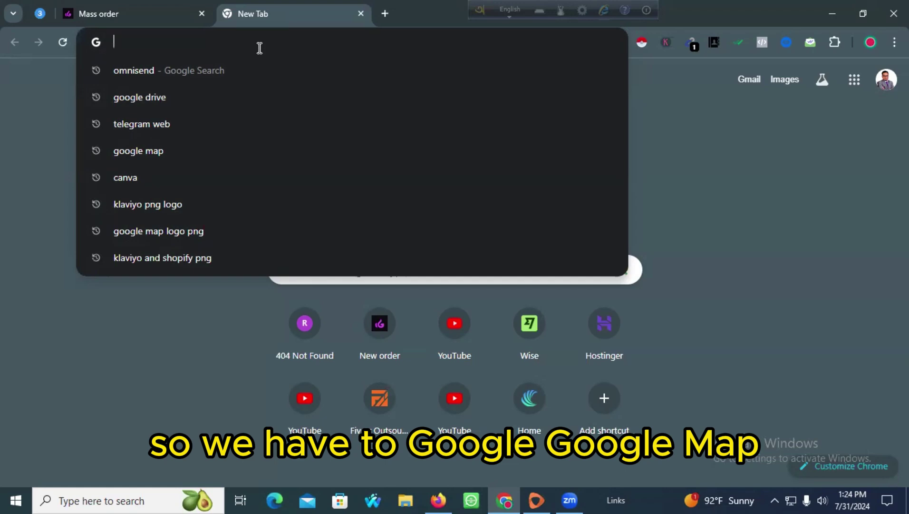
pyautogui.write('google map')
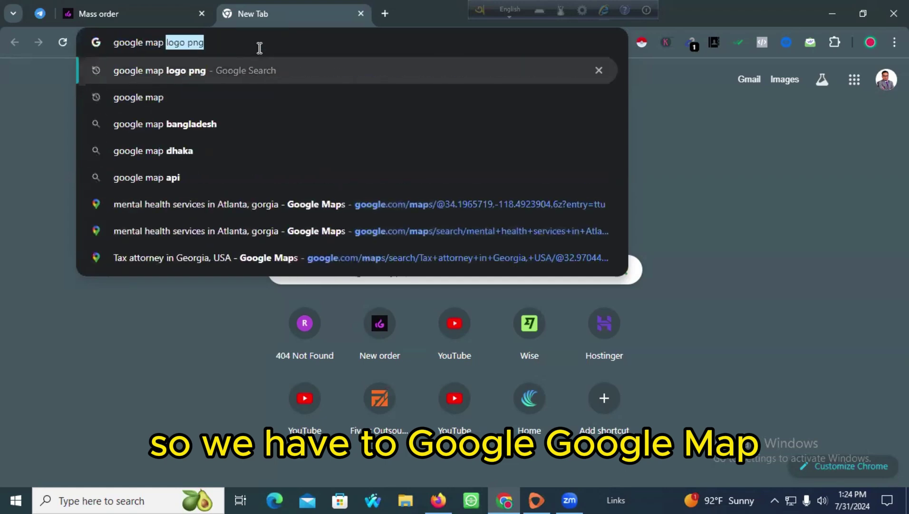
pyautogui.press('BackSpace')
pyautogui.press('Return')
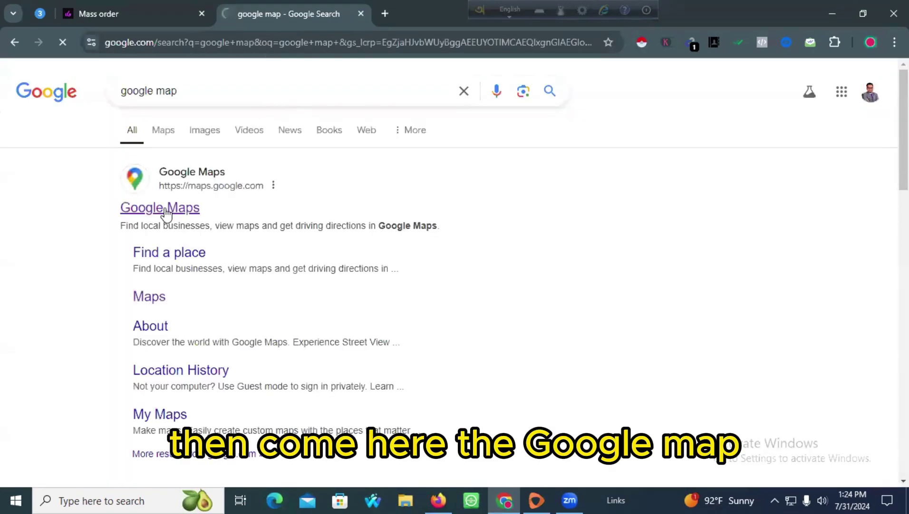
pyautogui.click(165, 209)
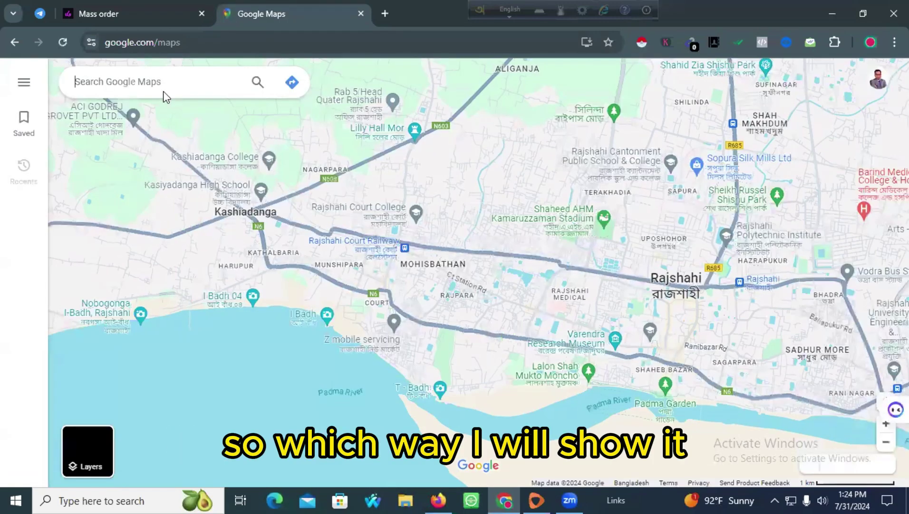
# Step: Search the map for "real estate company in california, USA"
pyautogui.click(162, 88)
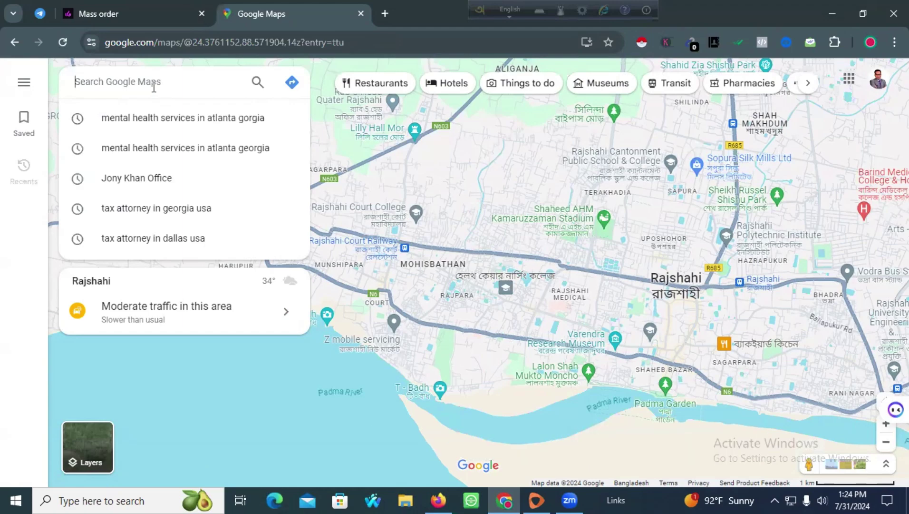
pyautogui.write('re')
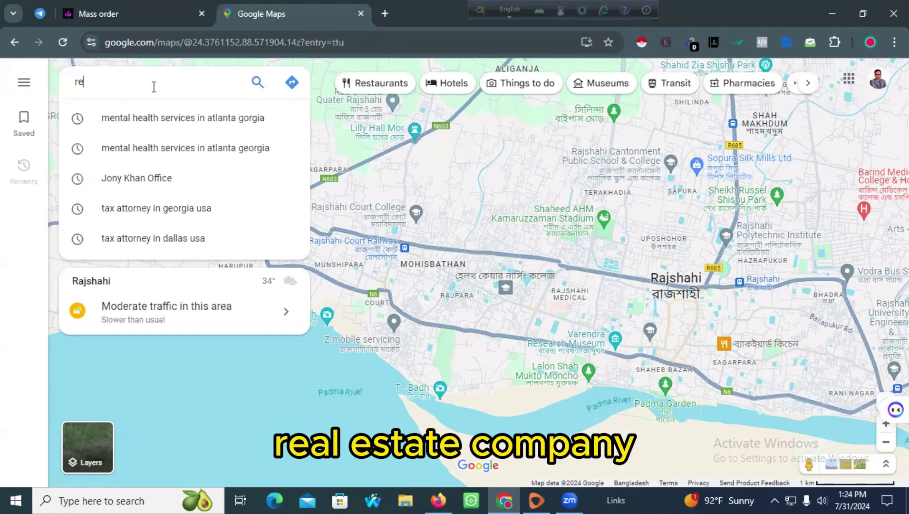
pyautogui.write('al estat')
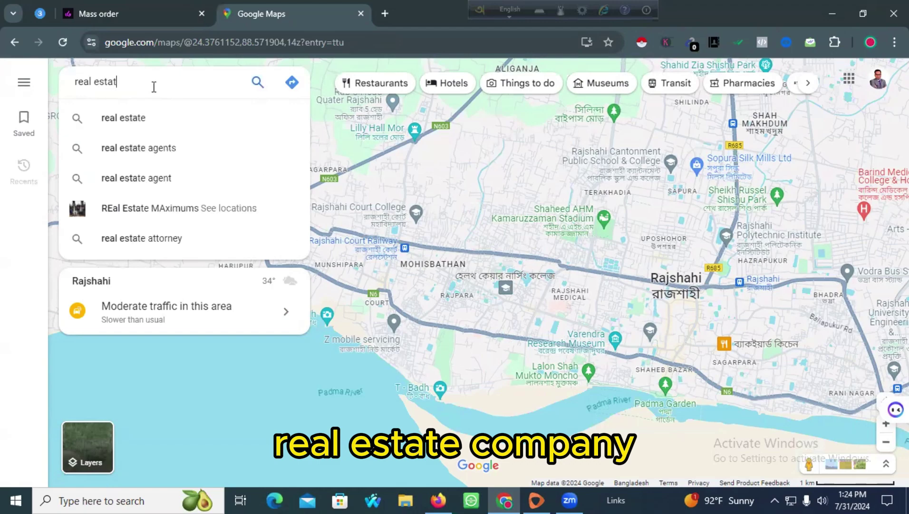
pyautogui.write('e company')
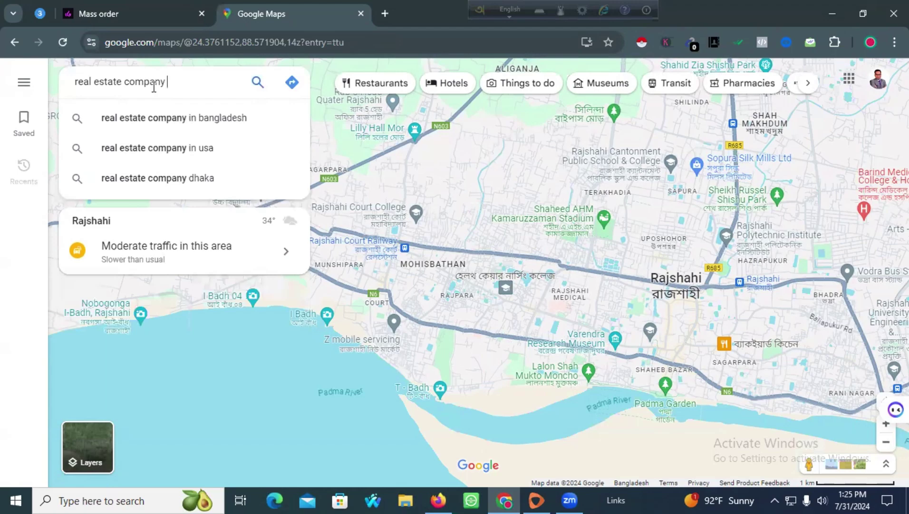
pyautogui.write(' in calif')
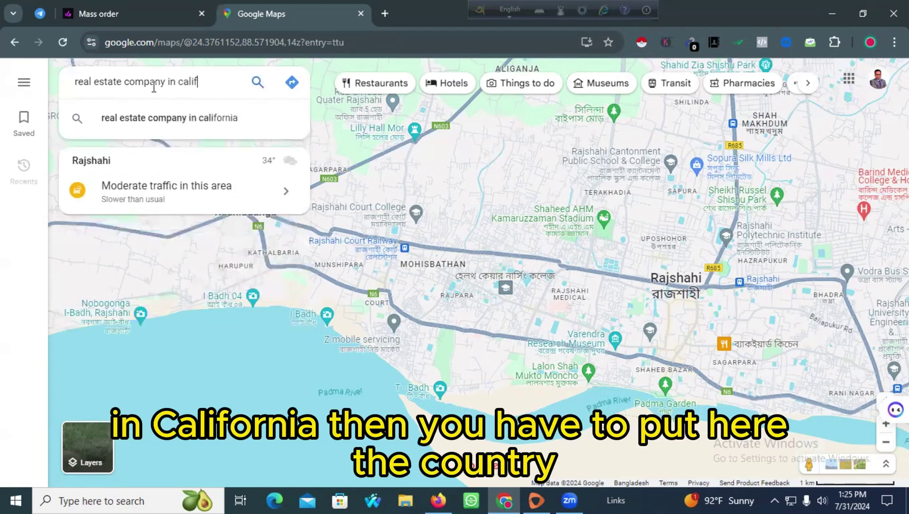
pyautogui.write('ornia, ')
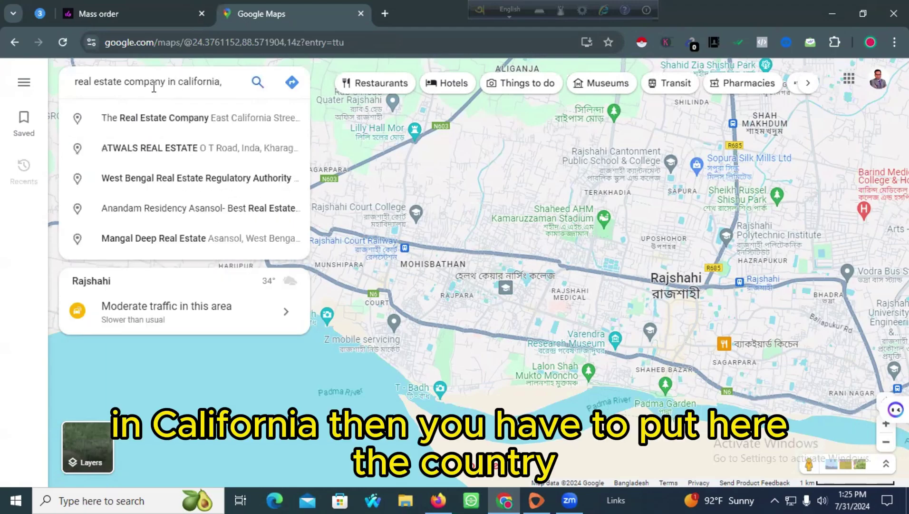
pyautogui.write('USS')
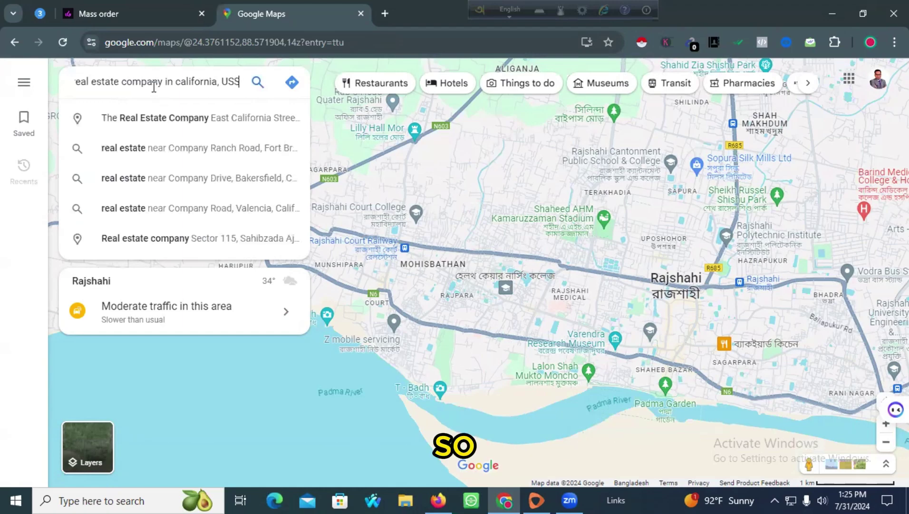
pyautogui.press('BackSpace')
pyautogui.write('A')
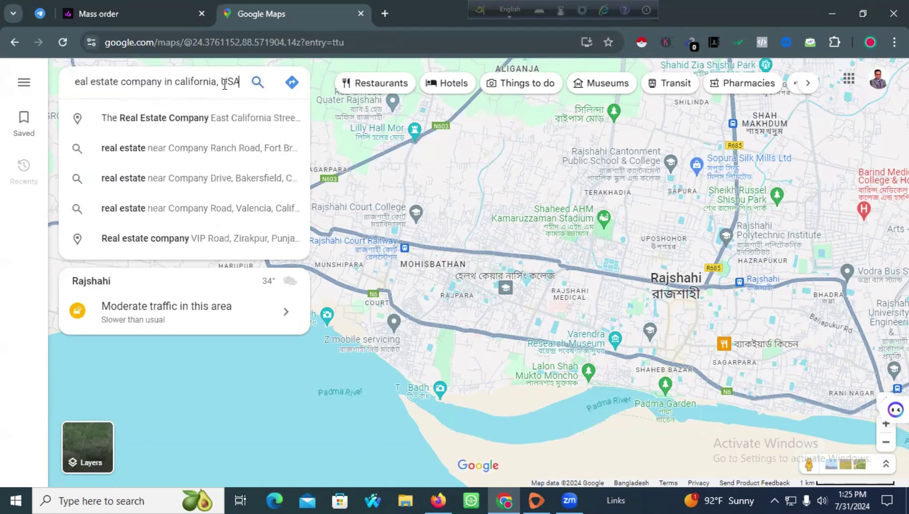
pyautogui.click(257, 82)
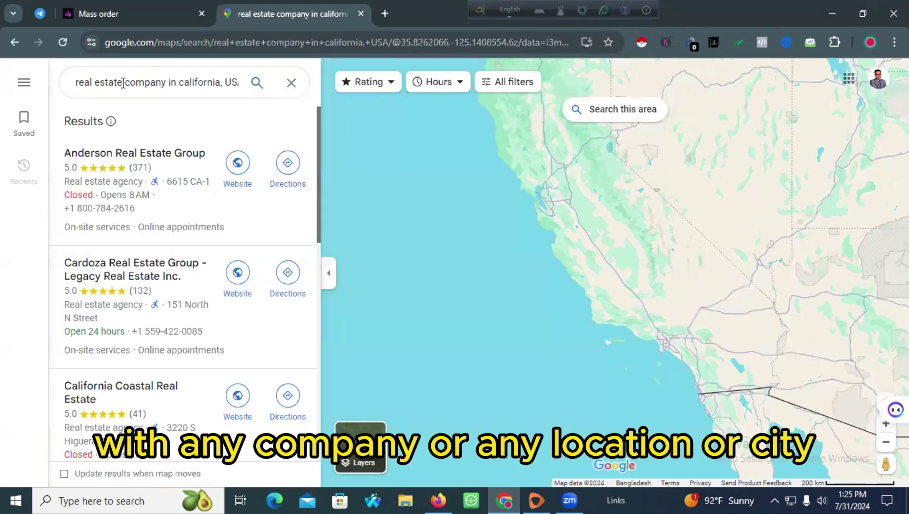
# Step: Go through the California real estate company results until the end of the list, loading every listing
pyautogui.moveTo(76, 82); pyautogui.dragTo(252, 88)
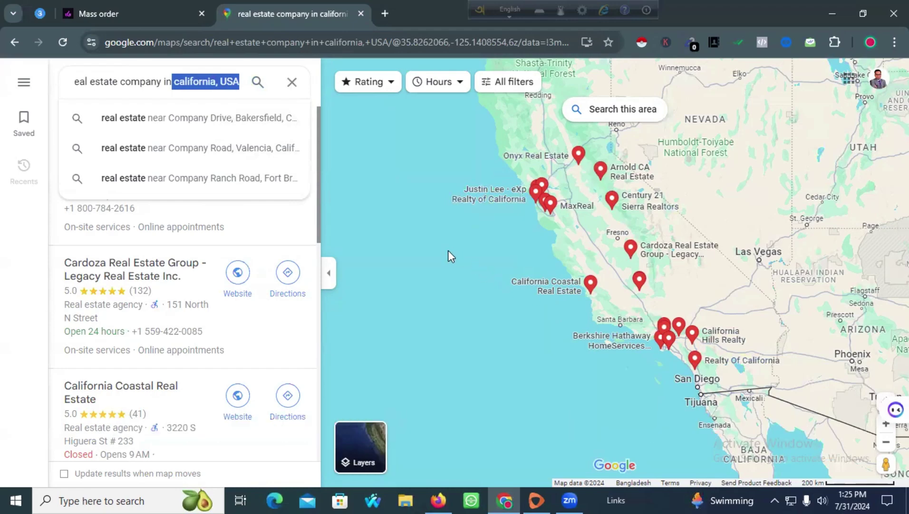
pyautogui.click(361, 173)
pyautogui.scroll(-5, 191, 207)
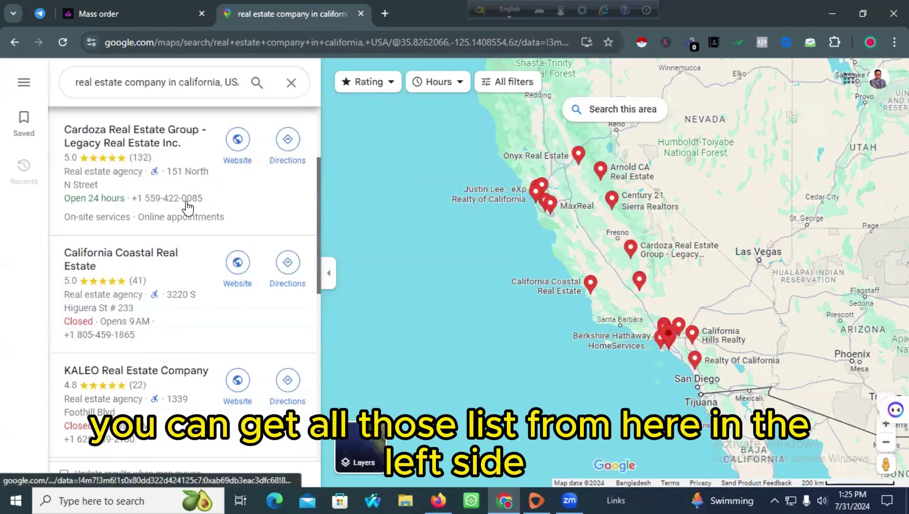
pyautogui.scroll(-15, 186, 212)
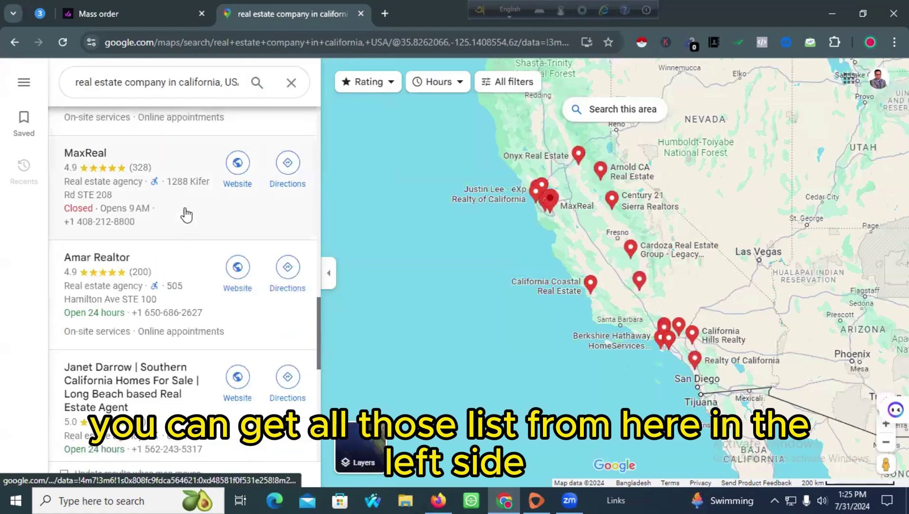
pyautogui.scroll(-15, 186, 219)
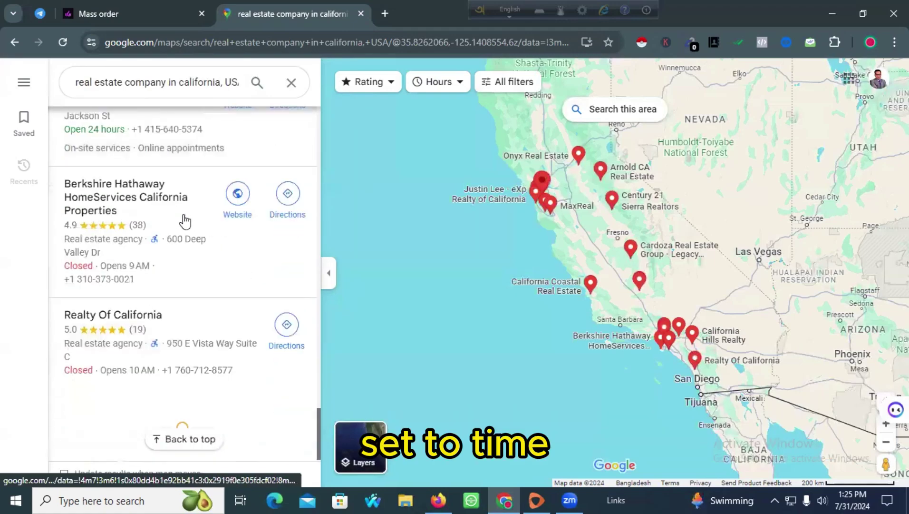
pyautogui.scroll(-15, 185, 224)
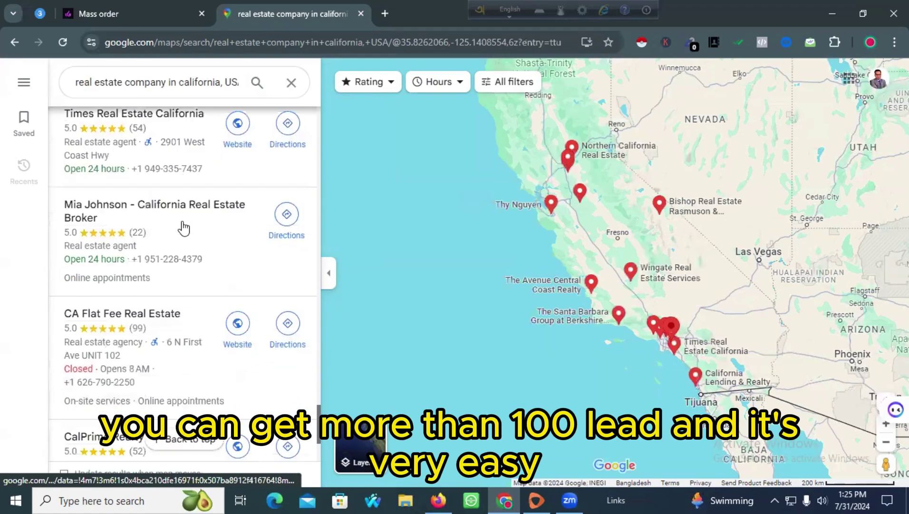
pyautogui.scroll(-15, 183, 230)
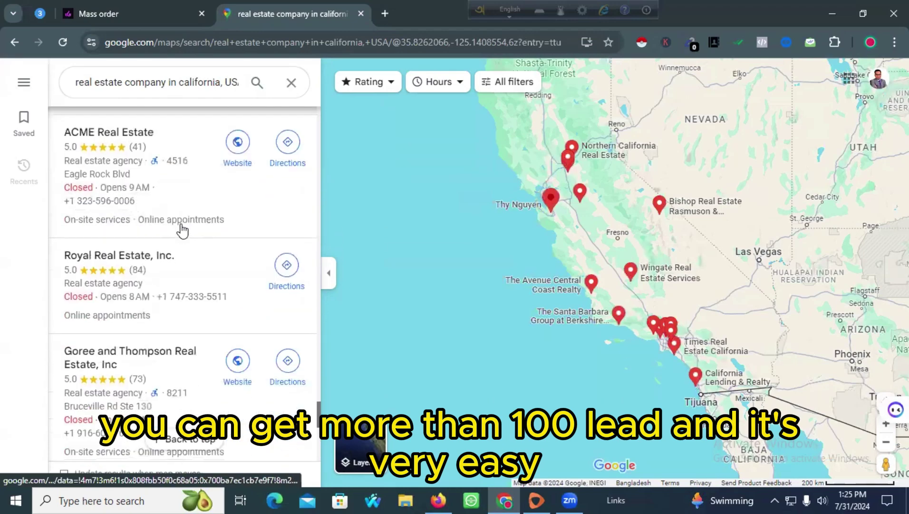
pyautogui.scroll(-5, 181, 232)
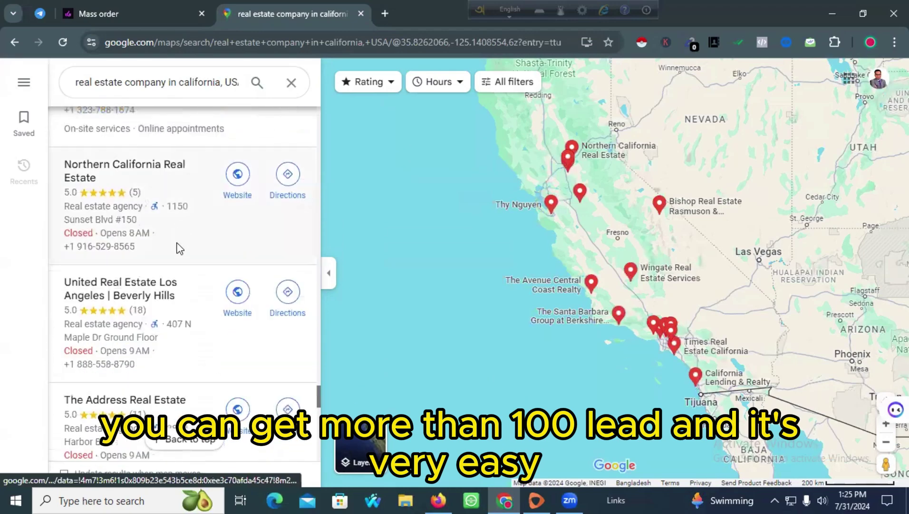
pyautogui.scroll(-20, 180, 243)
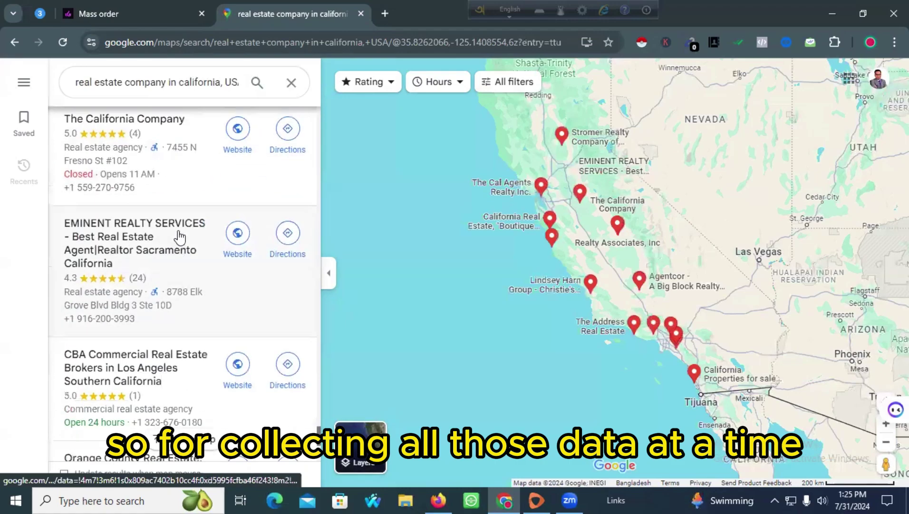
pyautogui.scroll(-15, 180, 236)
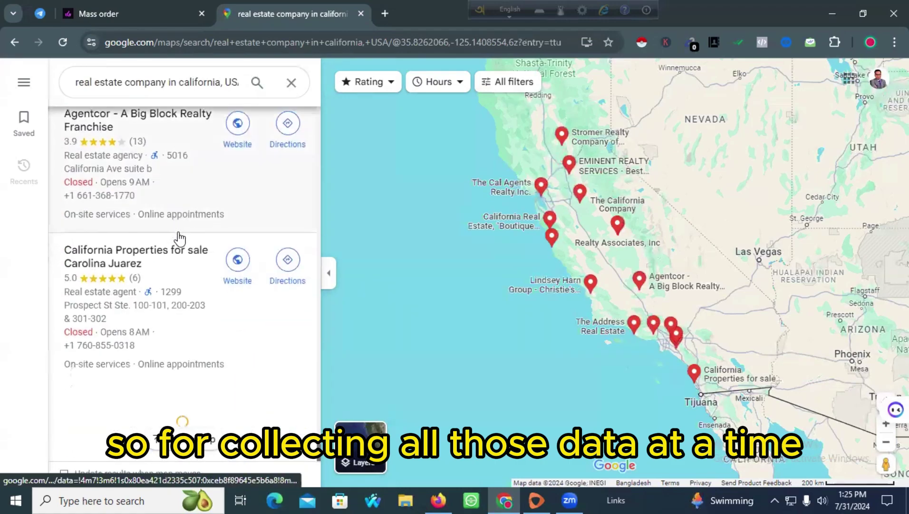
pyautogui.scroll(-15, 181, 243)
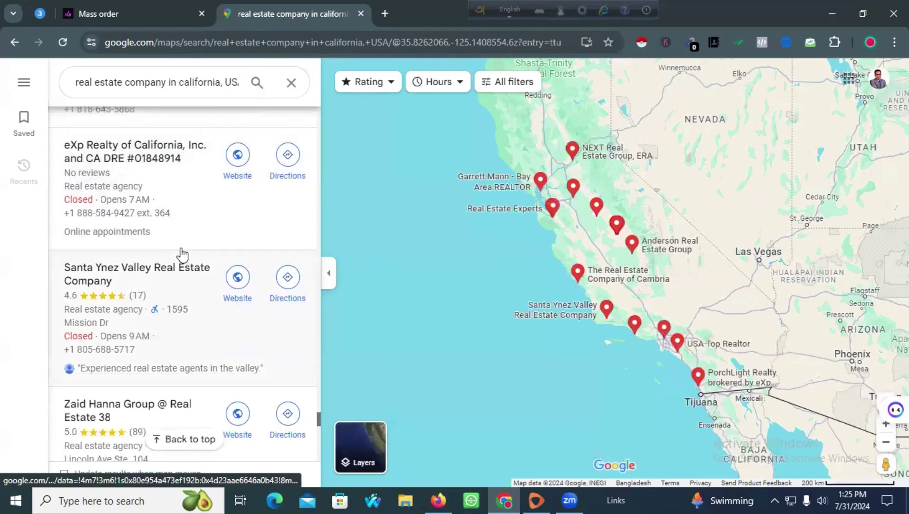
pyautogui.scroll(-15, 182, 255)
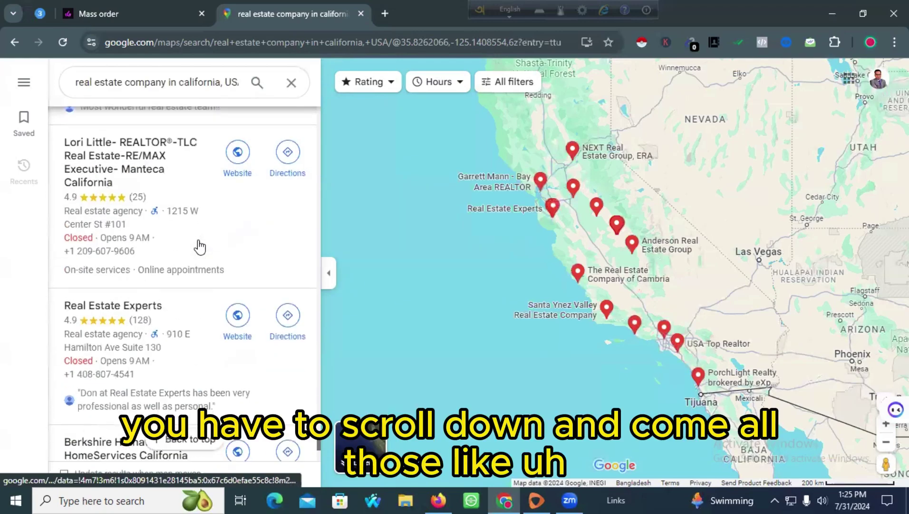
pyautogui.scroll(-5, 200, 248)
pyautogui.scroll(-10, 200, 248)
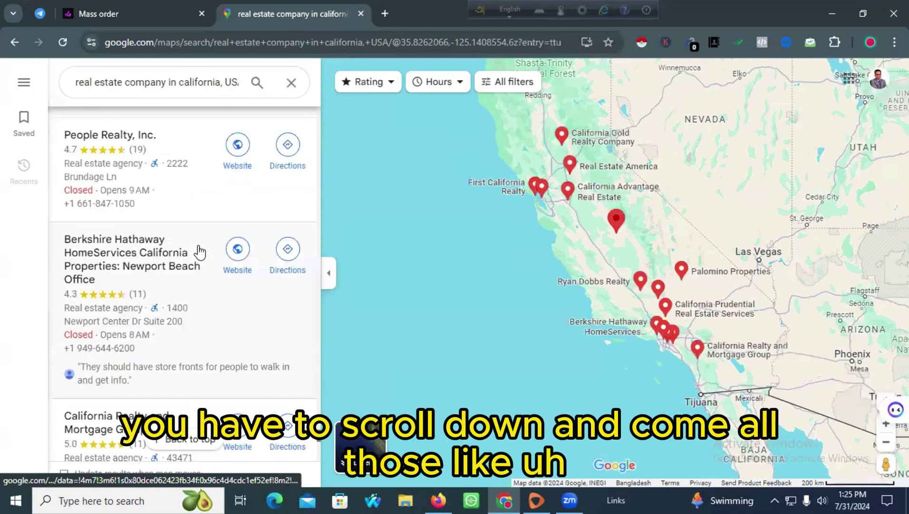
pyautogui.scroll(-20, 199, 252)
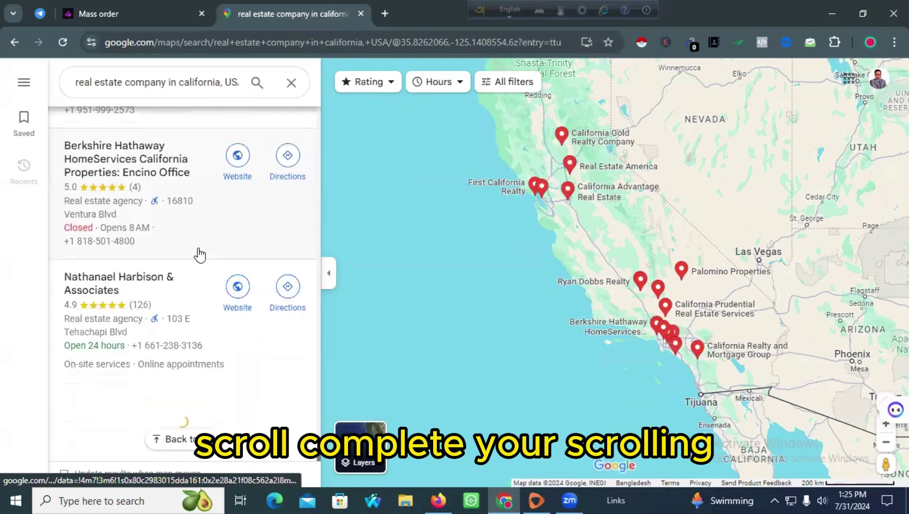
pyautogui.scroll(-15, 200, 255)
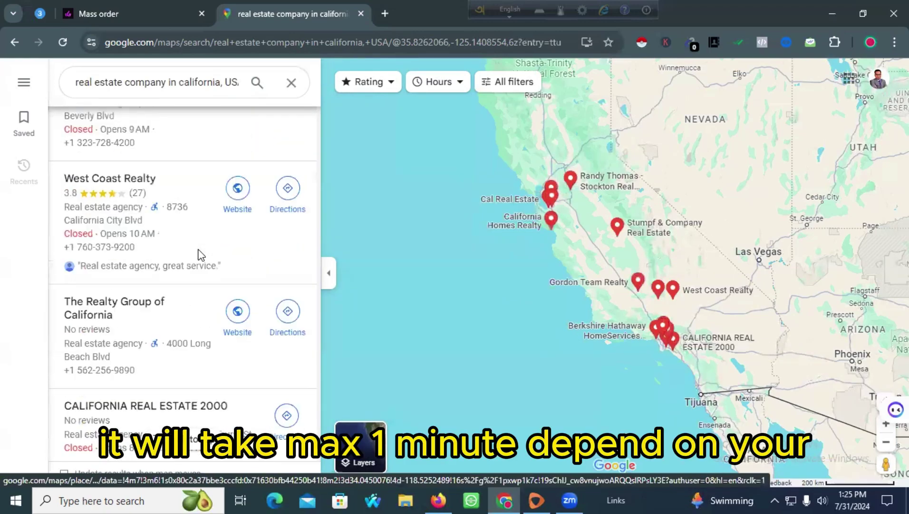
pyautogui.scroll(-15, 201, 255)
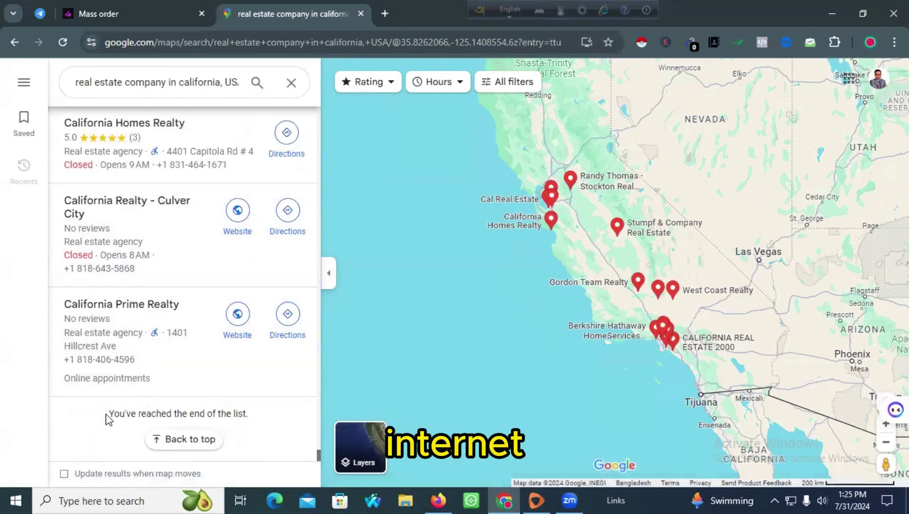
pyautogui.moveTo(109, 413); pyautogui.dragTo(248, 412)
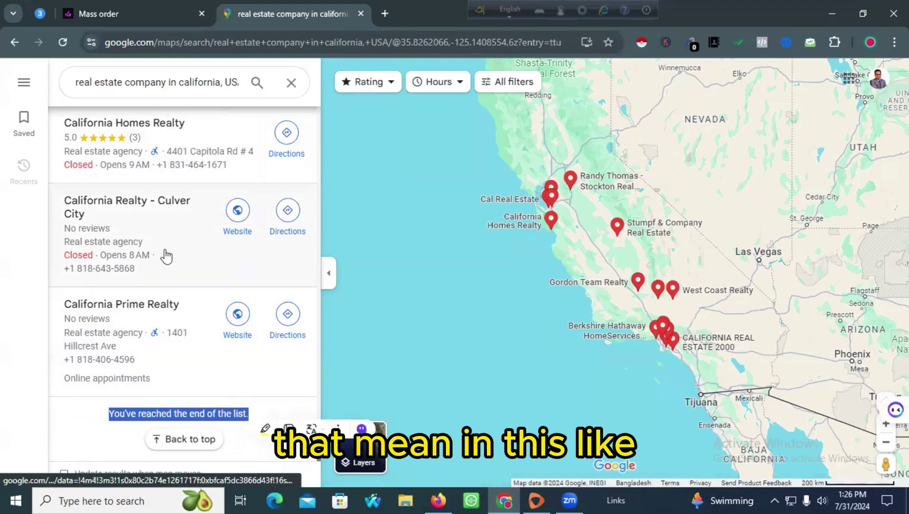
pyautogui.scroll(3, 160, 253)
pyautogui.scroll(20, 161, 255)
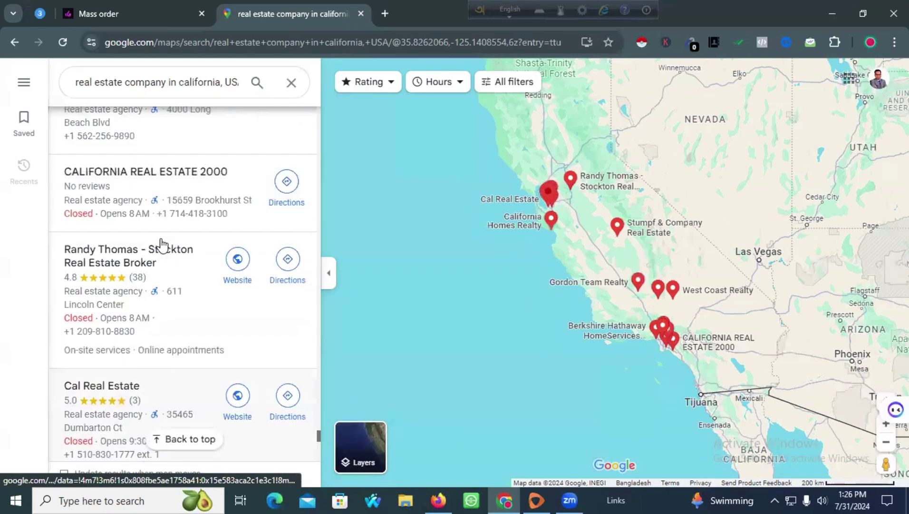
pyautogui.scroll(15, 162, 244)
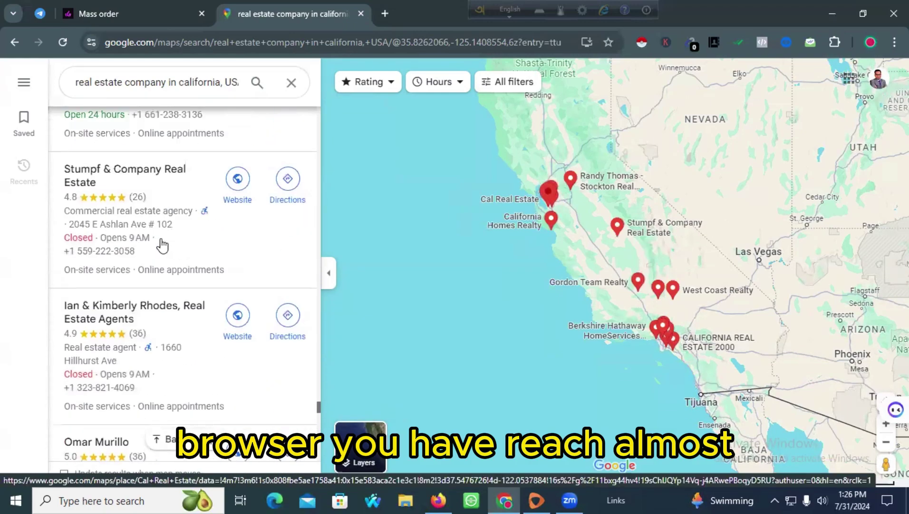
pyautogui.scroll(-20, 163, 245)
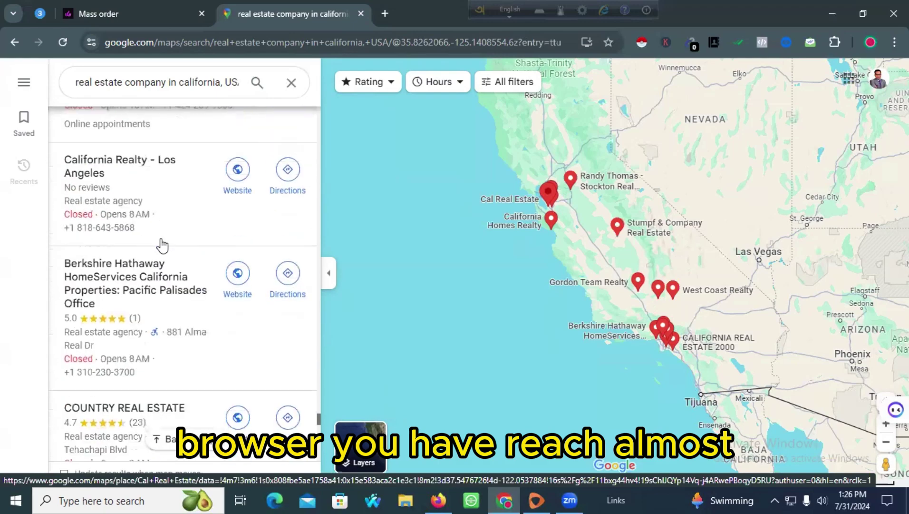
pyautogui.scroll(-6, 161, 245)
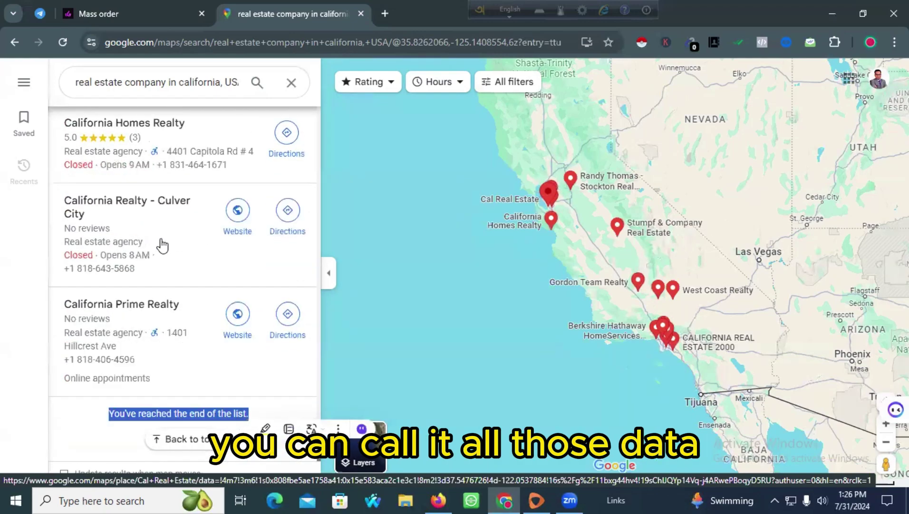
# Step: Search the web for "instant data scraper" in a new tab and open its Chrome Web Store page
pyautogui.click(384, 15)
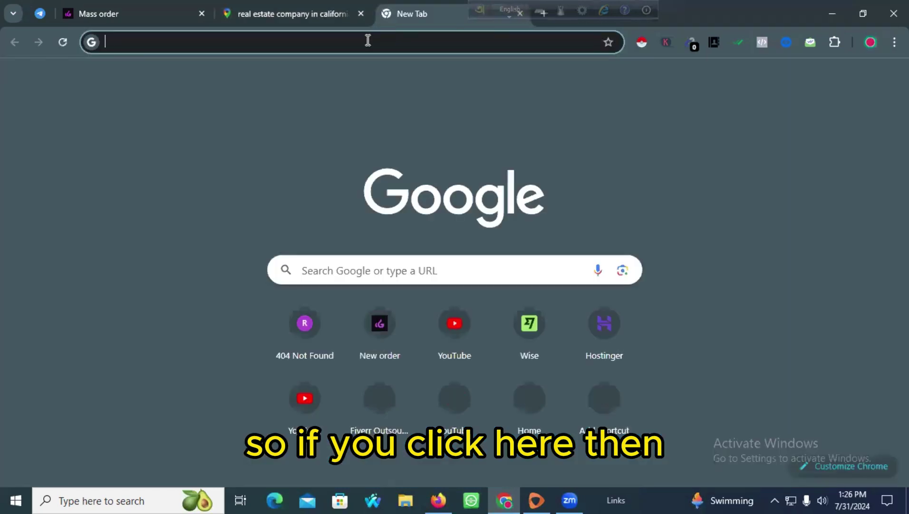
pyautogui.click(368, 41)
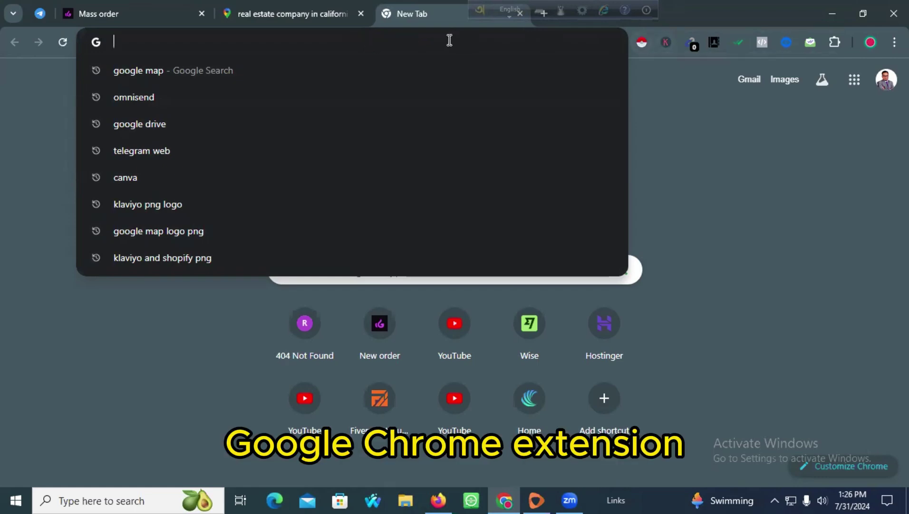
pyautogui.write('instant data scraper logo png')
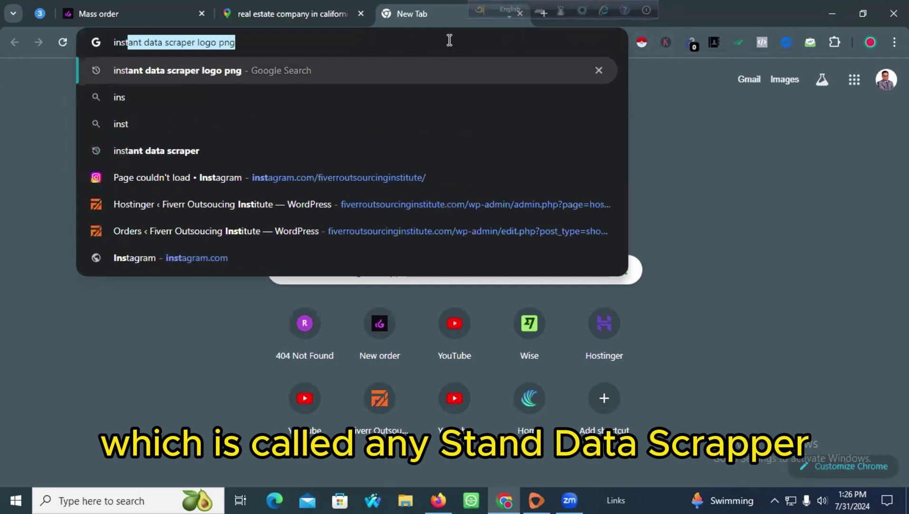
pyautogui.press('Right')
pyautogui.press('BackSpace')
pyautogui.press('BackSpace')
pyautogui.press('BackSpace')
pyautogui.press('BackSpace')
pyautogui.press('BackSpace')
pyautogui.press('BackSpace')
pyautogui.press('BackSpace')
pyautogui.press('BackSpace')
pyautogui.press('BackSpace')
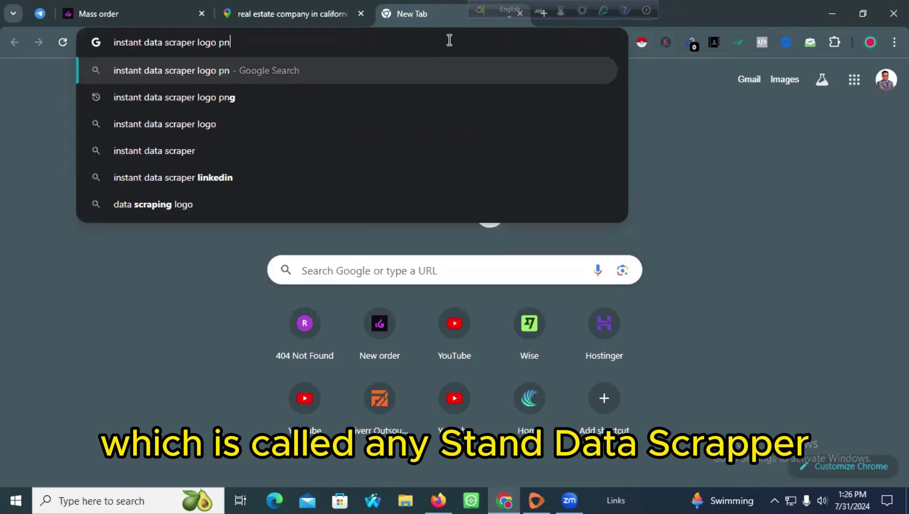
pyautogui.press('Return')
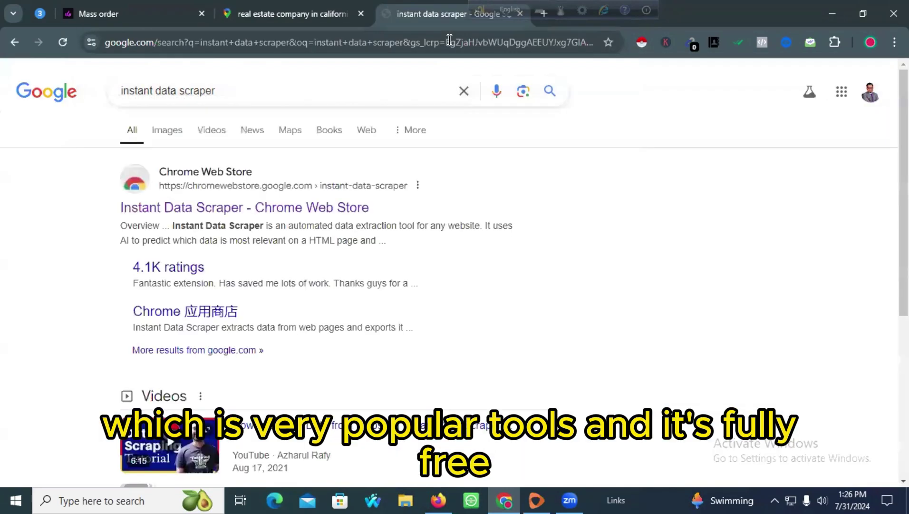
pyautogui.click(158, 208)
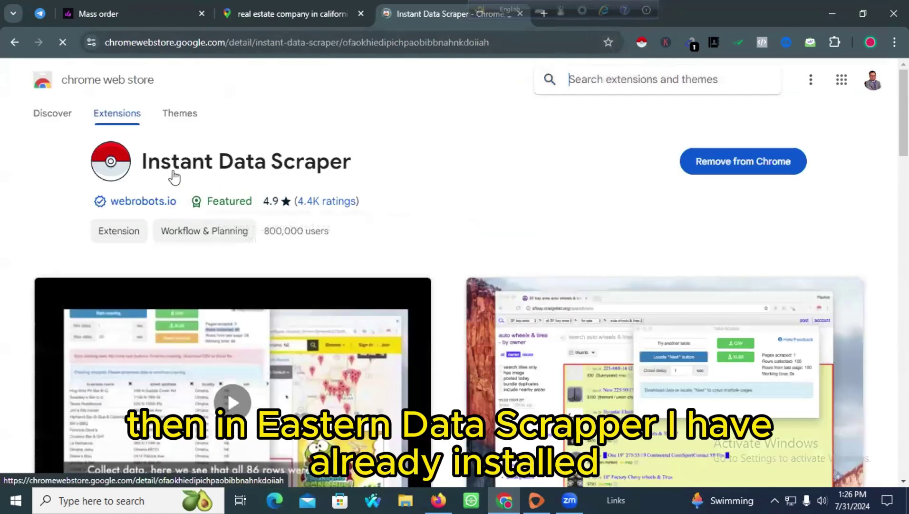
# Step: Remove the Instant Data Scraper extension from Chrome and install it again
pyautogui.click(740, 160)
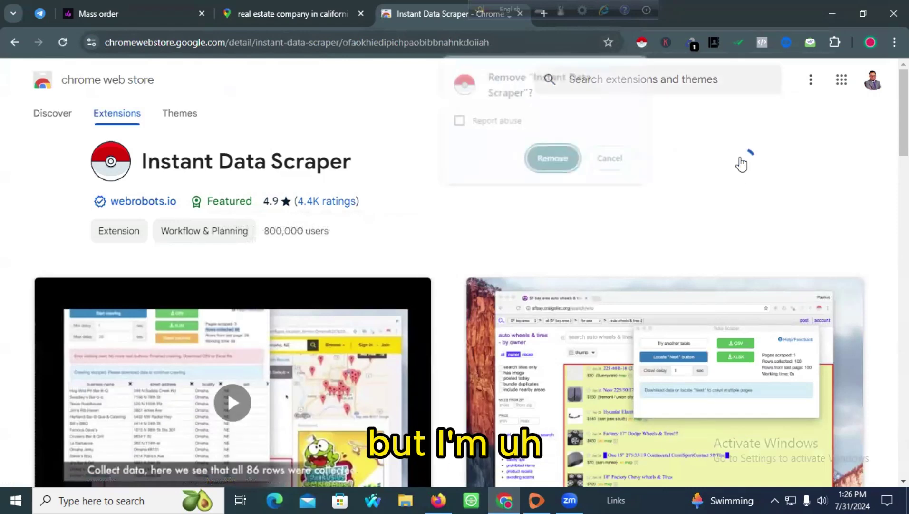
pyautogui.click(565, 159)
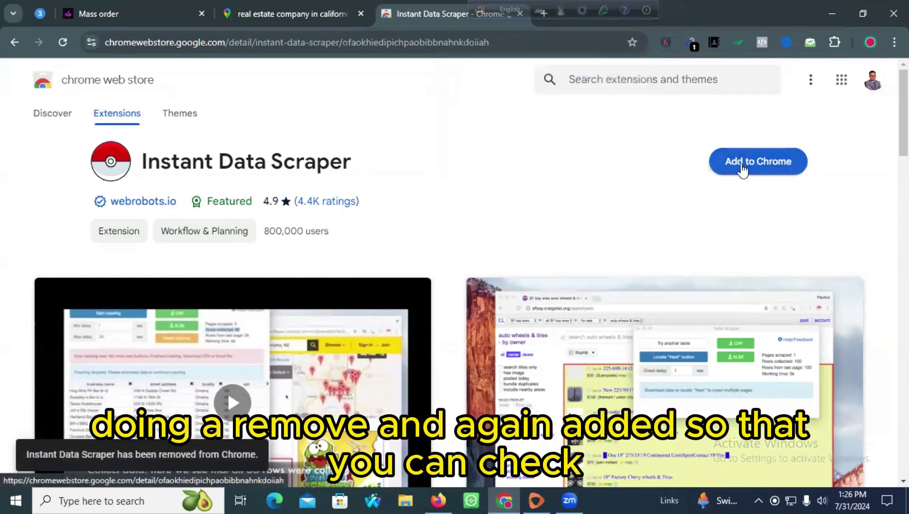
pyautogui.click(743, 164)
pyautogui.click(503, 165)
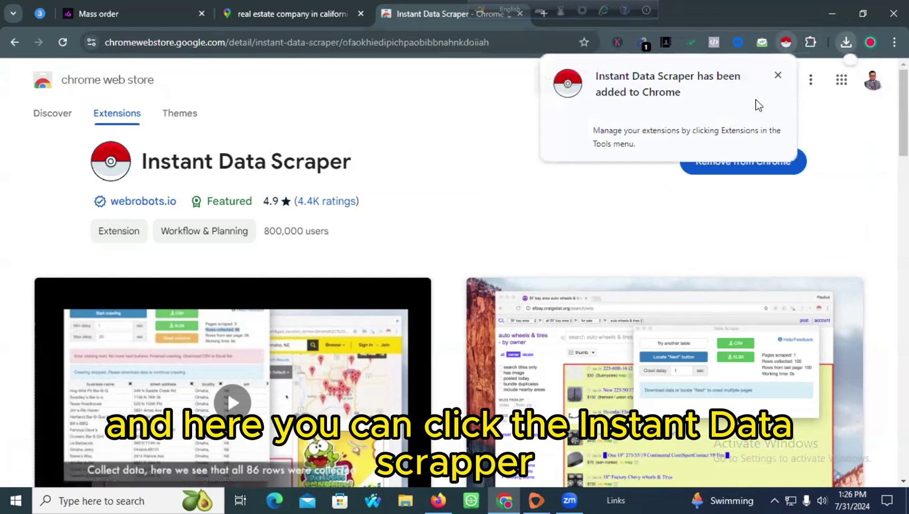
# Step: Pin Instant Data Scraper to the browser toolbar and place its icon directly after the Keywords Everywhere icon
pyautogui.click(809, 44)
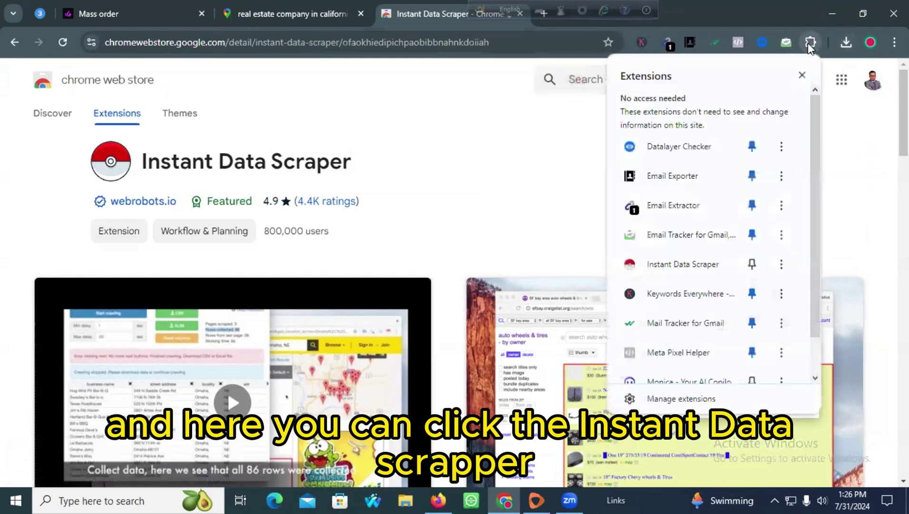
pyautogui.click(752, 264)
pyautogui.click(504, 184)
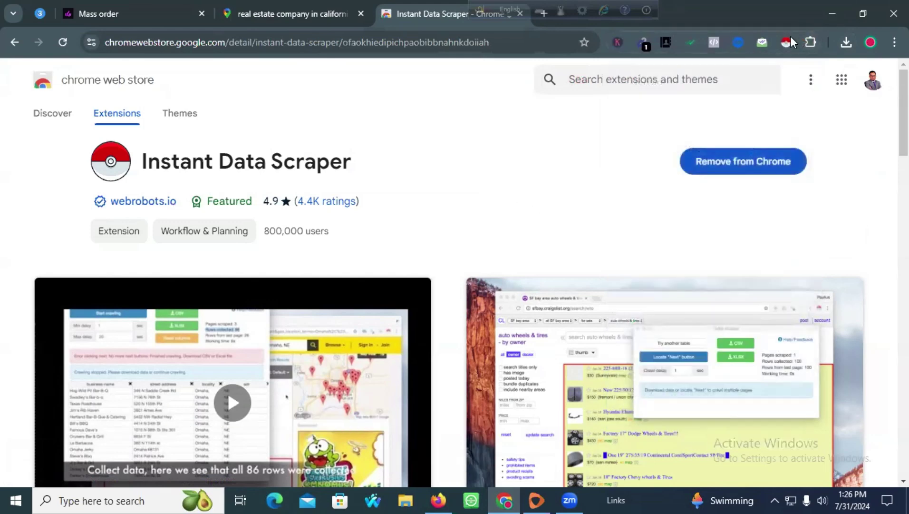
pyautogui.moveTo(789, 38); pyautogui.dragTo(642, 41)
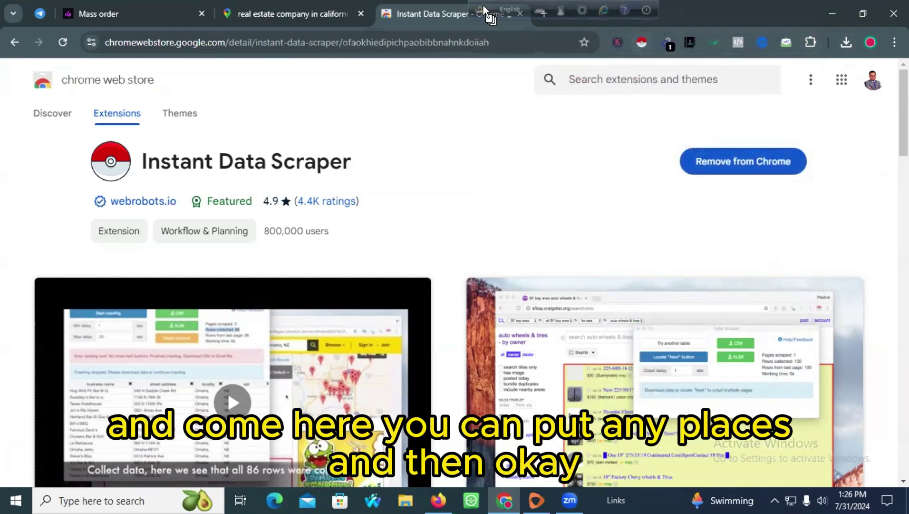
# Step: Move the floating language bar clear of the browser tabs and close the Chrome Web Store page to return to the map results
pyautogui.moveTo(480, 9); pyautogui.dragTo(648, 7)
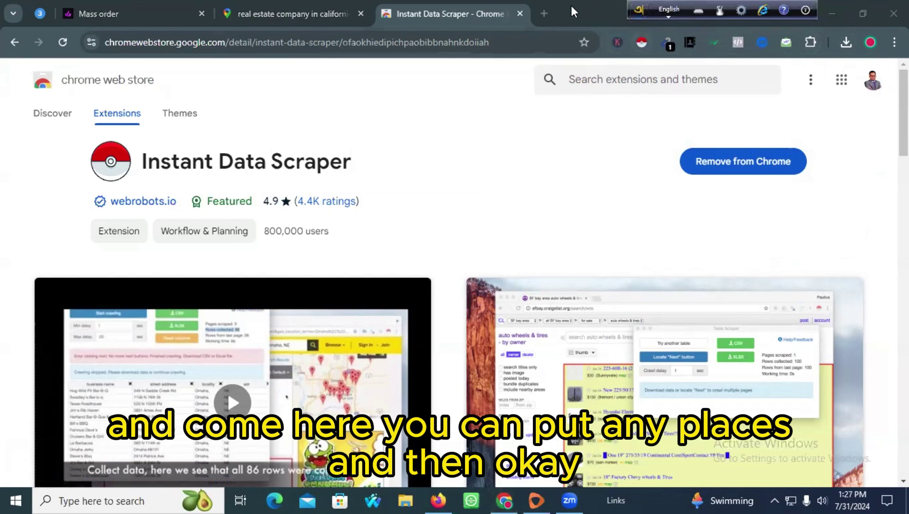
pyautogui.click(521, 13)
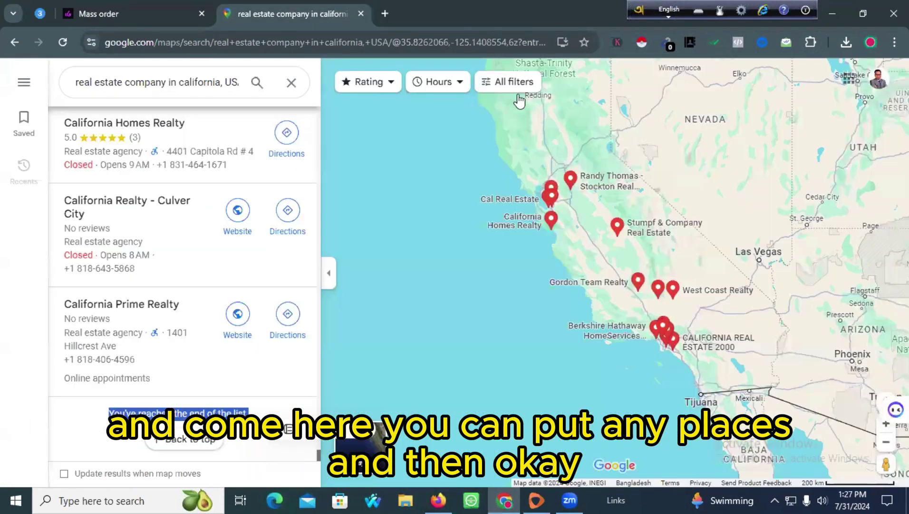
pyautogui.click(76, 429)
pyautogui.moveTo(95, 414); pyautogui.dragTo(248, 414)
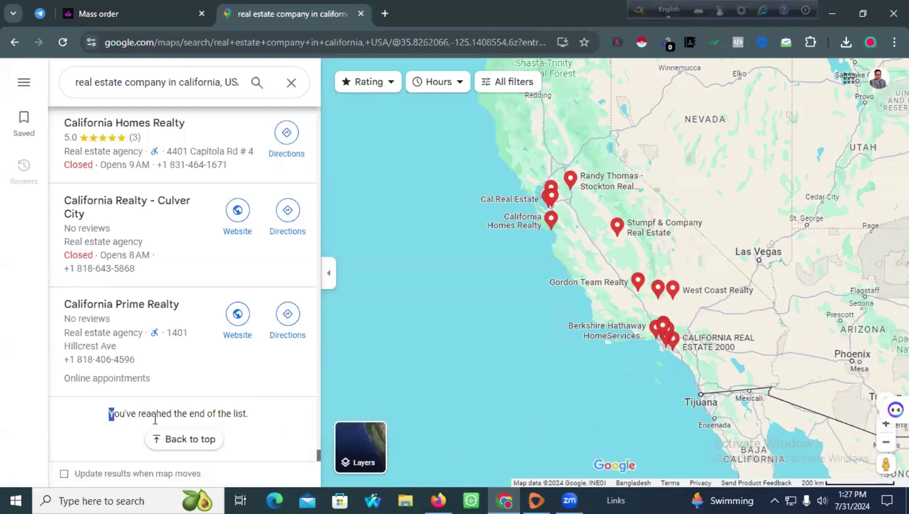
# Step: Run Instant Data Scraper on the California results and check the numbers of pages scraped and rows collected
pyautogui.click(641, 44)
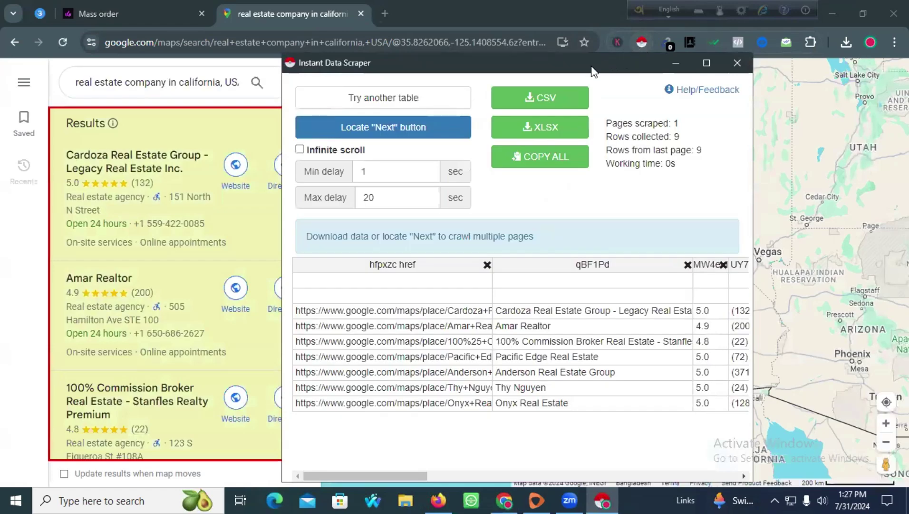
pyautogui.scroll(-4, 170, 234)
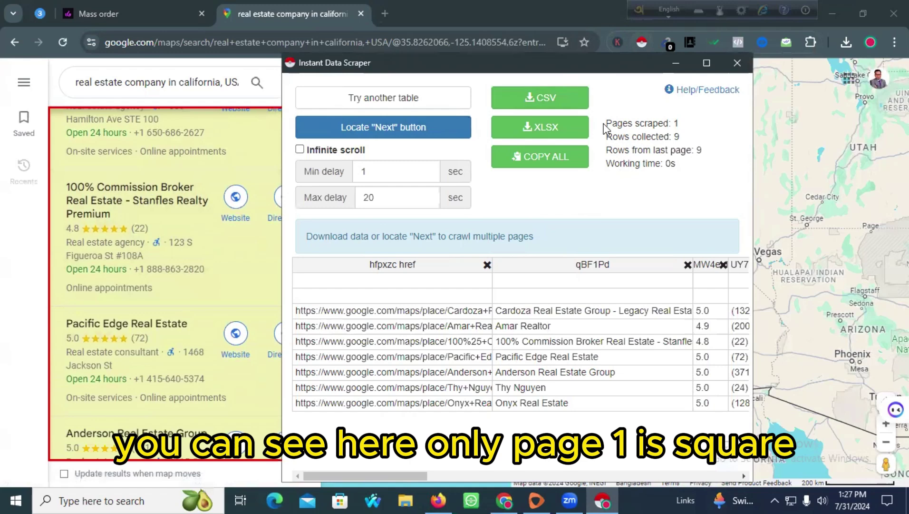
pyautogui.moveTo(605, 124); pyautogui.dragTo(697, 128)
pyautogui.click(608, 139)
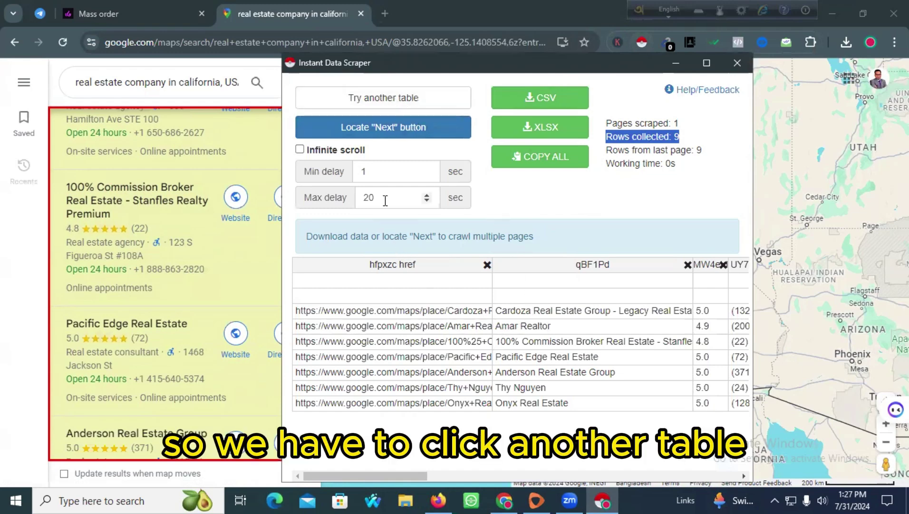
# Step: Try the other tables the scraper detects on the results page, and close the scraper window
pyautogui.click(379, 101)
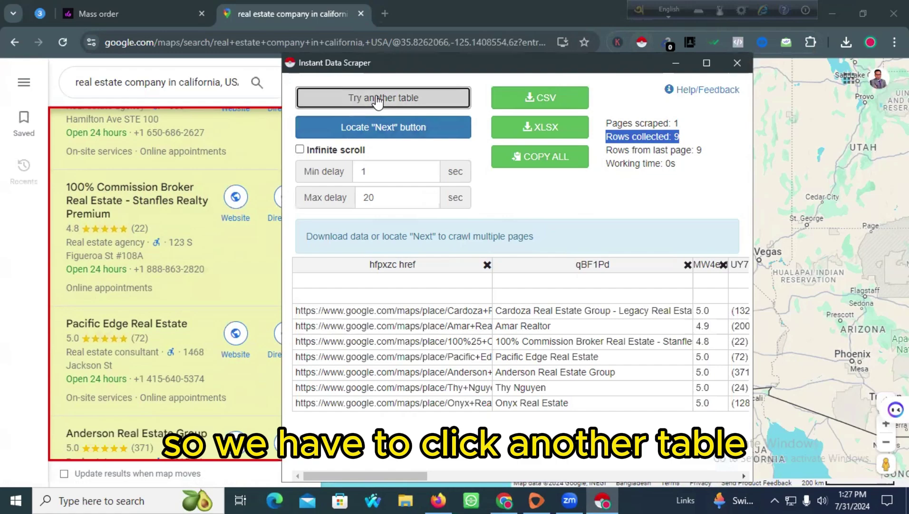
pyautogui.click(378, 101)
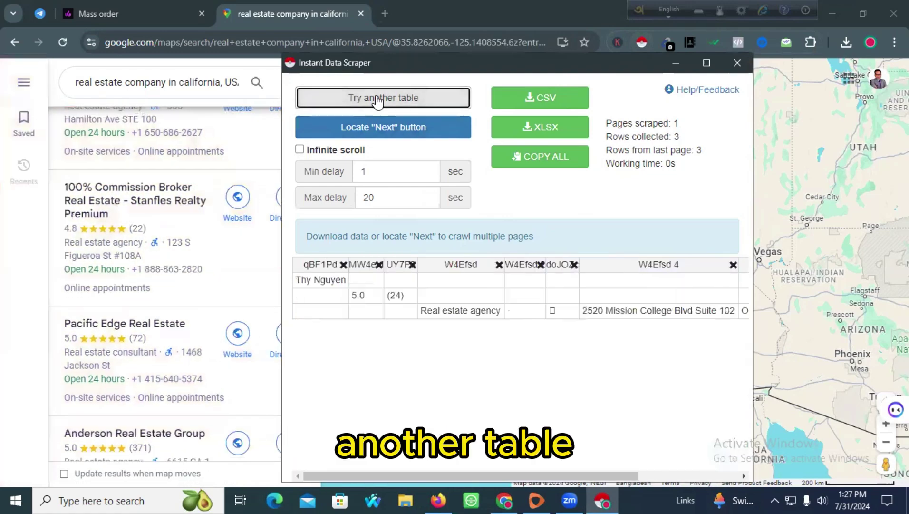
pyautogui.click(378, 101)
pyautogui.click(378, 101)
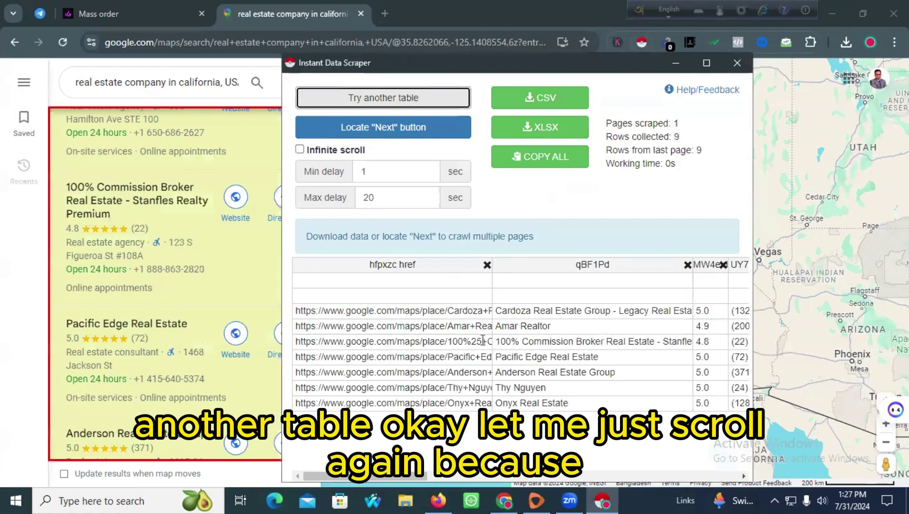
pyautogui.click(737, 66)
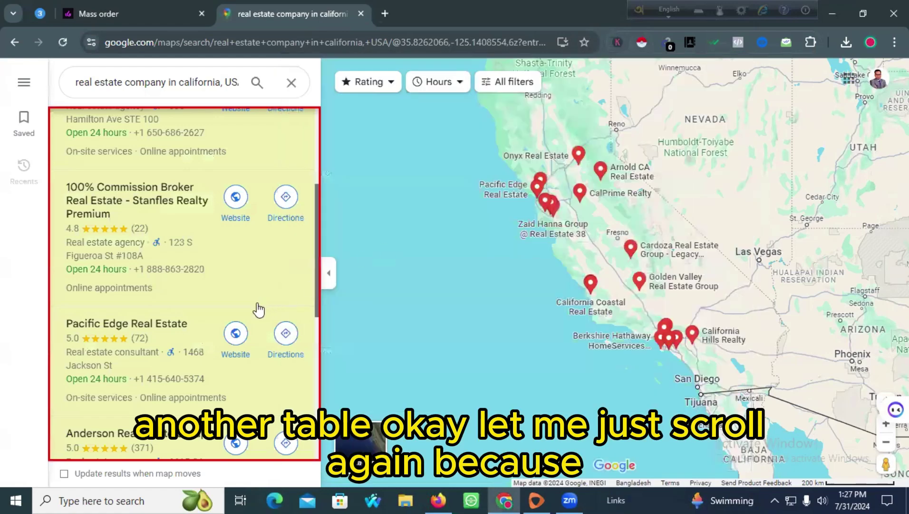
# Step: Load all California real estate listings through the end of the list and scrape them with Instant Data Scraper
pyautogui.scroll(-10, 257, 309)
pyautogui.scroll(-10, 257, 310)
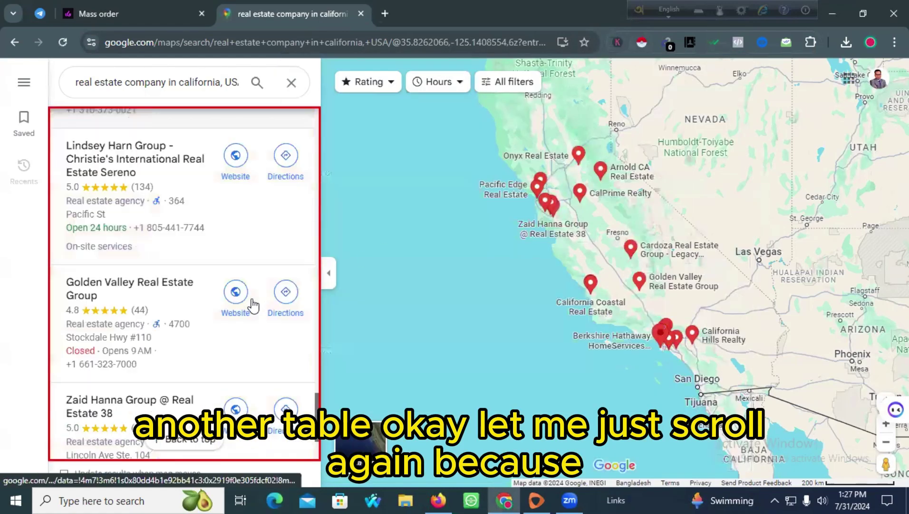
pyautogui.scroll(-15, 253, 304)
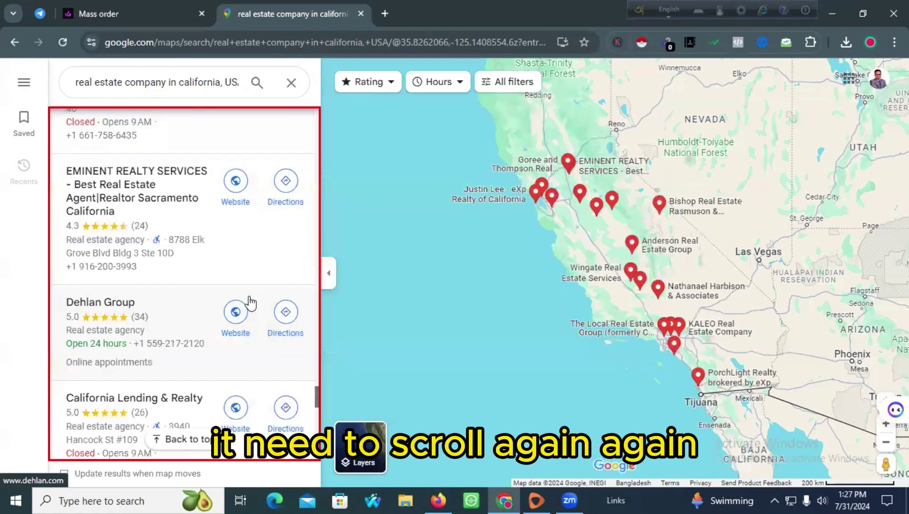
pyautogui.scroll(-20, 245, 307)
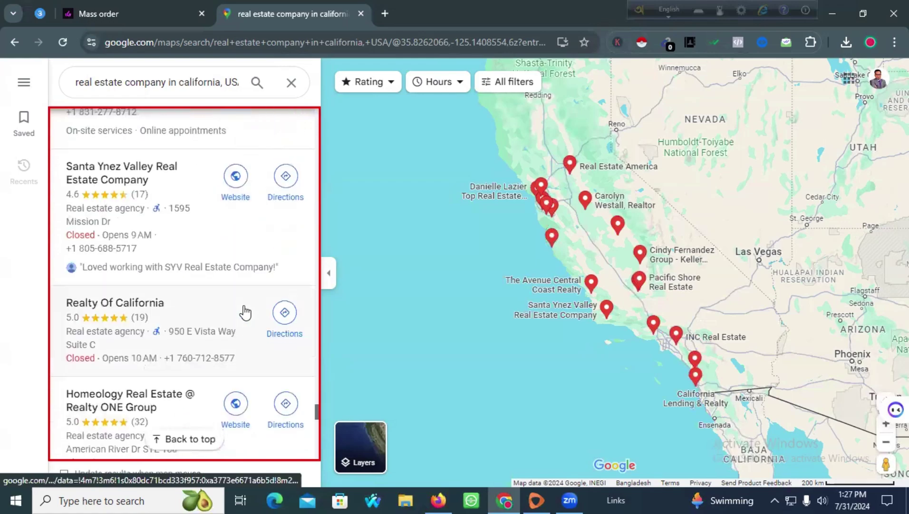
pyautogui.scroll(-15, 245, 312)
pyautogui.scroll(-10, 244, 312)
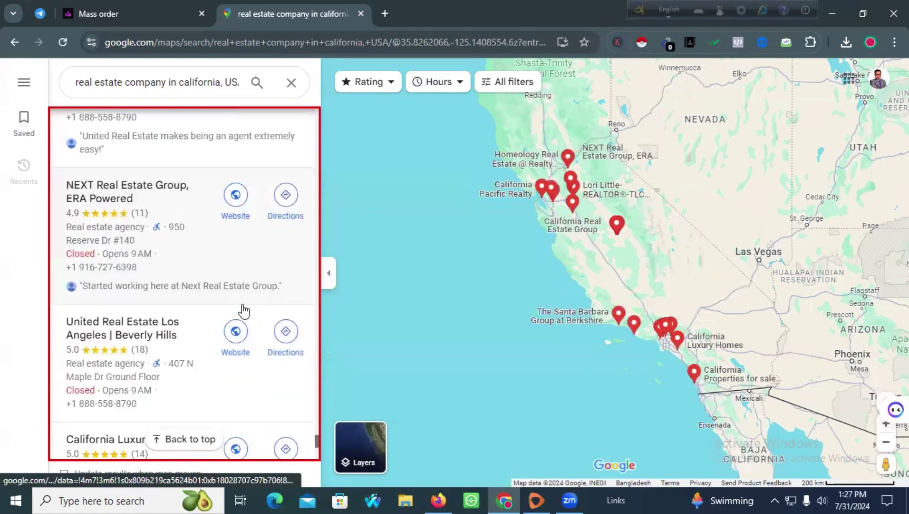
pyautogui.scroll(-15, 243, 290)
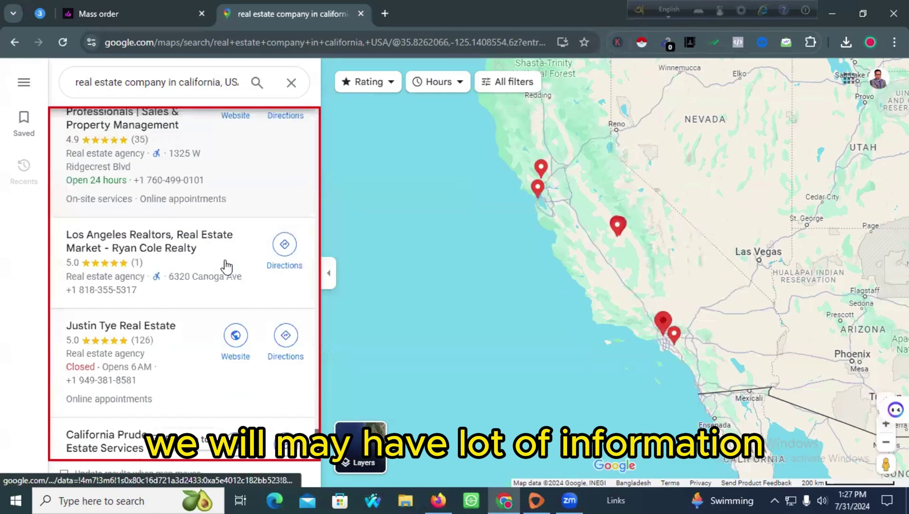
pyautogui.scroll(-15, 242, 274)
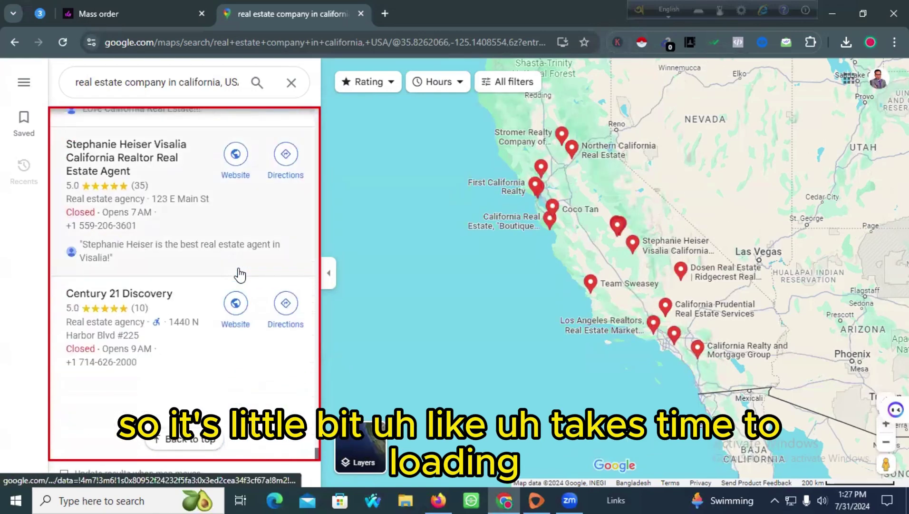
pyautogui.scroll(-15, 240, 275)
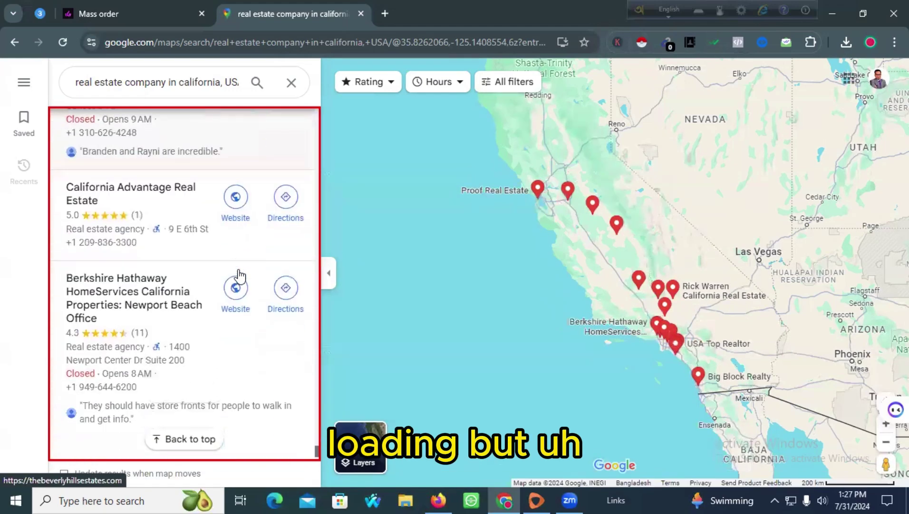
pyautogui.scroll(-10, 240, 275)
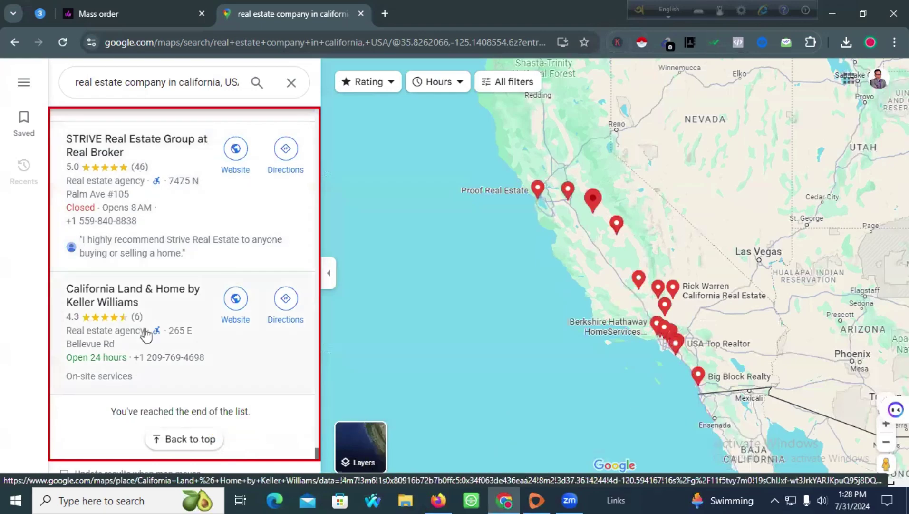
pyautogui.click(644, 44)
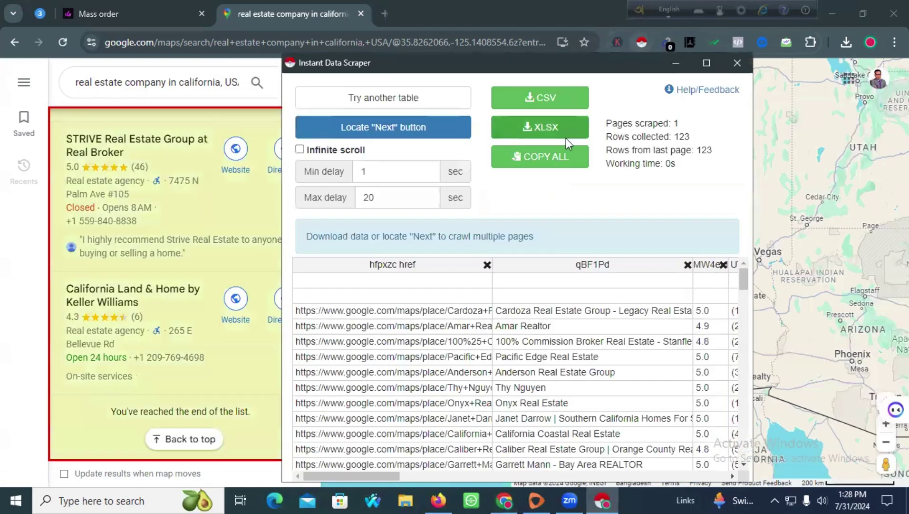
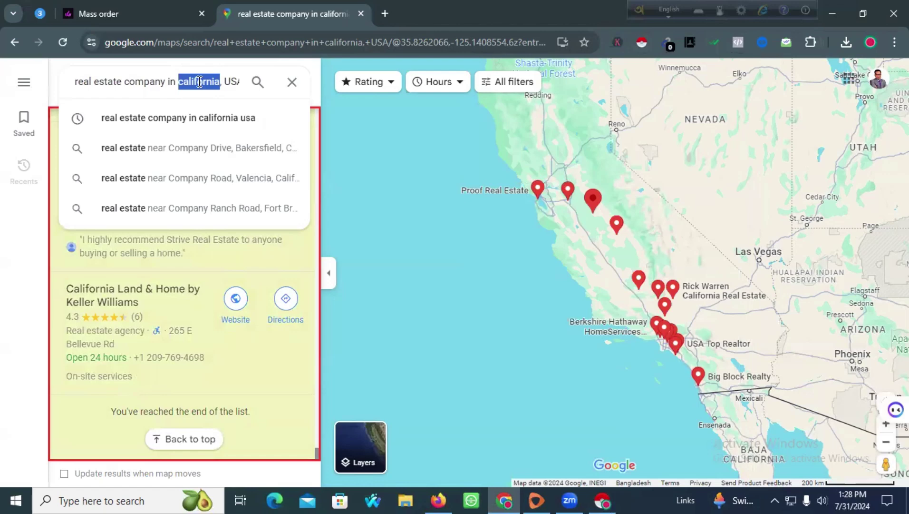
# Step: Search the map for "real estate company in gorgia, USA" and bring back the minimized Instant Data Scraper window
pyautogui.write('gorn')
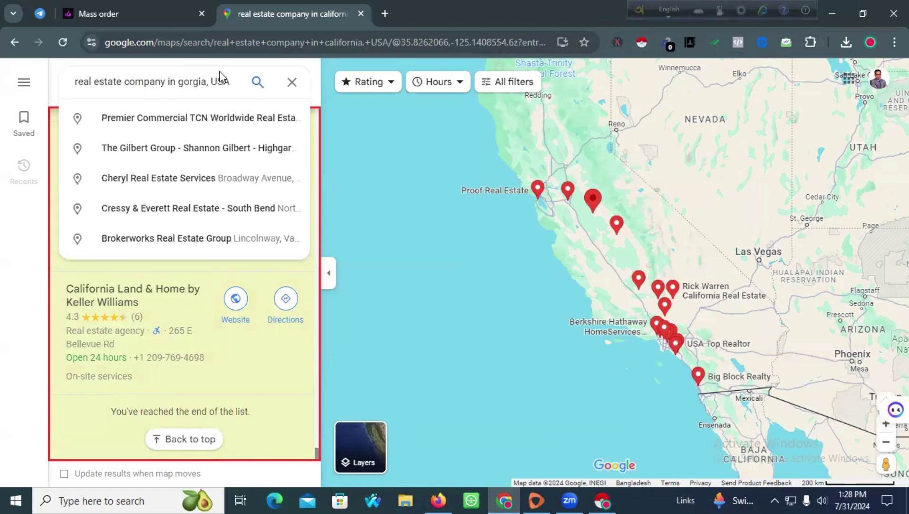
pyautogui.click(257, 82)
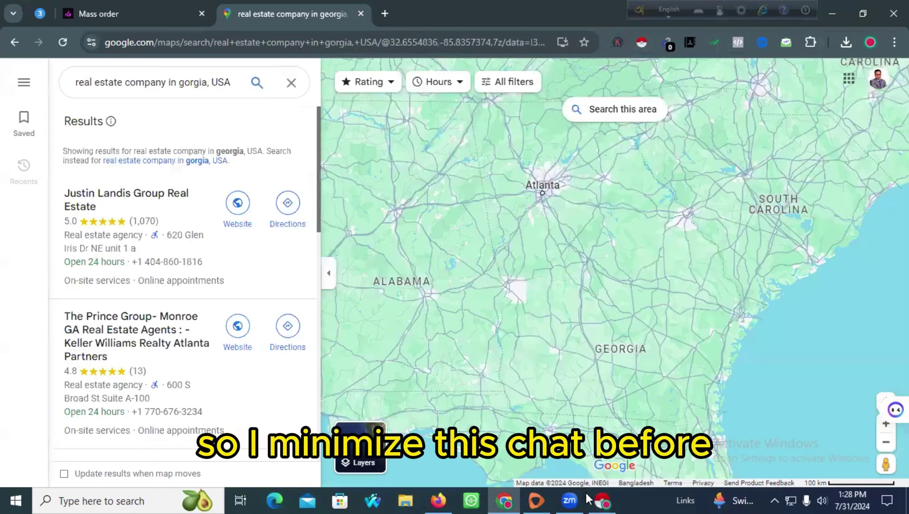
pyautogui.click(602, 500)
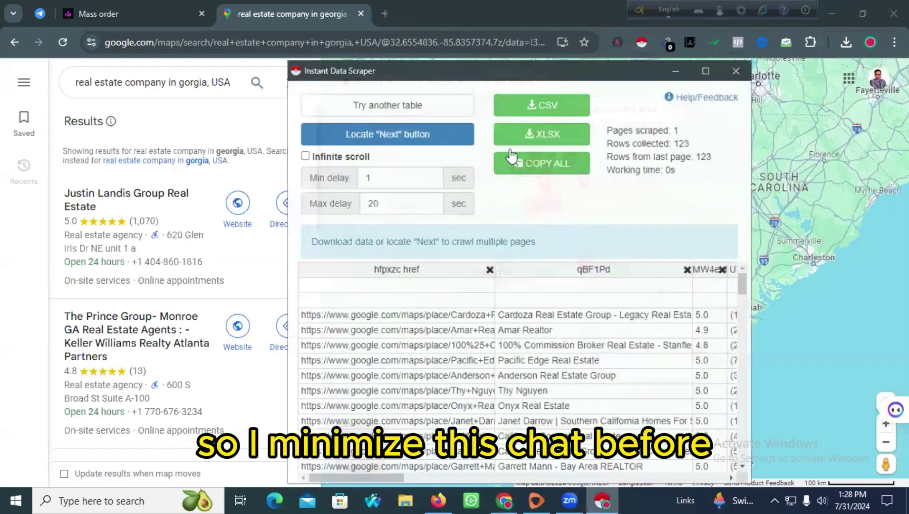
# Step: Minimize the scraper window and load all the Georgia real estate listings through the end of the results list
pyautogui.click(672, 65)
pyautogui.scroll(-15, 220, 190)
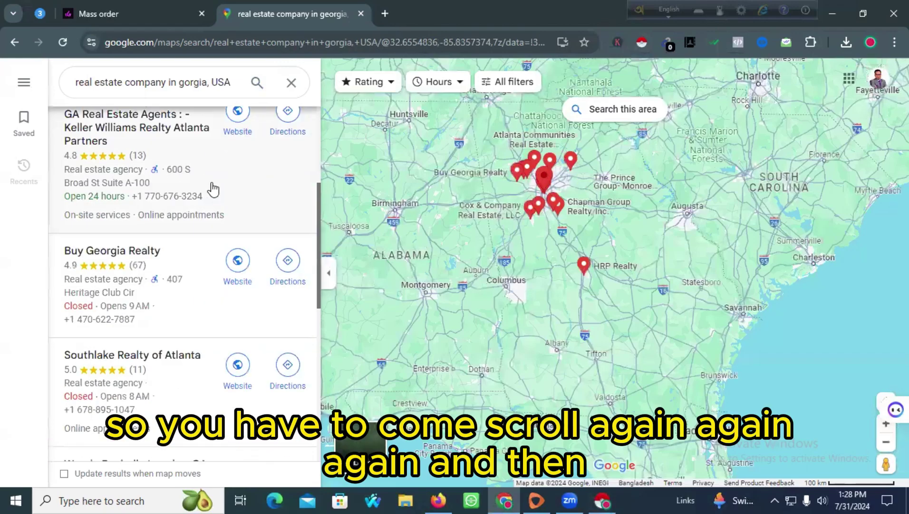
pyautogui.scroll(-10, 220, 201)
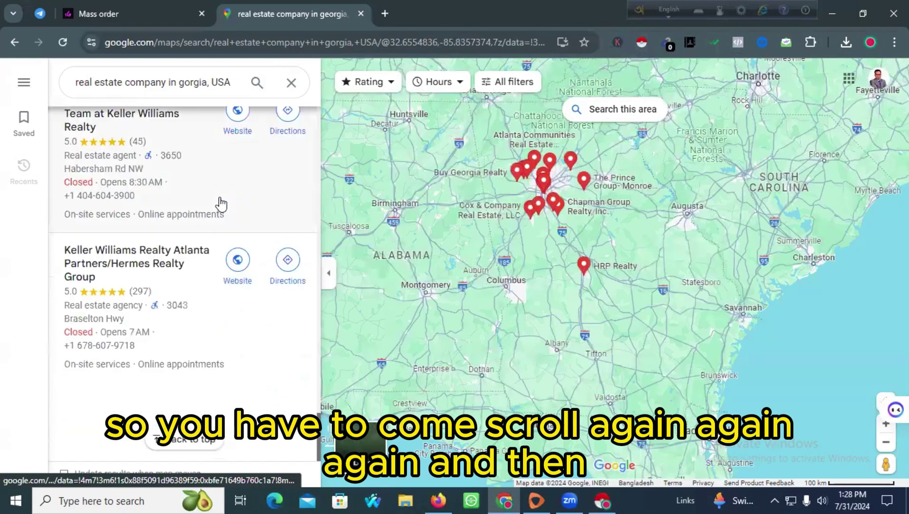
pyautogui.scroll(-10, 219, 218)
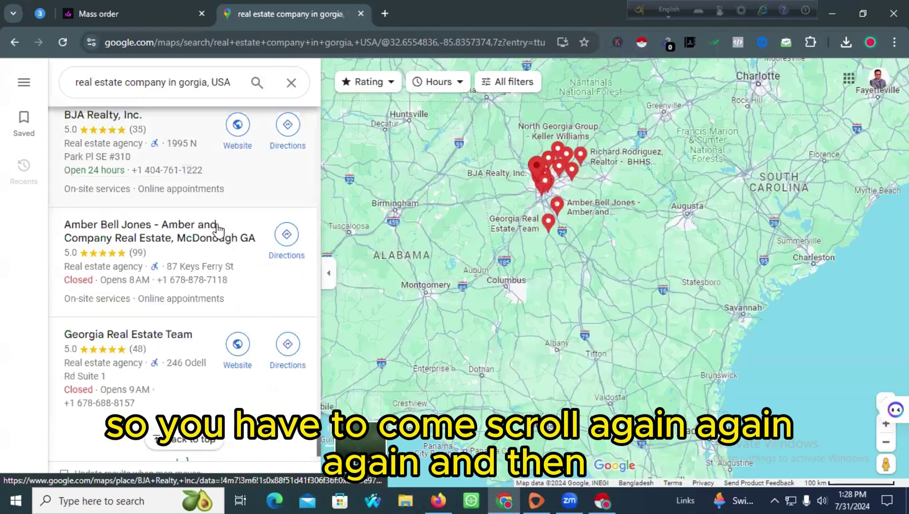
pyautogui.scroll(-10, 219, 231)
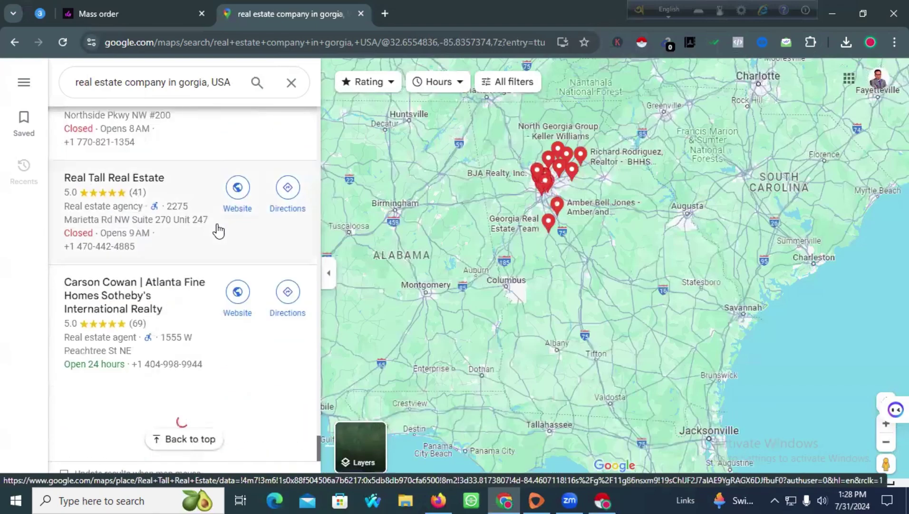
pyautogui.scroll(-15, 219, 230)
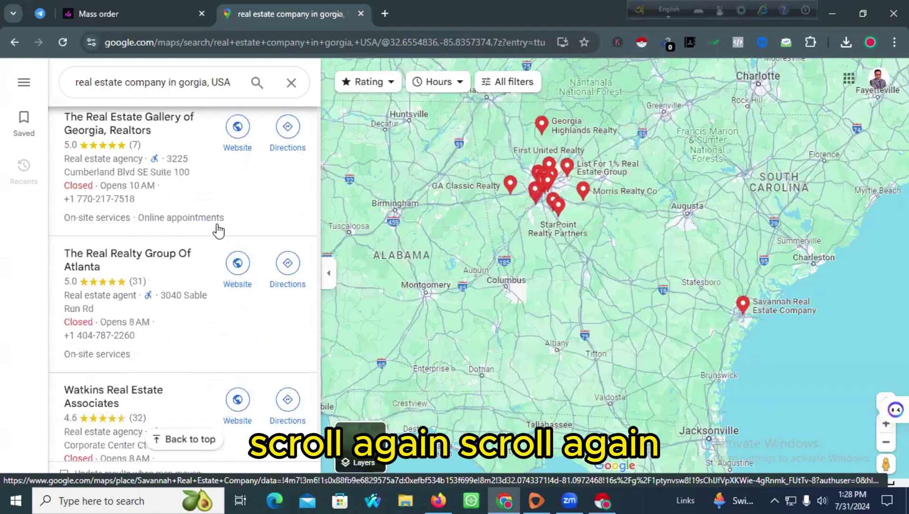
pyautogui.scroll(-10, 219, 230)
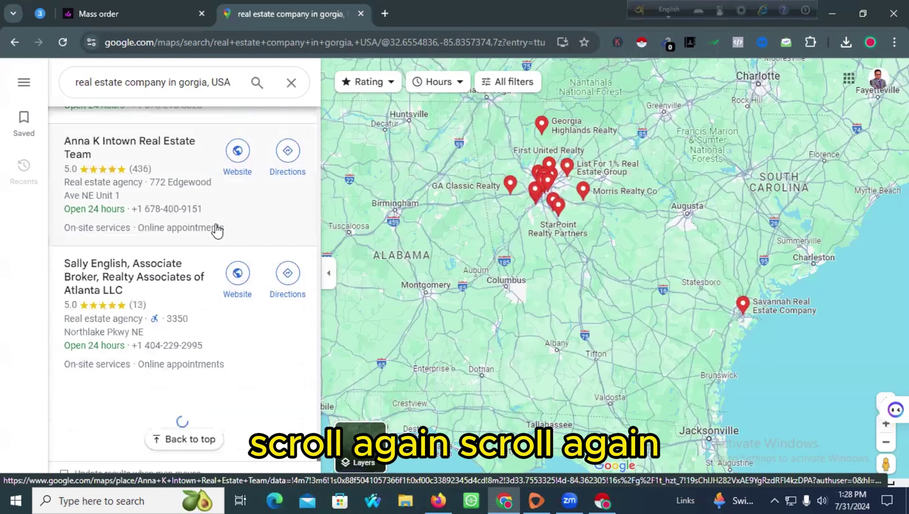
pyautogui.scroll(-15, 217, 231)
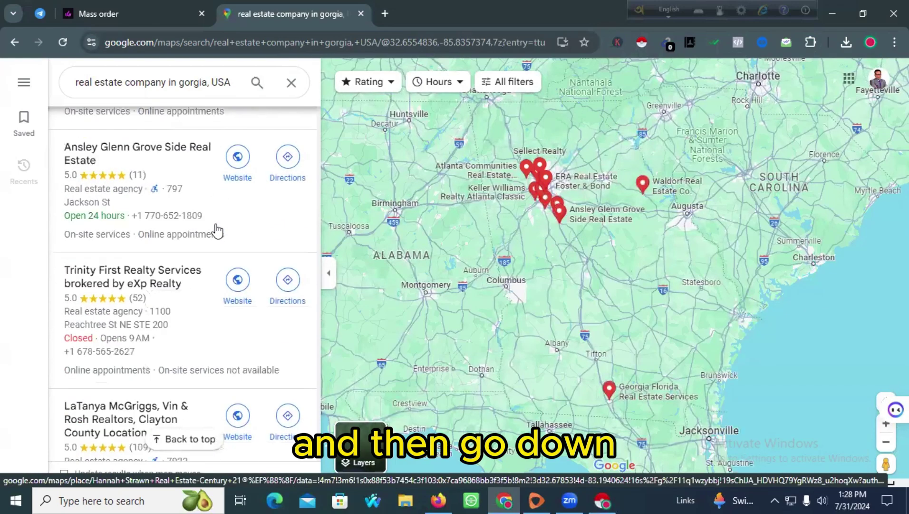
pyautogui.scroll(-10, 218, 231)
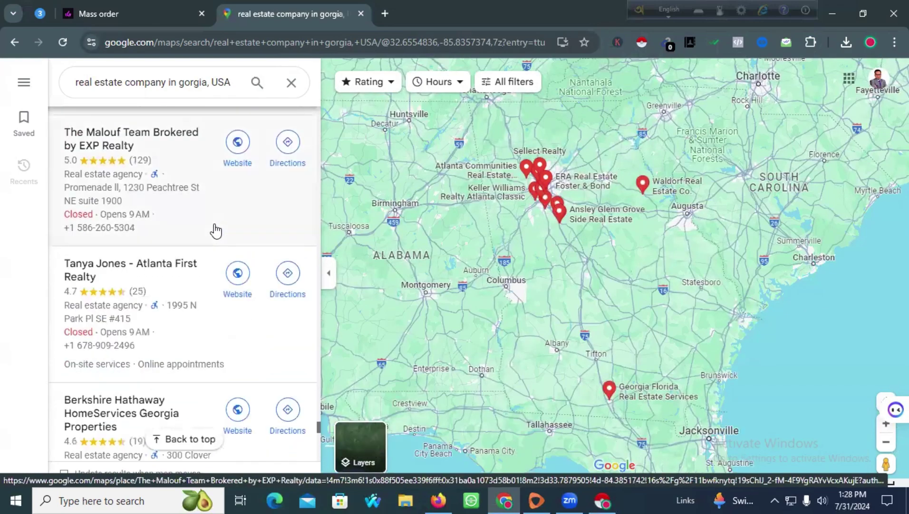
pyautogui.scroll(-10, 215, 230)
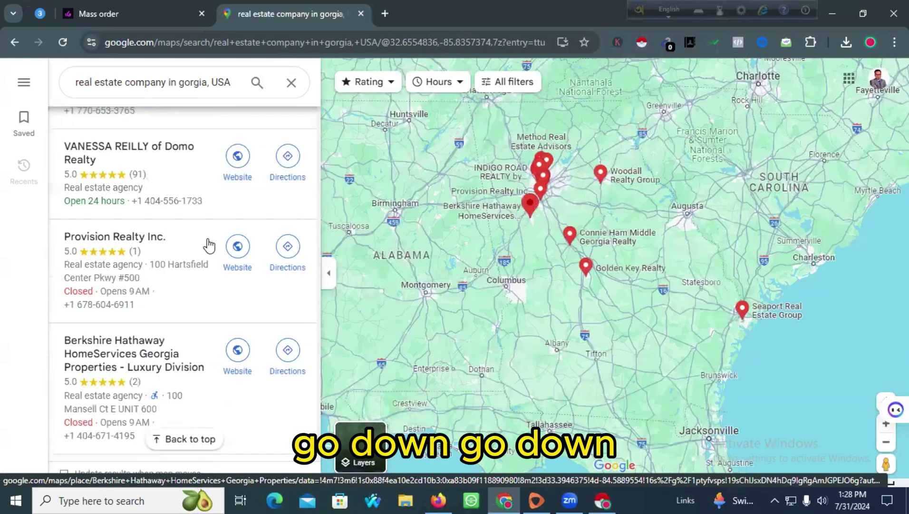
pyautogui.scroll(-12, 209, 246)
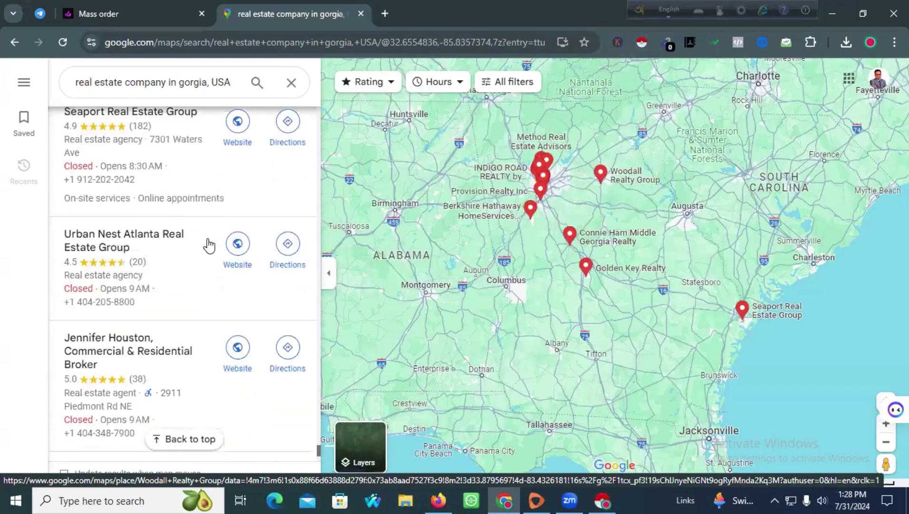
pyautogui.scroll(-3, 209, 246)
pyautogui.scroll(-5, 208, 245)
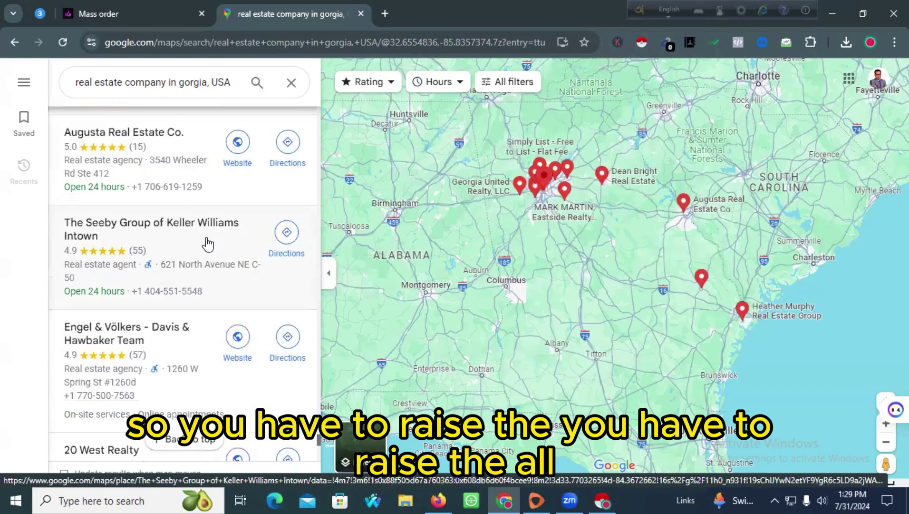
pyautogui.scroll(-10, 208, 245)
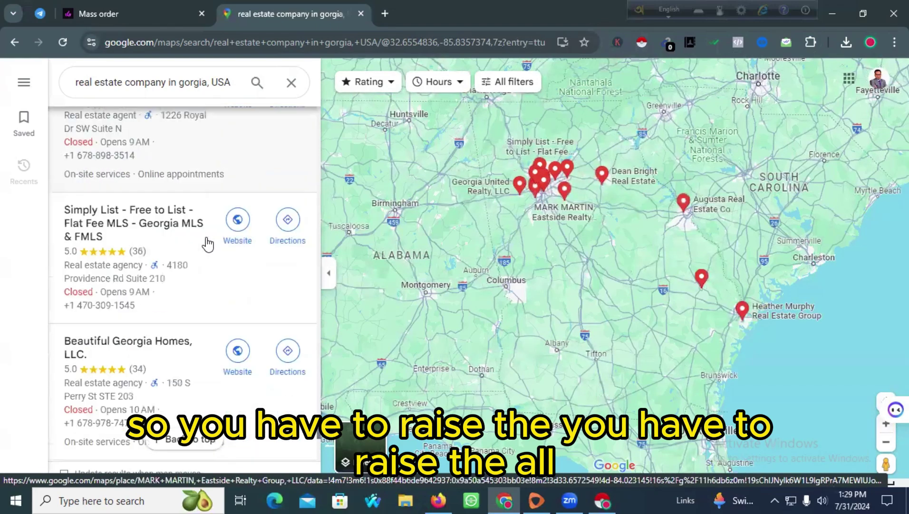
pyautogui.scroll(-10, 207, 244)
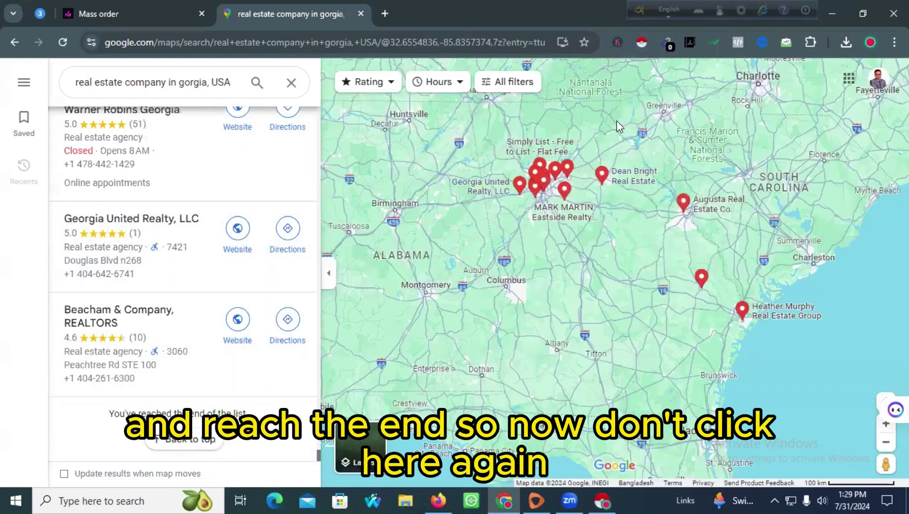
# Step: Try to crawl the Georgia listings with infinite scroll in the restored scraper window, and look through its collected rows
pyautogui.click(600, 499)
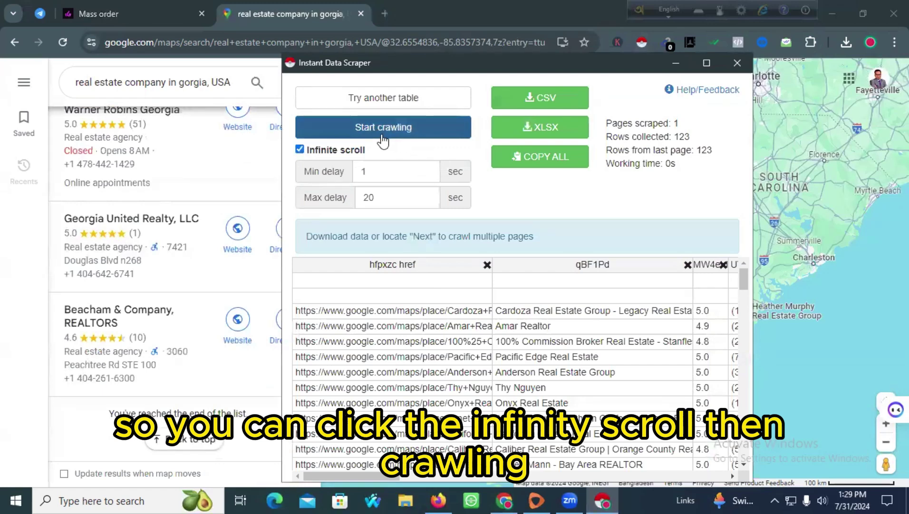
pyautogui.click(383, 127)
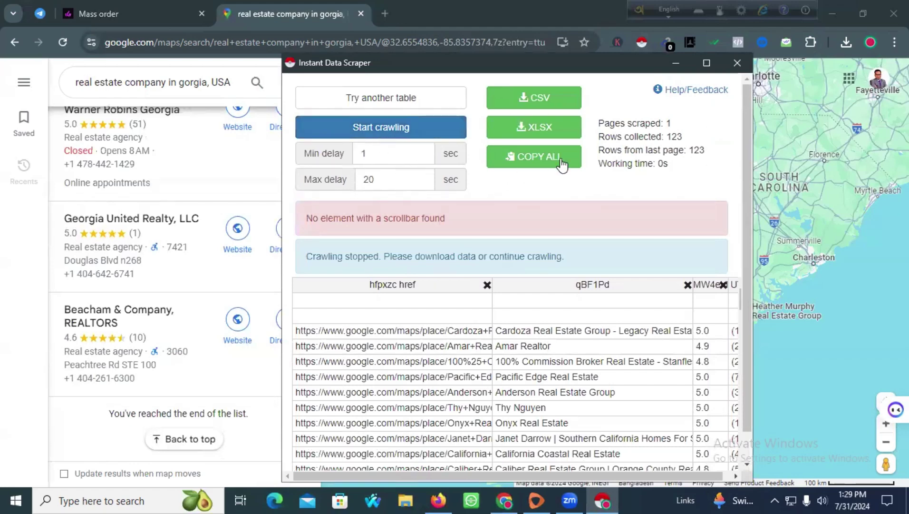
pyautogui.scroll(-6, 476, 371)
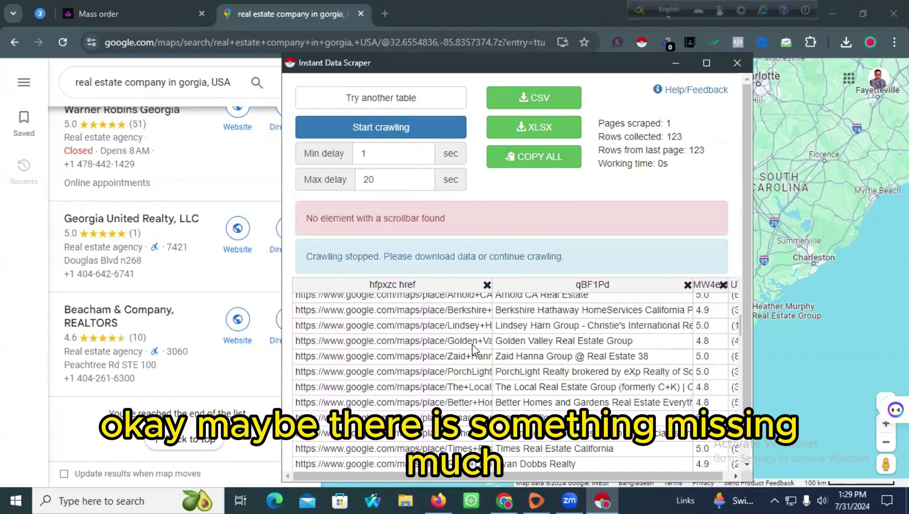
pyautogui.scroll(5, 182, 294)
pyautogui.scroll(-5, 182, 294)
pyautogui.scroll(-1, 548, 246)
pyautogui.scroll(1, 548, 246)
pyautogui.scroll(-1, 548, 244)
pyautogui.scroll(1, 548, 244)
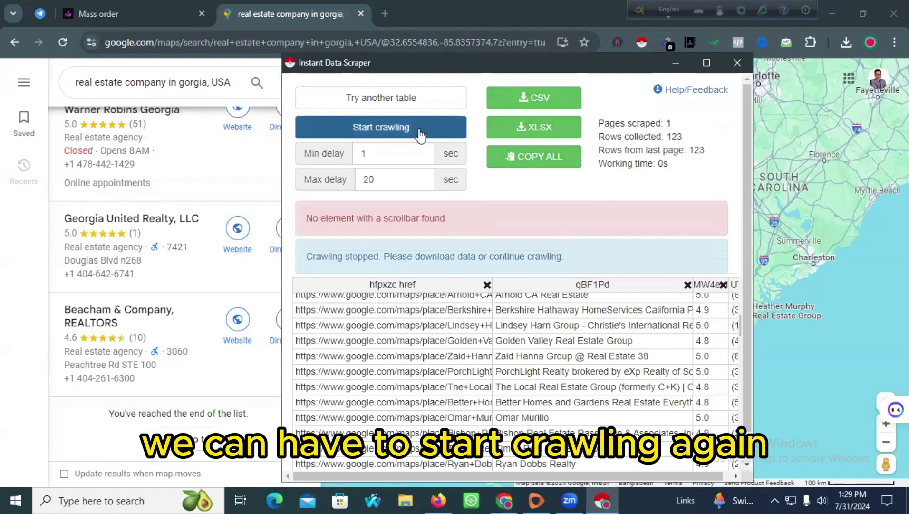
# Step: Close the old scraper window, run Instant Data Scraper afresh on the Georgia listings, and copy all scraped rows
pyautogui.click(732, 65)
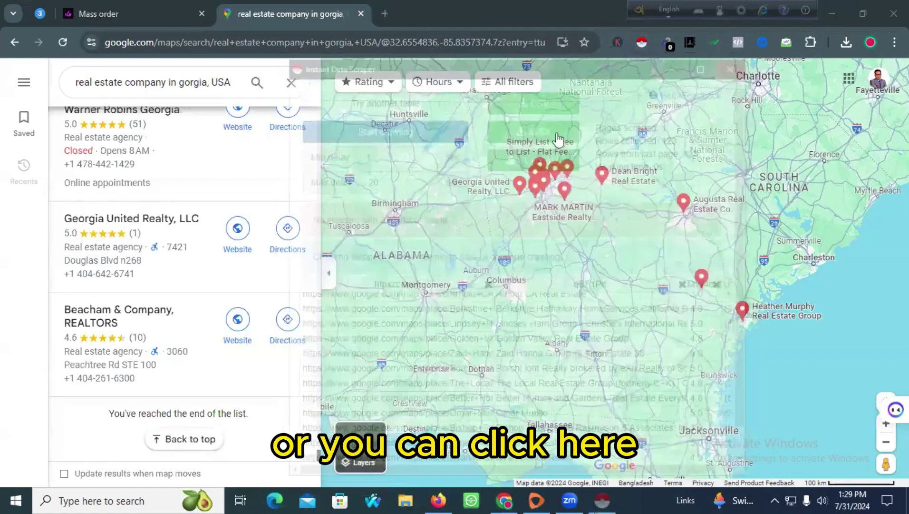
pyautogui.click(644, 44)
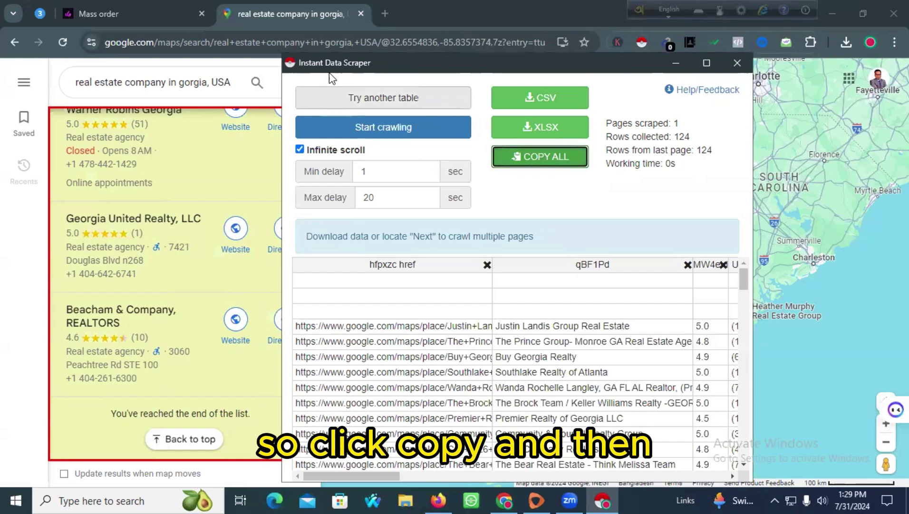
# Step: Search for "Google Drive" in a new browser tab and open the Drive home page from its website
pyautogui.click(386, 14)
pyautogui.click(374, 41)
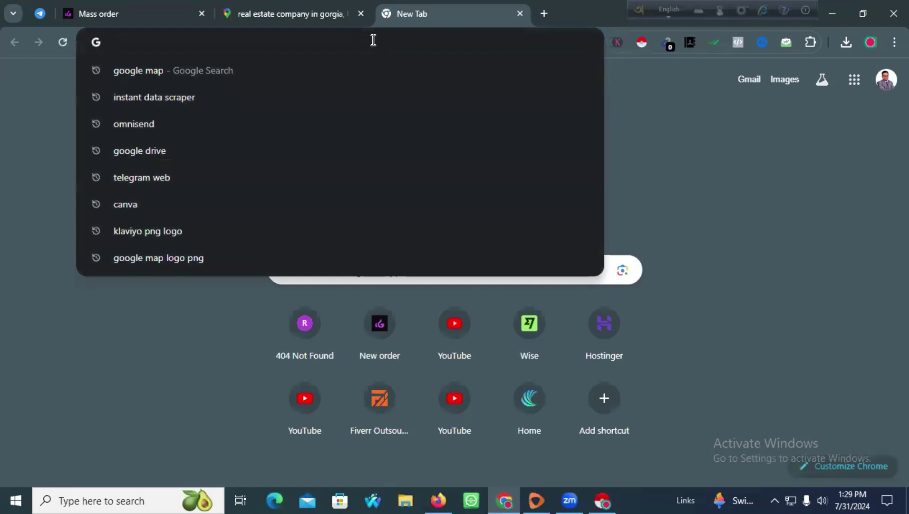
pyautogui.write('Google ')
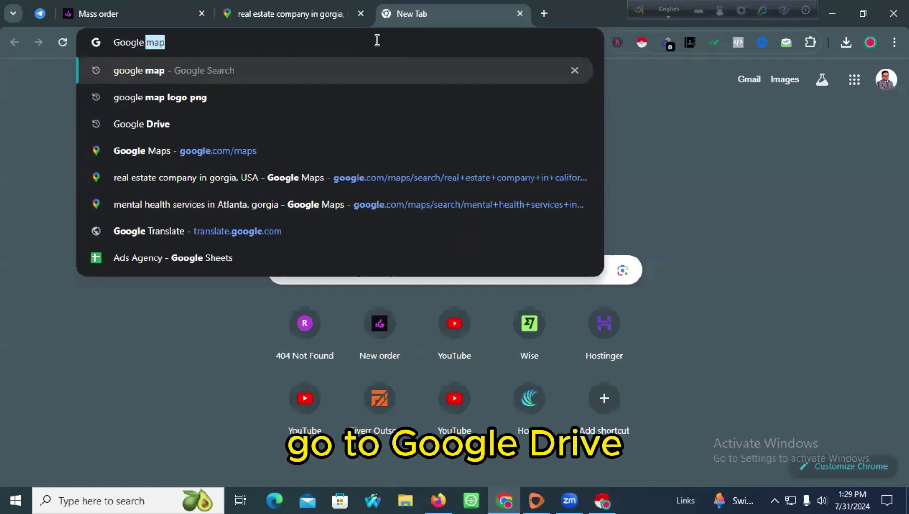
pyautogui.write('drive')
pyautogui.press('Return')
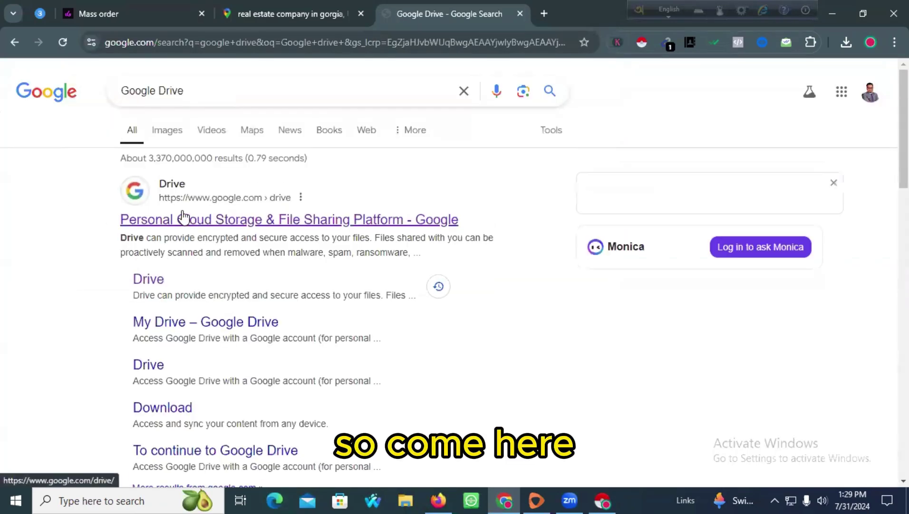
pyautogui.click(185, 221)
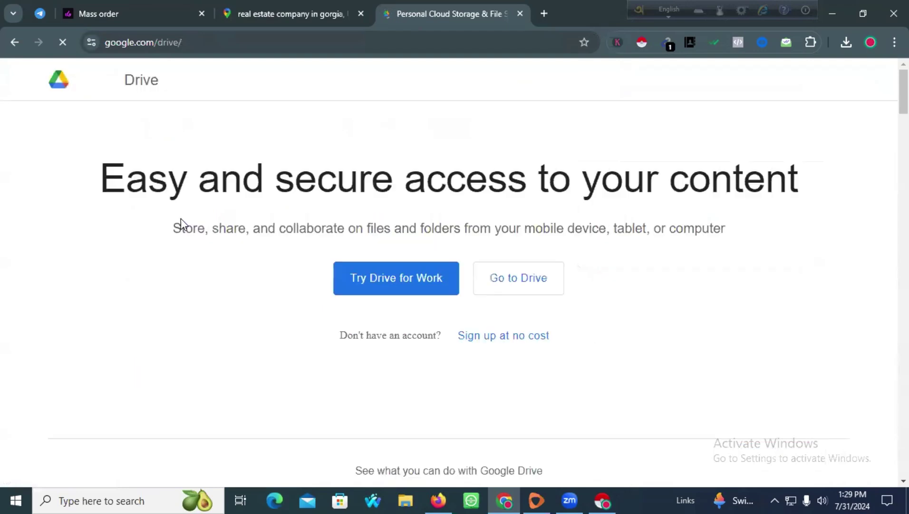
pyautogui.click(517, 278)
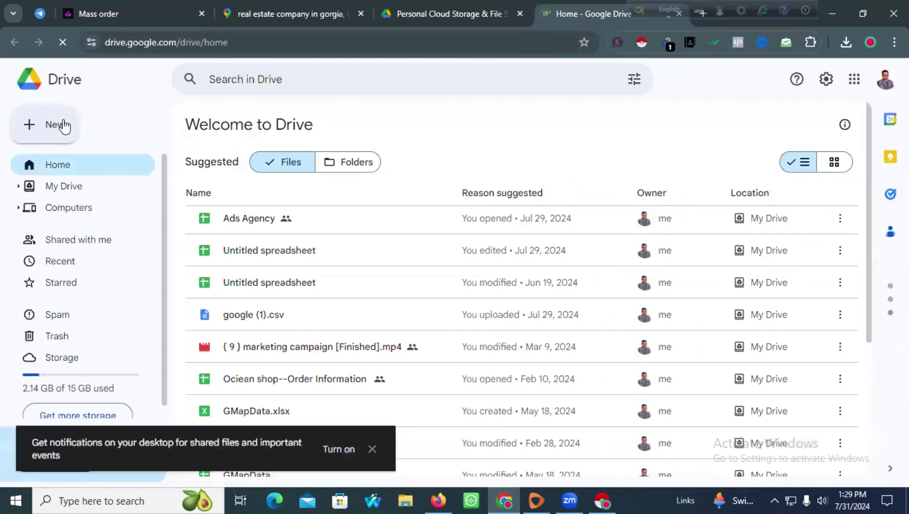
# Step: Create a blank Google Sheets spreadsheet from Drive and paste the copied Georgia rows at cell A1, closing the Tables suggestions
pyautogui.click(63, 127)
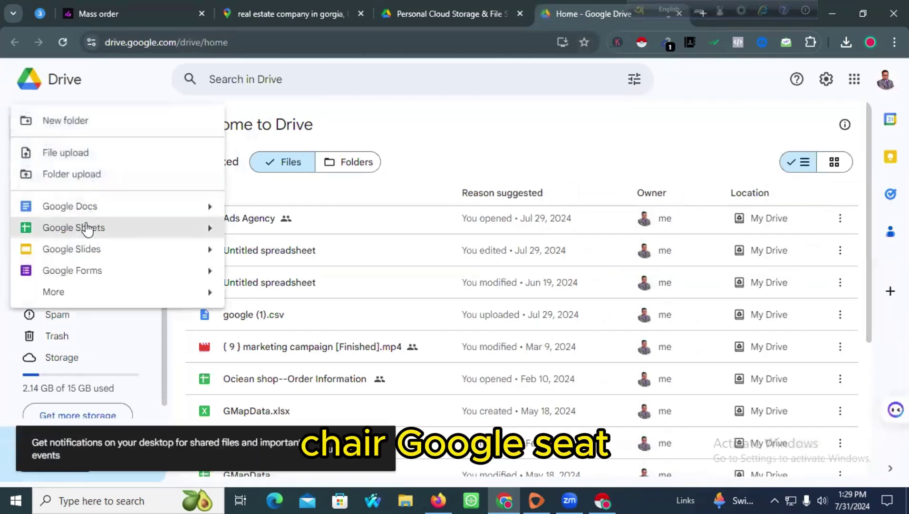
pyautogui.click(88, 226)
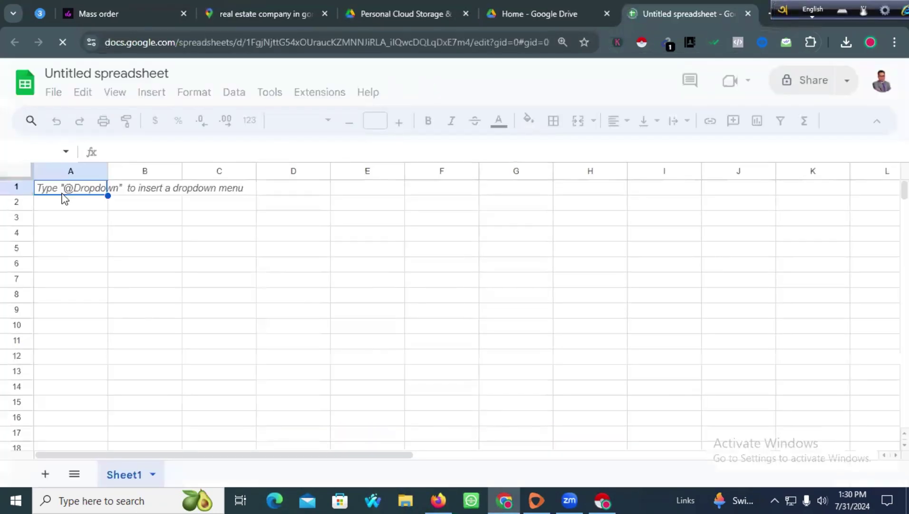
pyautogui.click(48, 97)
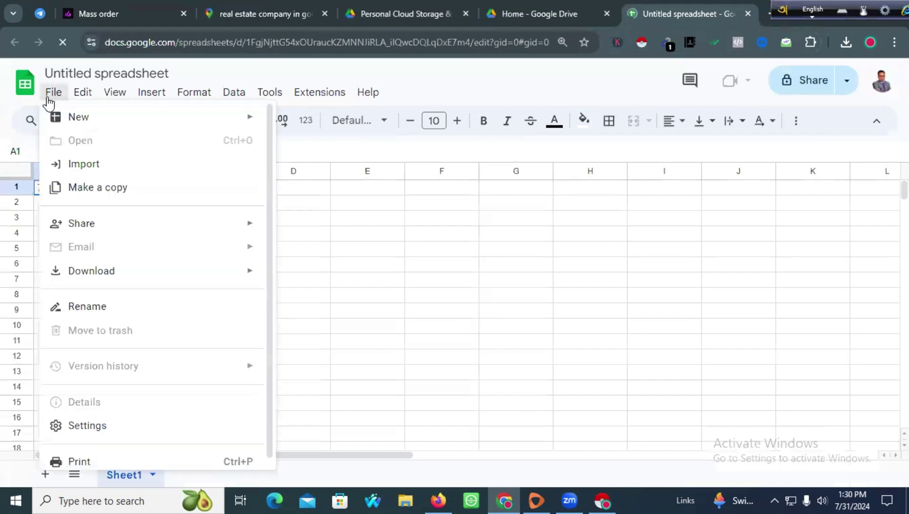
pyautogui.press('Escape')
pyautogui.click(77, 203)
pyautogui.click(72, 186)
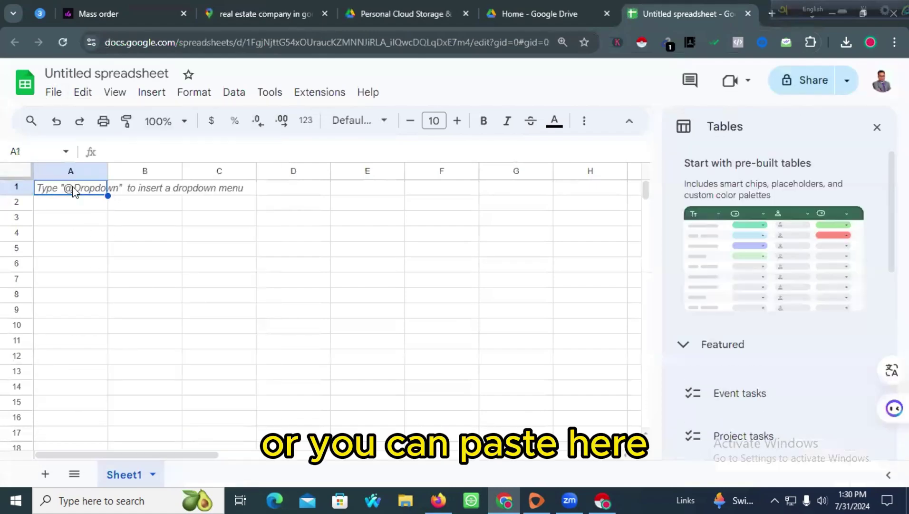
pyautogui.hotkey('ctrl', 'v')
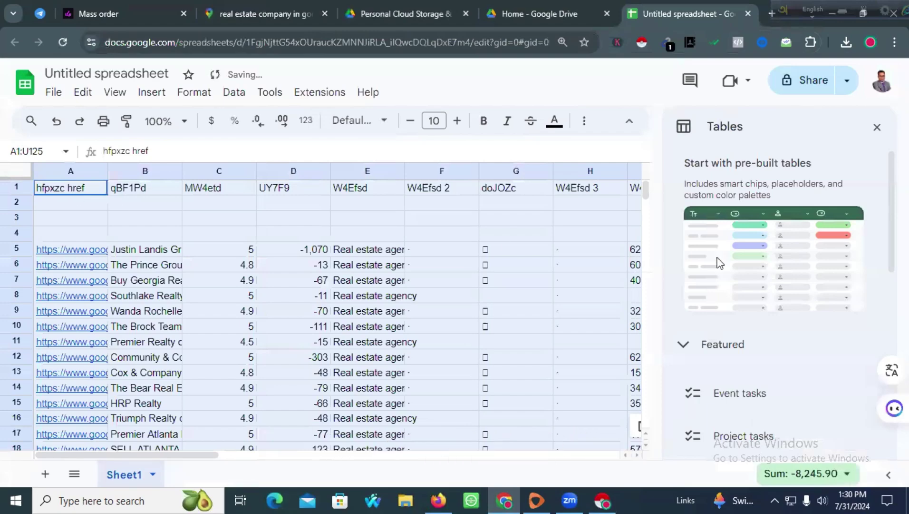
pyautogui.click(877, 127)
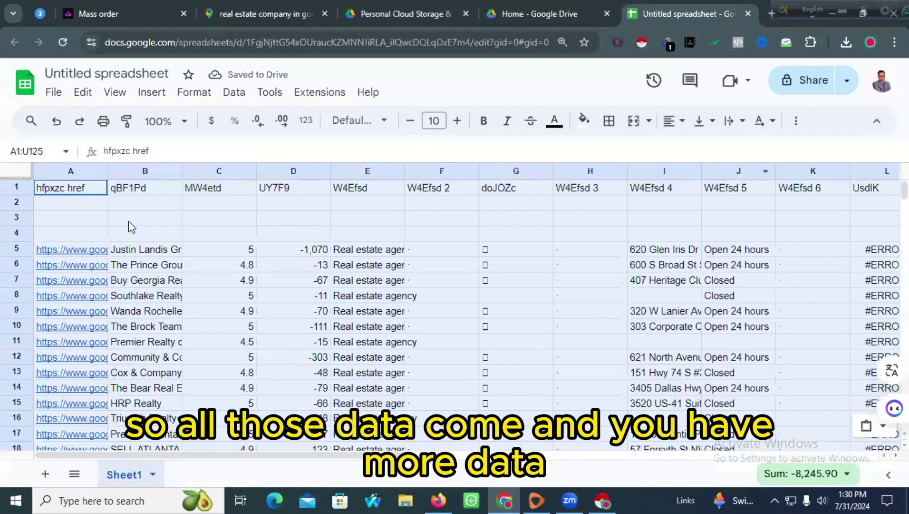
# Step: Look through the pasted Georgia rows to their end and select the first empty cell below them in column A
pyautogui.scroll(-4, 133, 233)
pyautogui.scroll(-20, 154, 265)
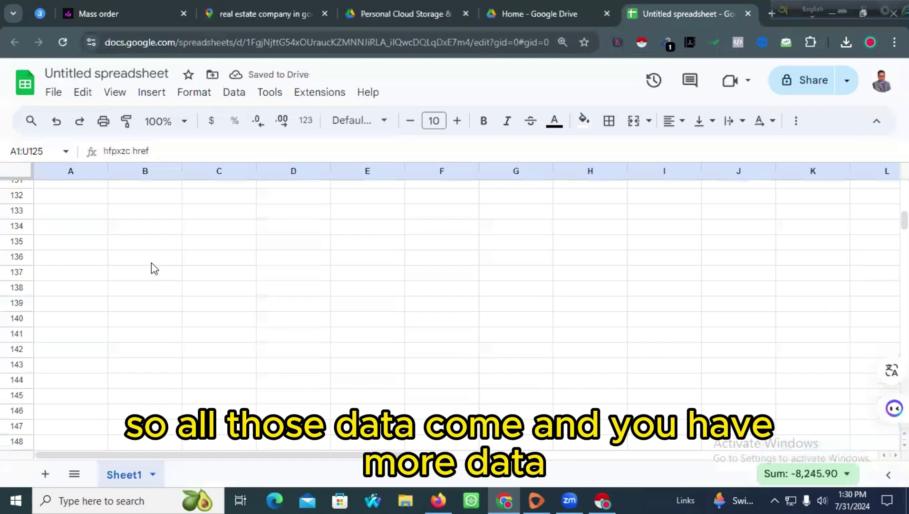
pyautogui.scroll(3, 152, 266)
pyautogui.click(83, 223)
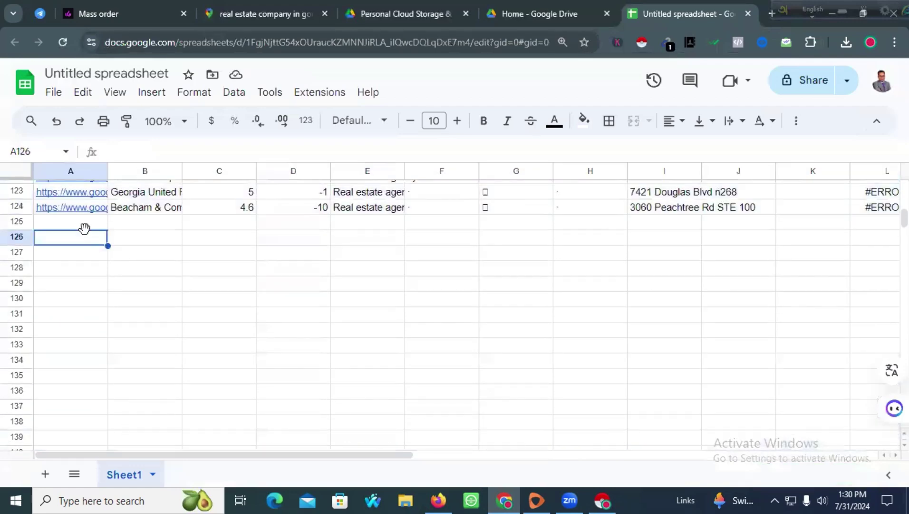
pyautogui.click(53, 92)
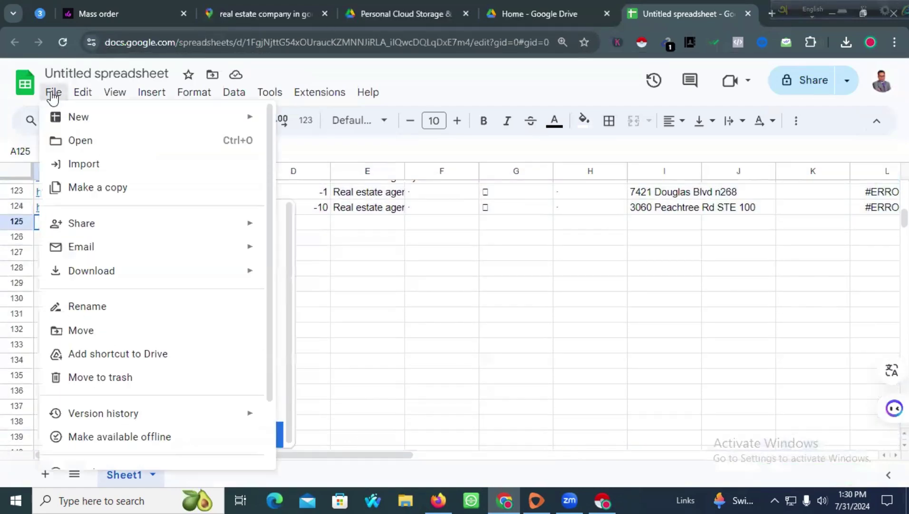
pyautogui.click(109, 169)
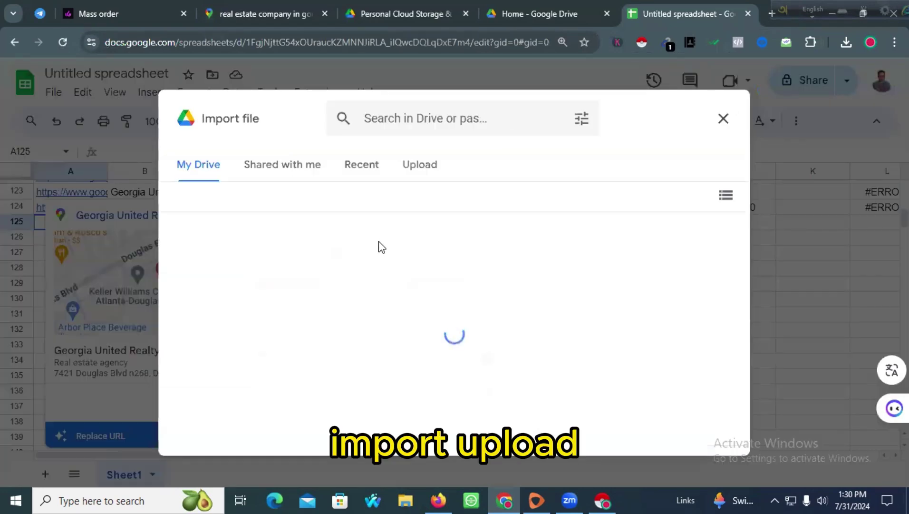
pyautogui.click(436, 171)
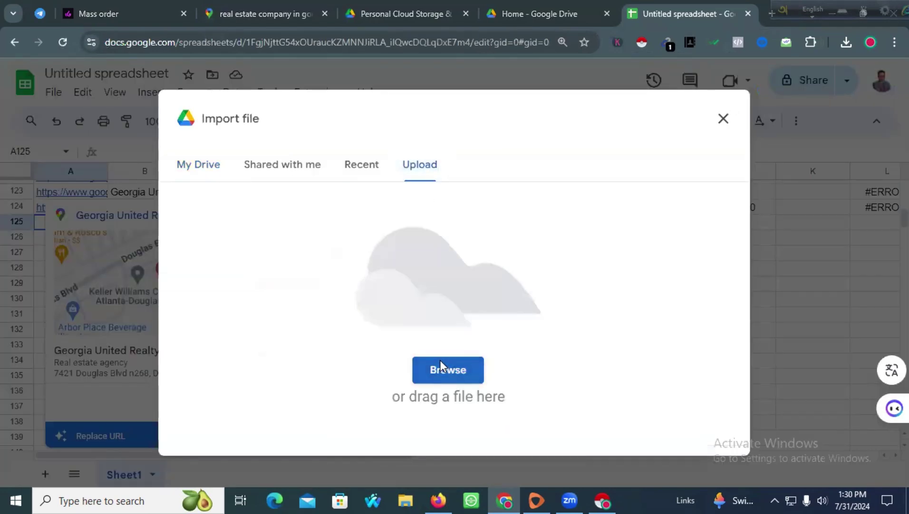
pyautogui.click(441, 366)
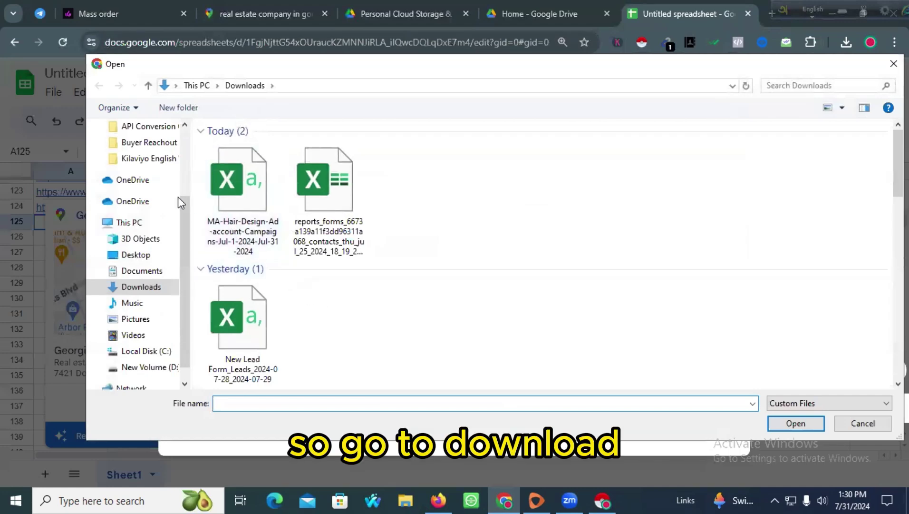
pyautogui.scroll(3, 138, 190)
pyautogui.click(133, 170)
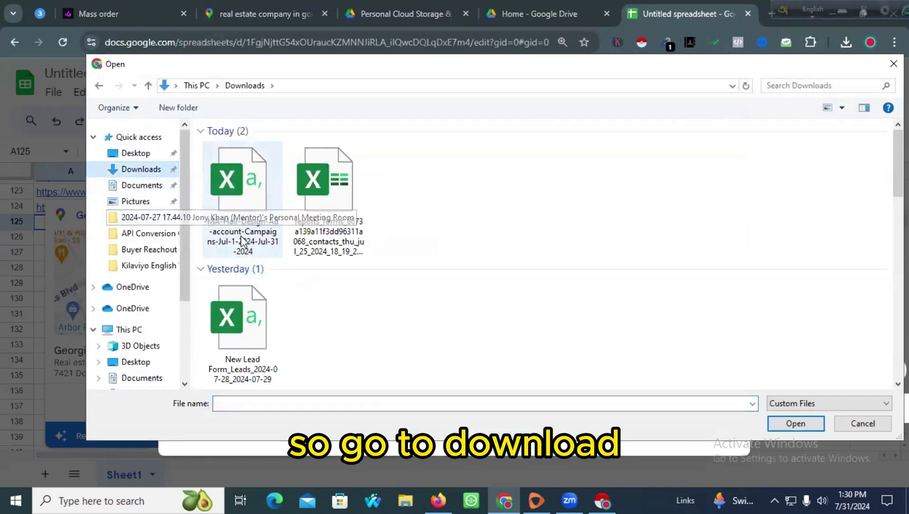
pyautogui.click(338, 226)
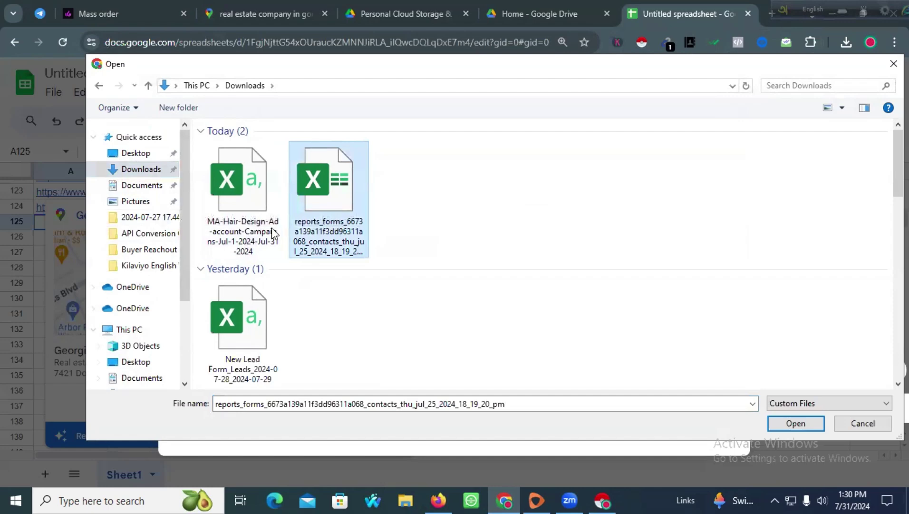
pyautogui.click(846, 425)
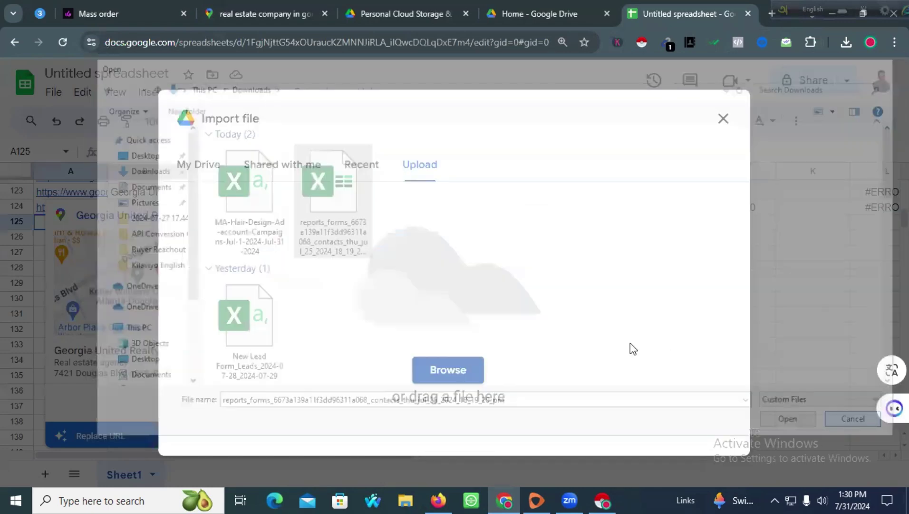
pyautogui.click(723, 118)
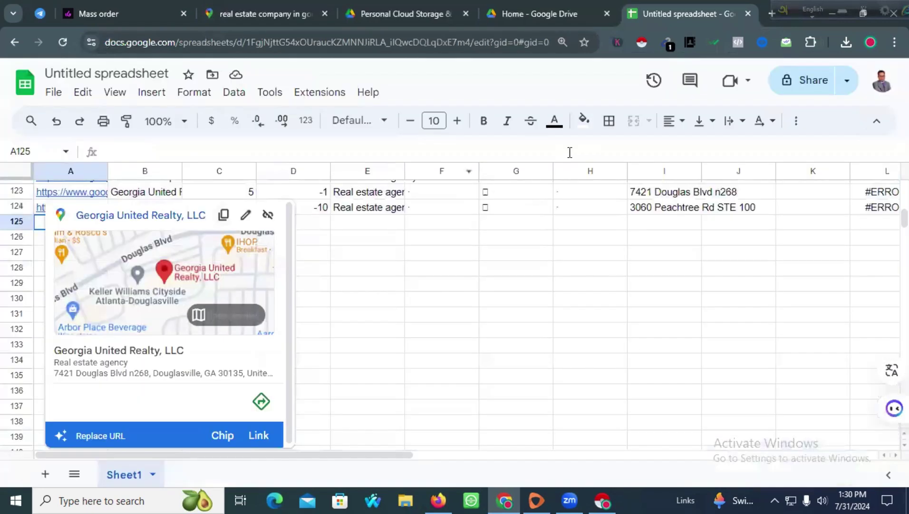
# Step: Return to the Google Maps results and change the search to "real estate company in california usa"
pyautogui.click(518, 14)
pyautogui.click(376, 13)
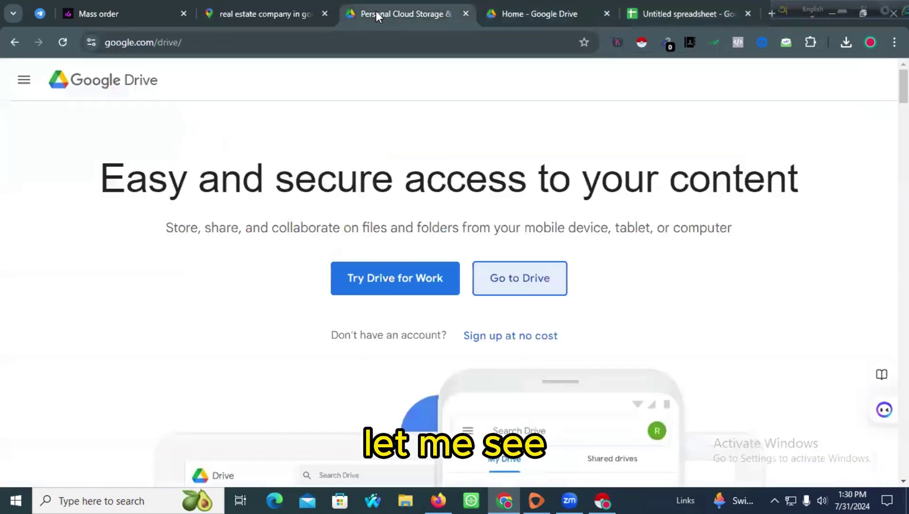
pyautogui.click(276, 13)
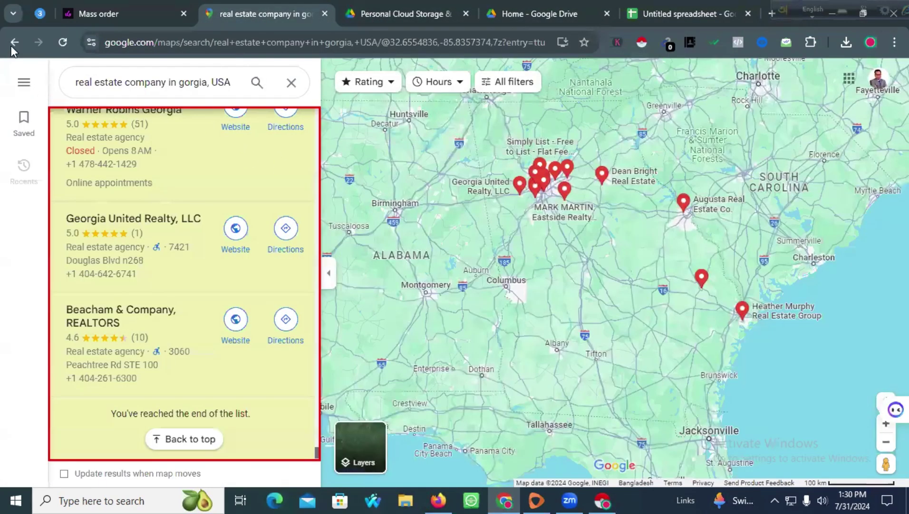
pyautogui.click(10, 44)
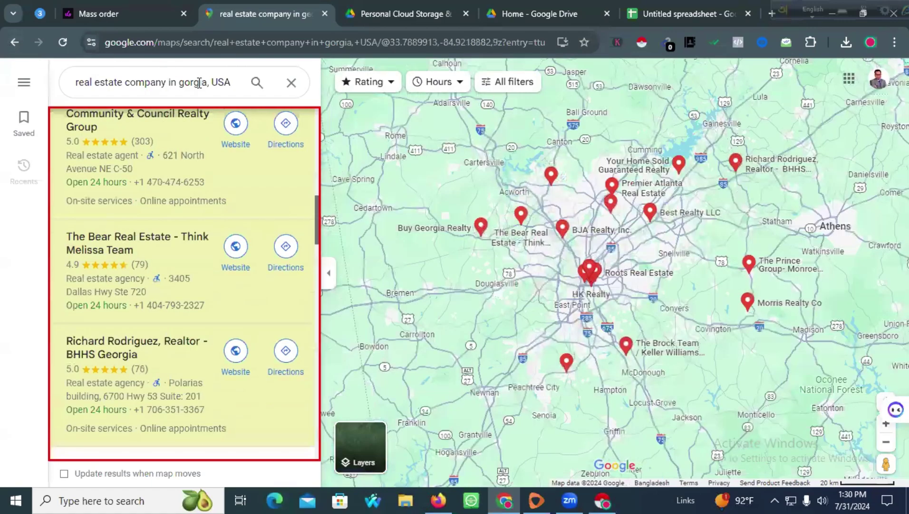
pyautogui.doubleClick(199, 83)
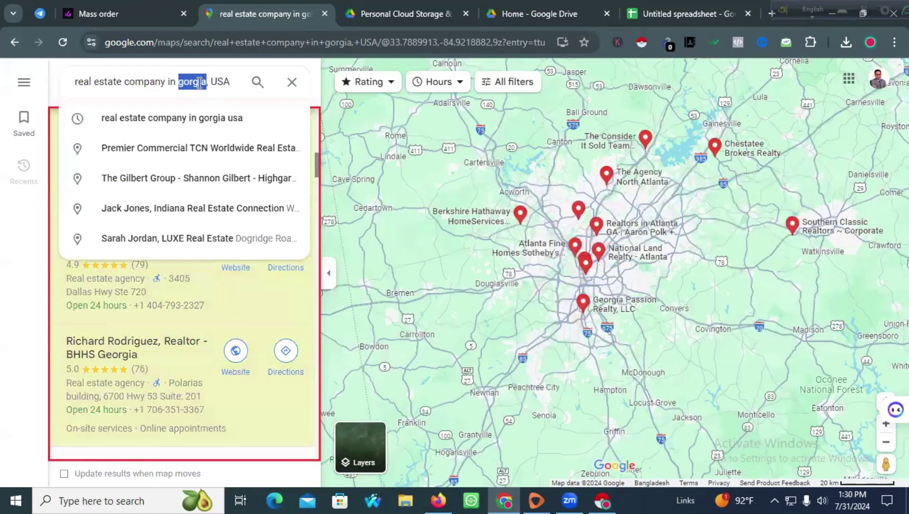
pyautogui.write('Cali')
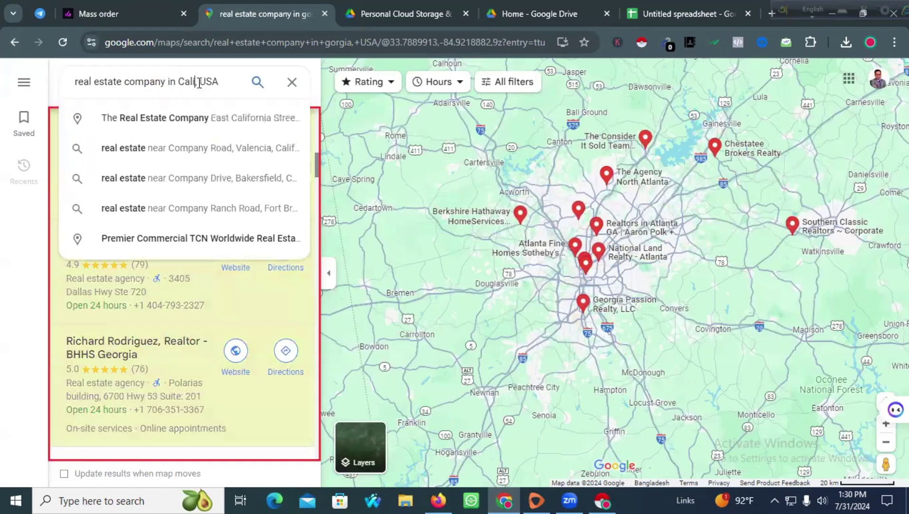
pyautogui.write('fornia')
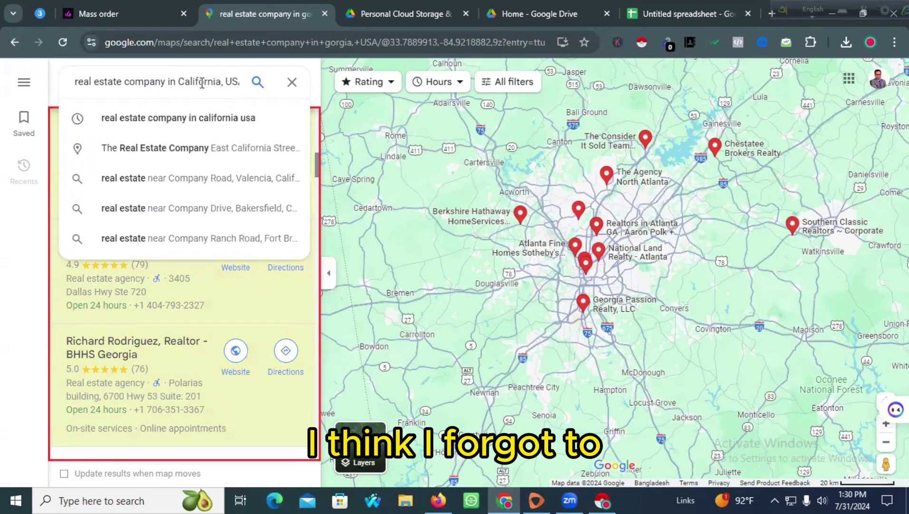
pyautogui.click(247, 118)
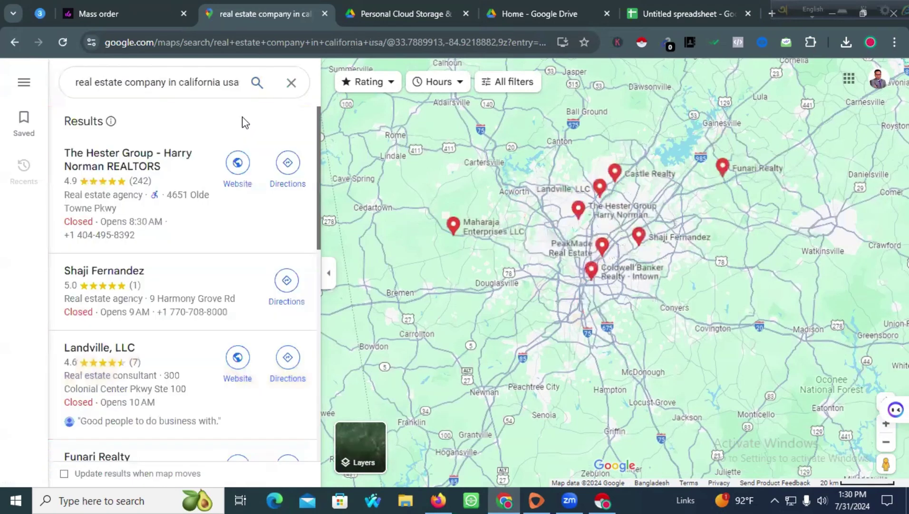
# Step: Load all the California real estate results in Google Maps down to the end of the list
pyautogui.scroll(-10, 236, 150)
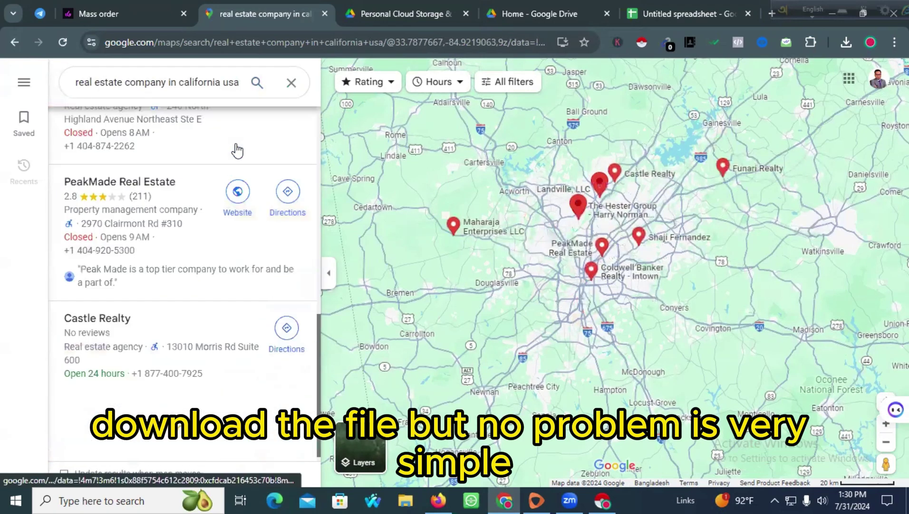
pyautogui.scroll(-15, 233, 153)
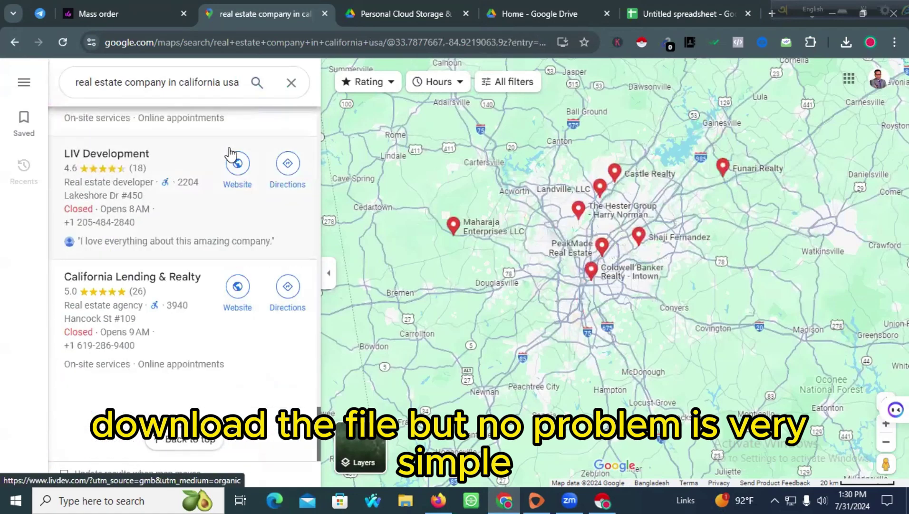
pyautogui.scroll(-15, 230, 153)
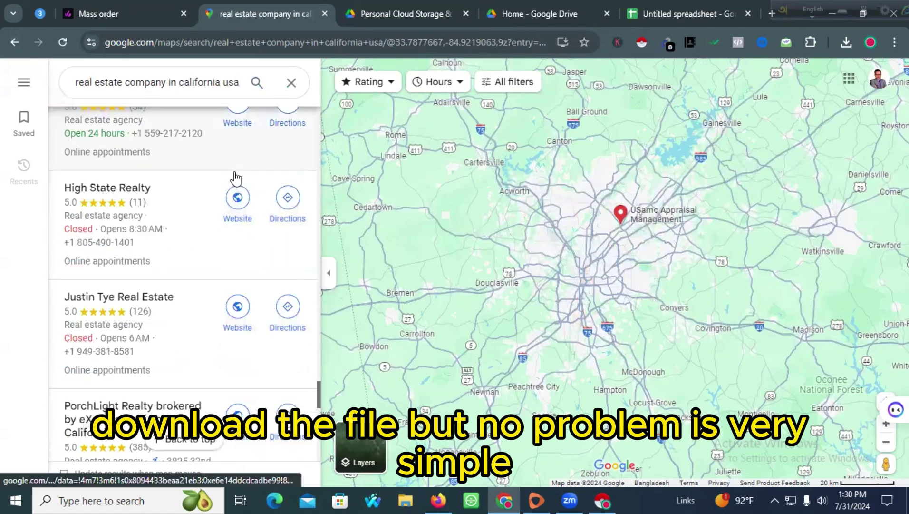
pyautogui.scroll(-10, 235, 179)
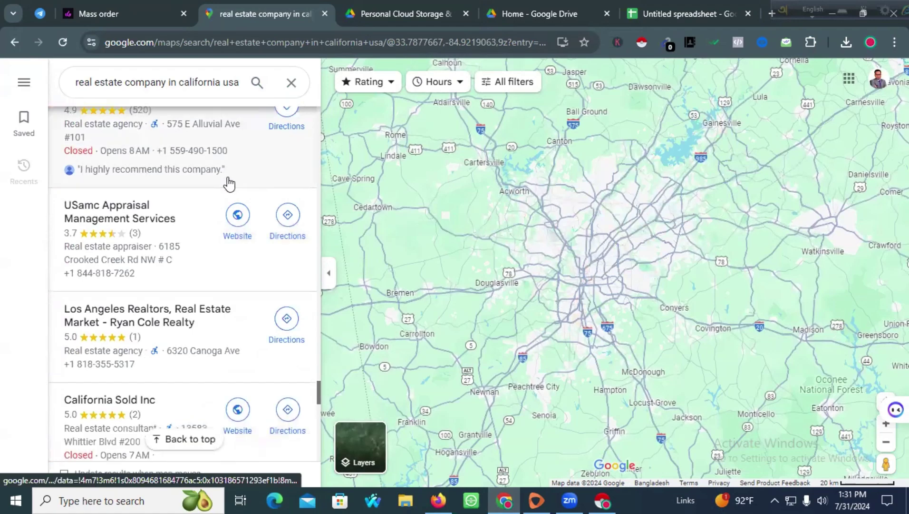
pyautogui.scroll(-5, 220, 220)
pyautogui.scroll(-15, 220, 219)
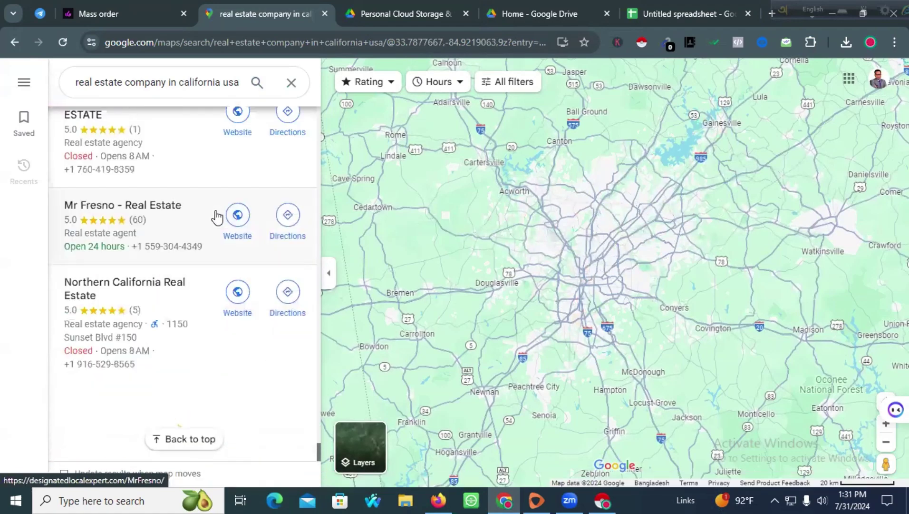
pyautogui.scroll(-15, 217, 218)
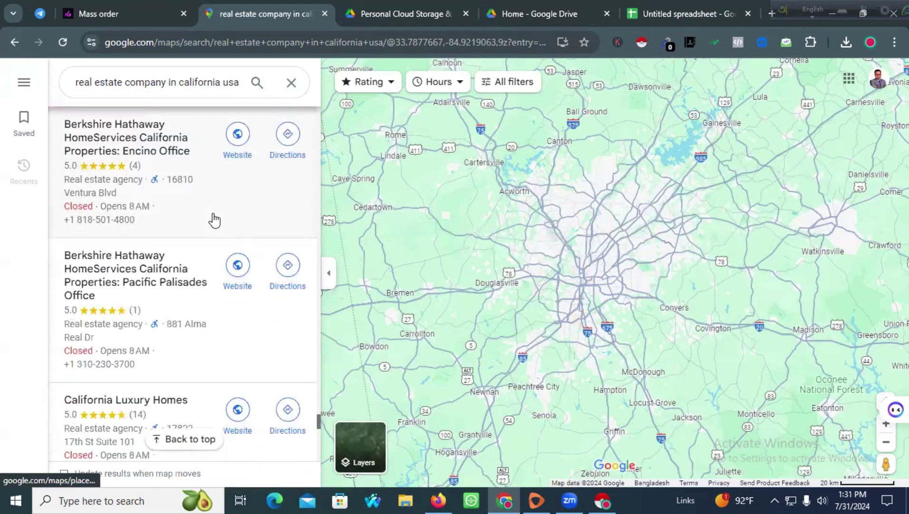
pyautogui.scroll(-10, 214, 220)
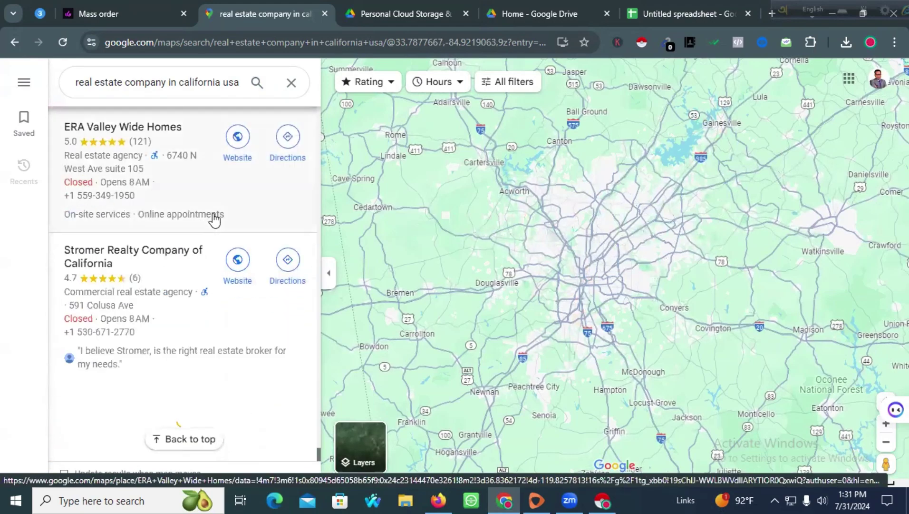
pyautogui.scroll(-15, 185, 252)
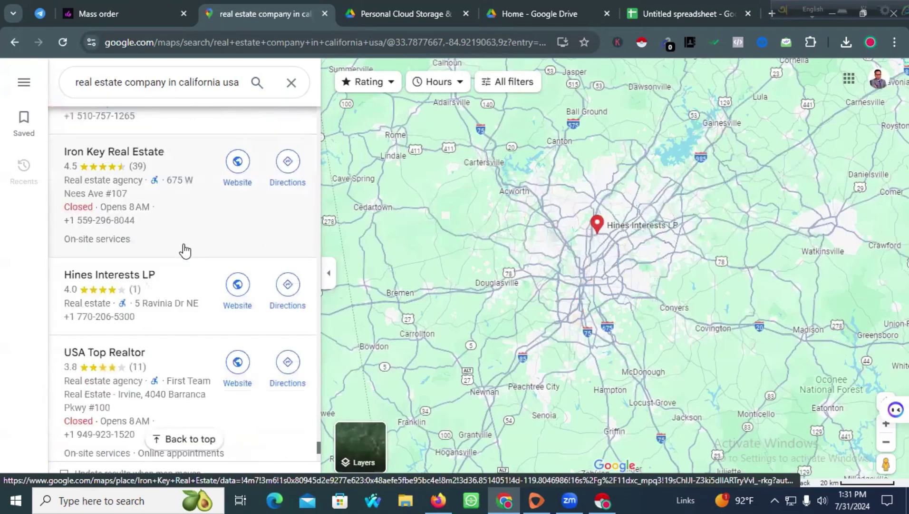
pyautogui.scroll(-15, 185, 248)
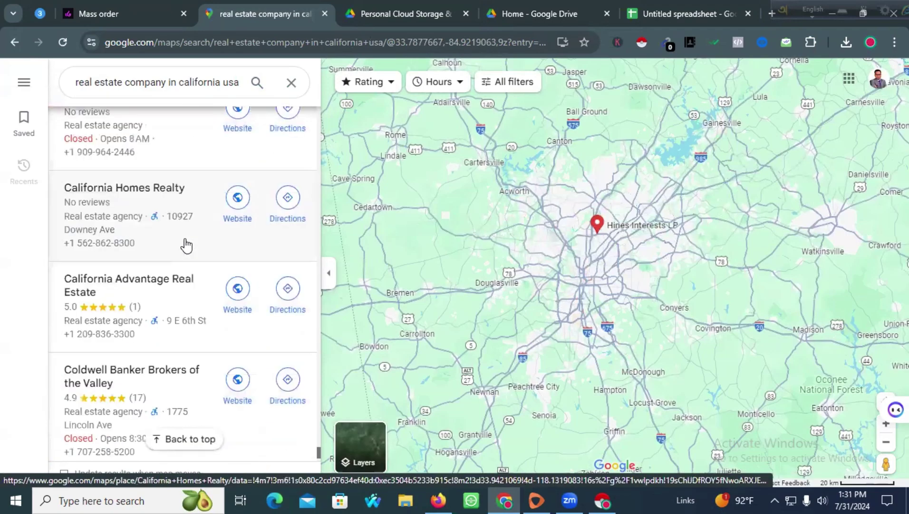
pyautogui.scroll(-15, 186, 246)
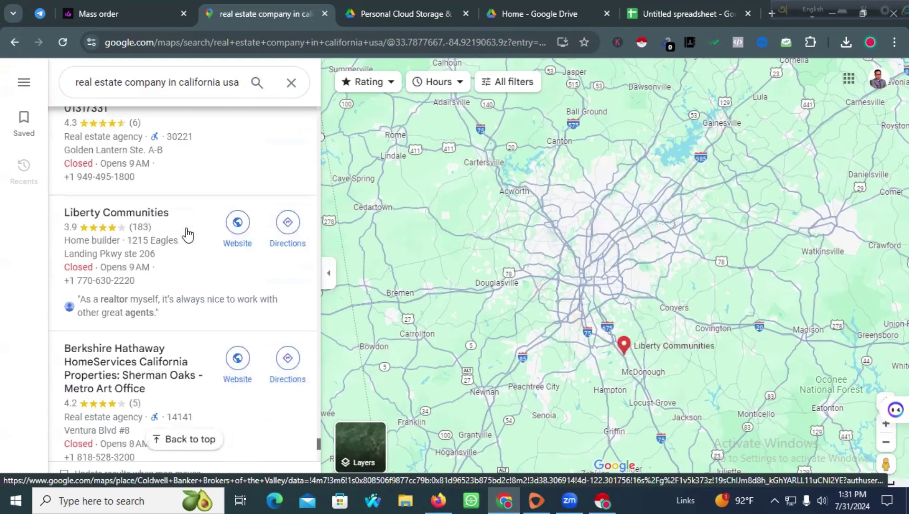
pyautogui.scroll(-10, 186, 234)
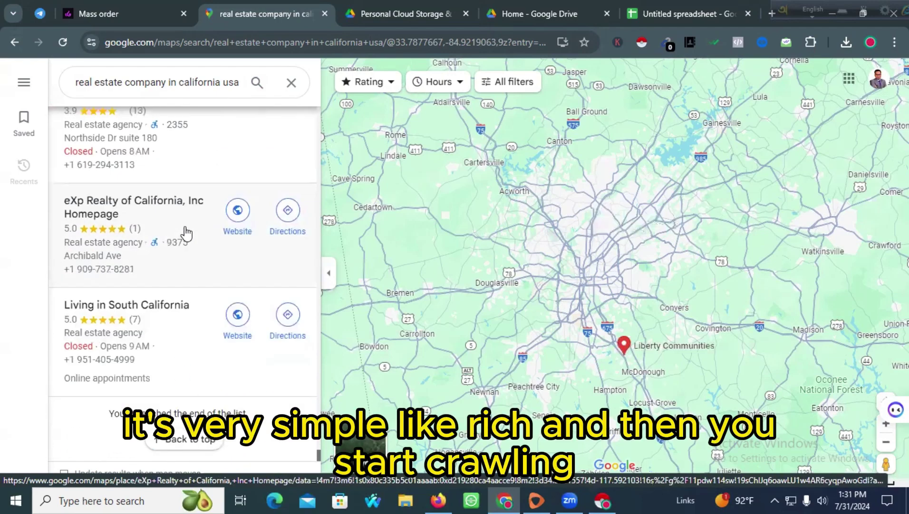
# Step: Restore the Instant Data Scraper window, crawl the California listings with infinite scroll, and copy all collected rows
pyautogui.click(602, 501)
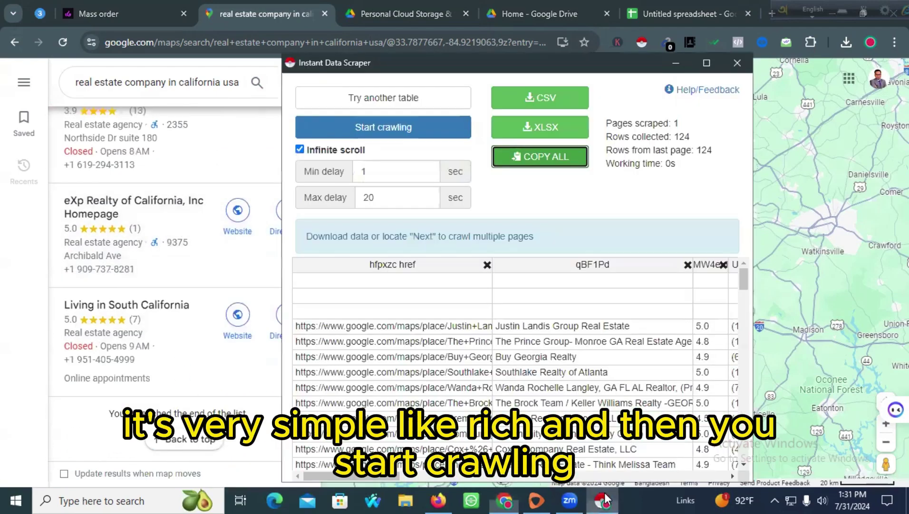
pyautogui.click(402, 129)
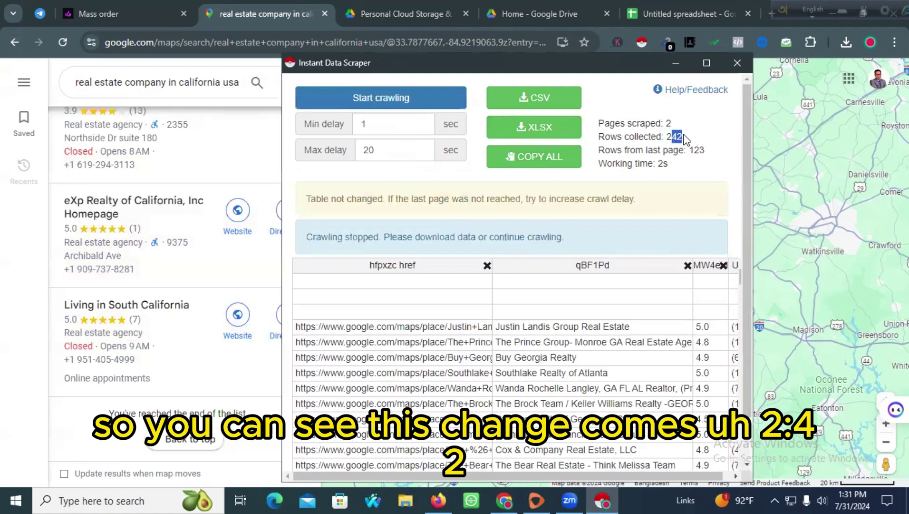
pyautogui.click(523, 152)
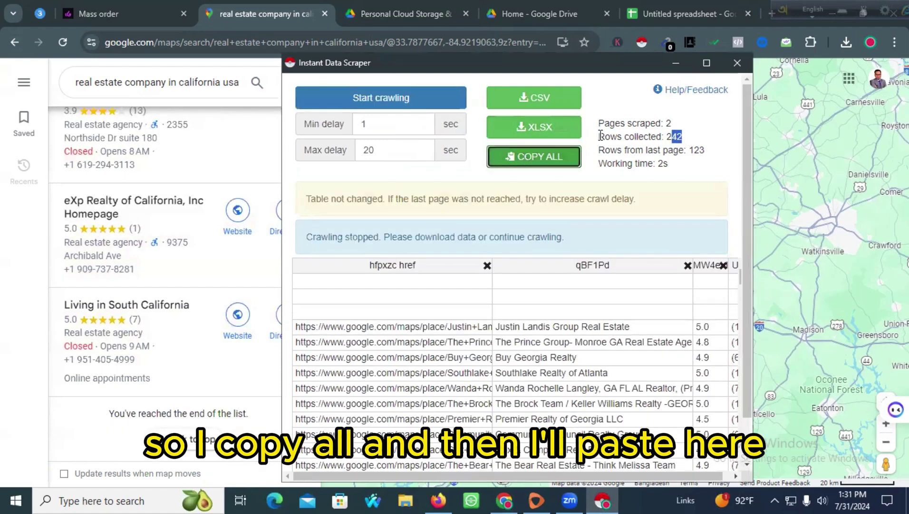
# Step: Switch to the untitled Google Sheets spreadsheet, add a second sheet, and paste the copied scraper rows at cell A1
pyautogui.click(565, 5)
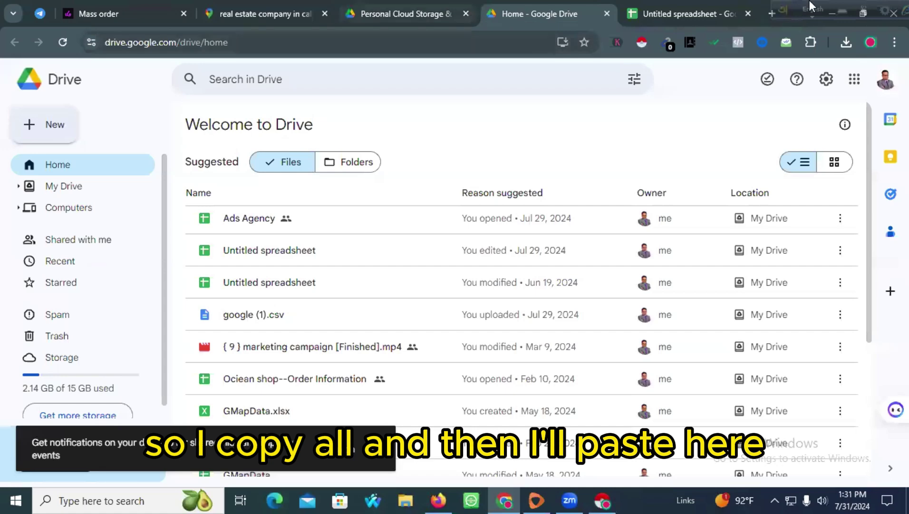
pyautogui.click(644, 15)
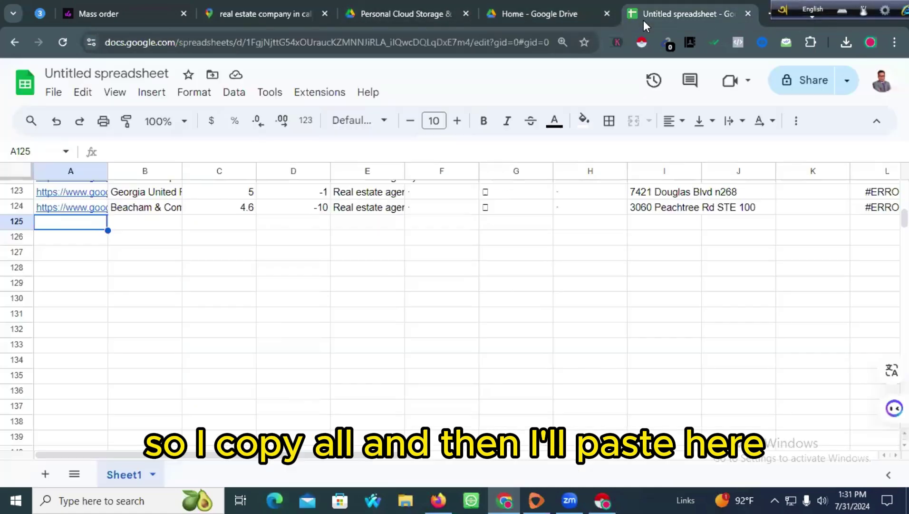
pyautogui.click(46, 474)
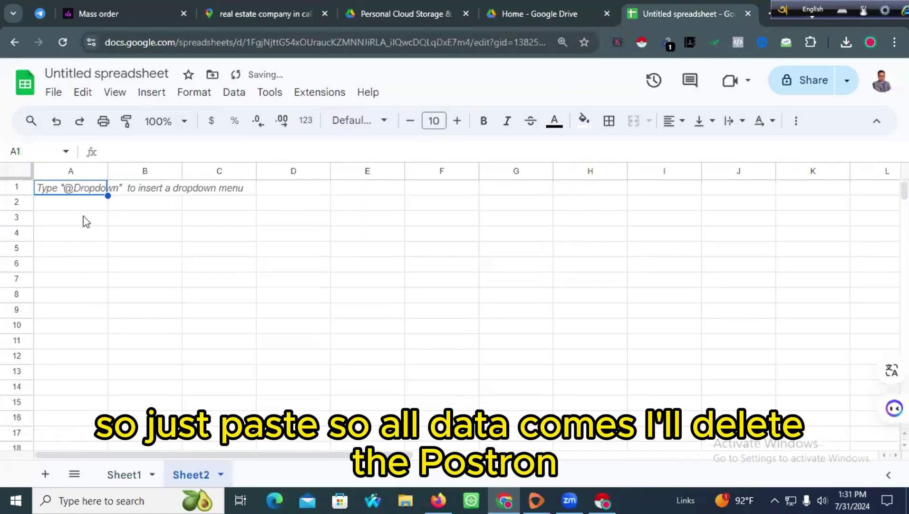
pyautogui.hotkey('ctrl', 'v')
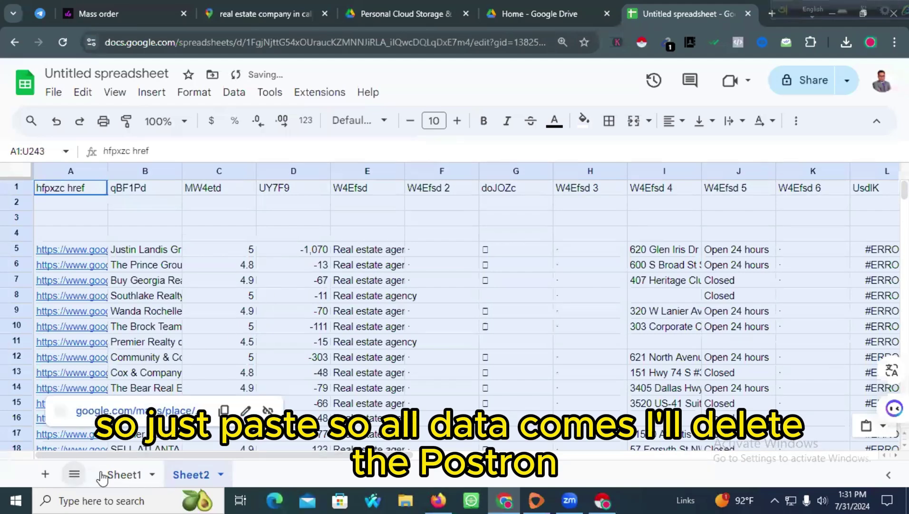
# Step: Delete Sheet1 from the spreadsheet, keeping only Sheet2 with the pasted scraper rows
pyautogui.rightClick(121, 474)
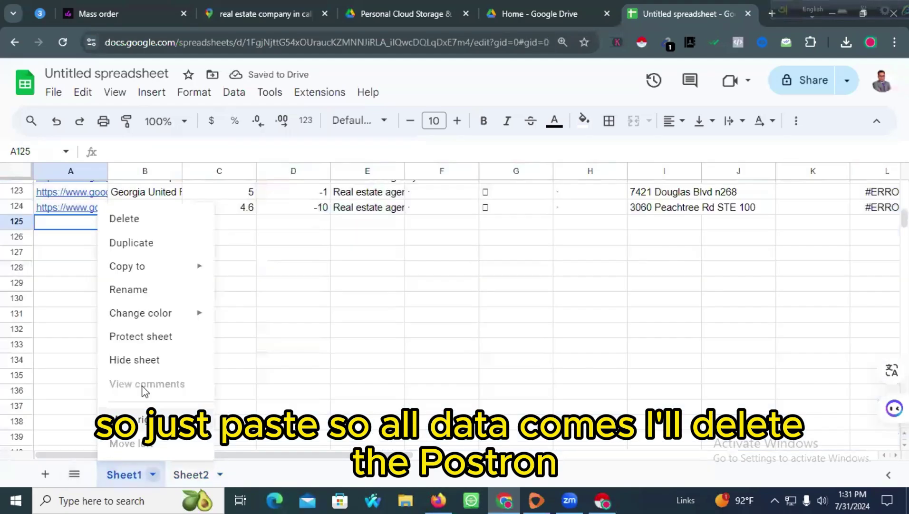
pyautogui.click(135, 218)
pyautogui.click(609, 314)
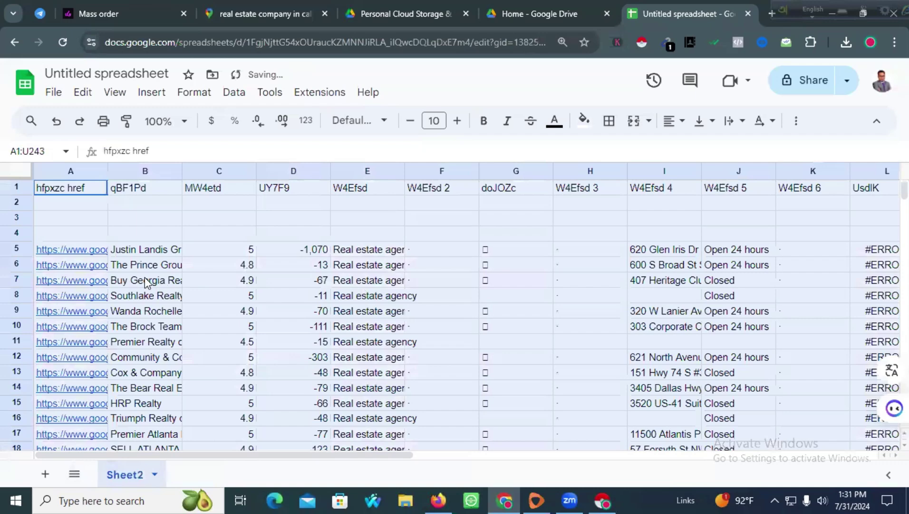
# Step: Review the pasted rows in Sheet2 from the Georgia listings through the California listings to check the scraped columns
pyautogui.click(88, 170)
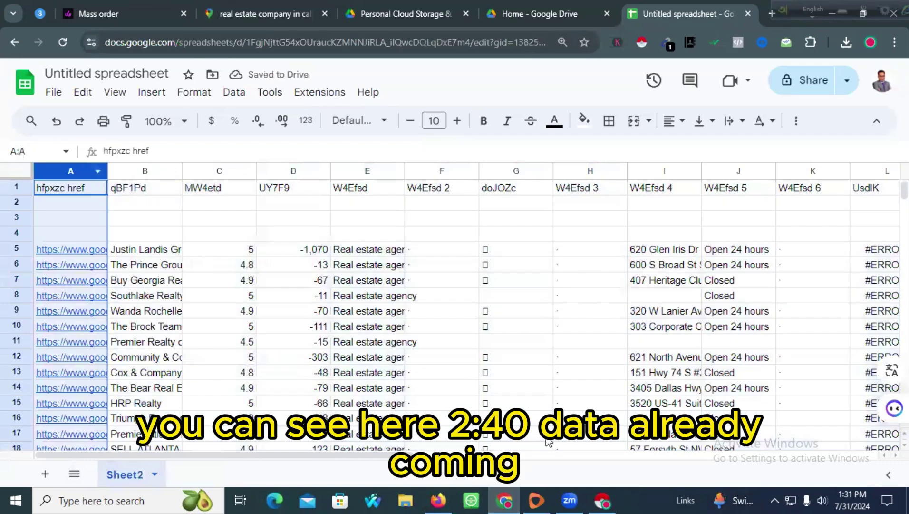
pyautogui.click(650, 171)
pyautogui.scroll(-3, 401, 319)
pyautogui.hotkey('ctrl', '-')
pyautogui.hotkey('ctrl', '-')
pyautogui.hotkey('ctrl', '-')
pyautogui.hotkey('ctrl', '-')
pyautogui.hotkey('ctrl', '-')
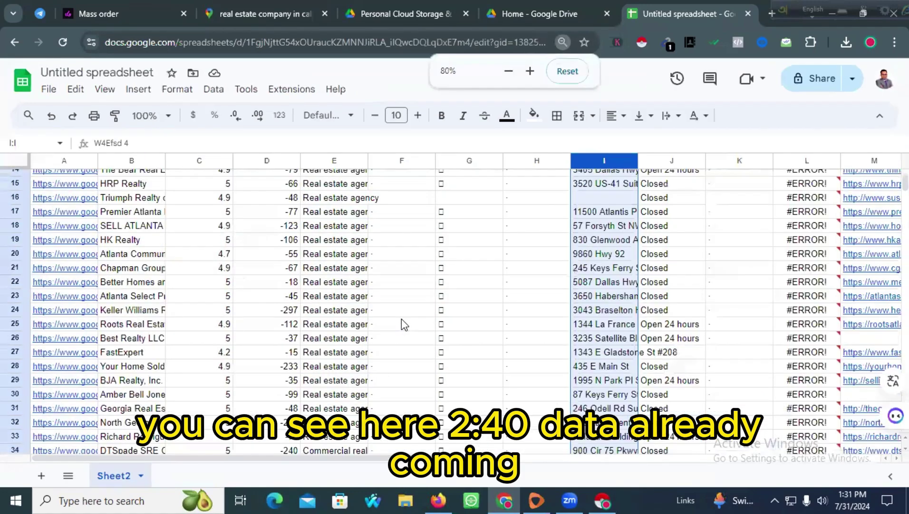
pyautogui.hotkey('ctrl', '-')
pyautogui.hotkey('ctrl', '-')
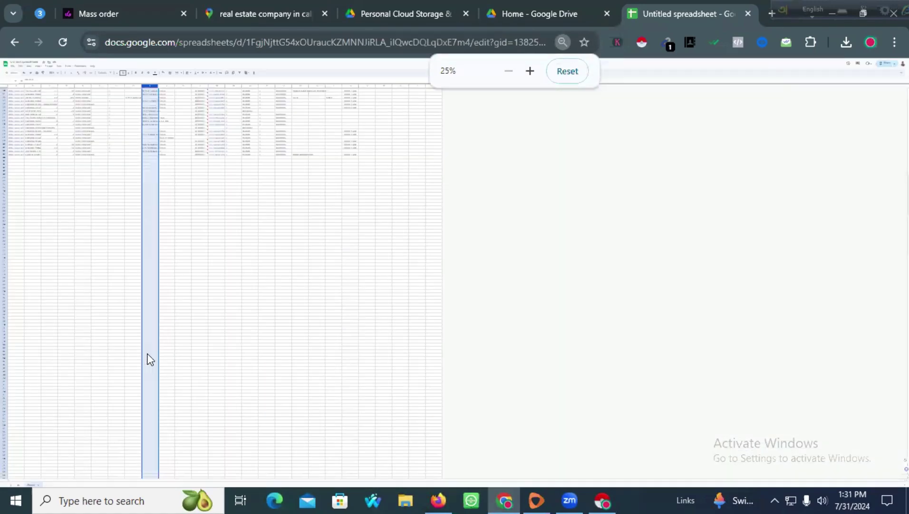
pyautogui.hotkey('ctrl', '+')
pyautogui.hotkey('ctrl', '+')
pyautogui.hotkey('ctrl', '+')
pyautogui.hotkey('ctrl', '+')
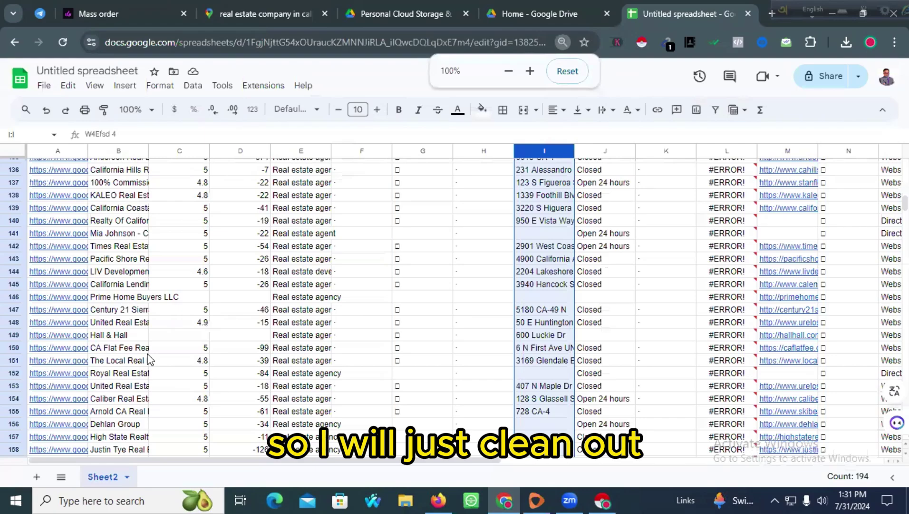
pyautogui.scroll(-1, 149, 360)
pyautogui.scroll(20, 149, 360)
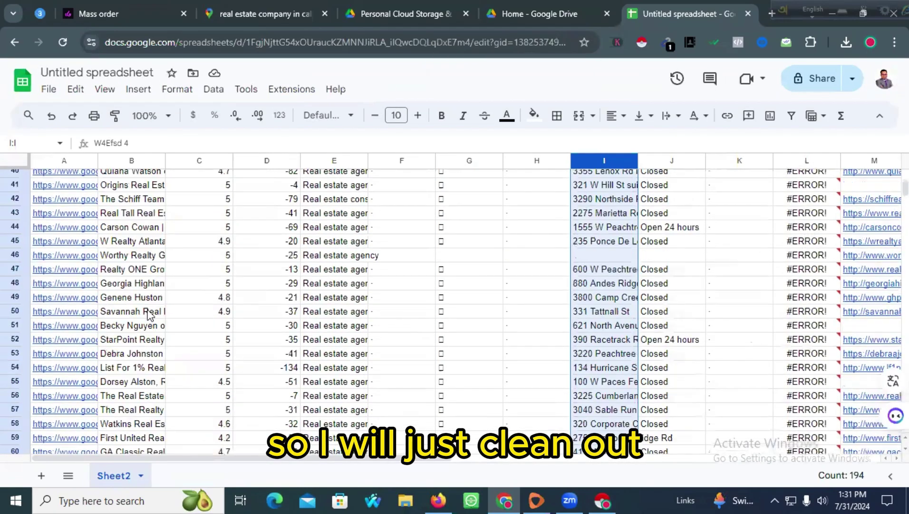
# Step: Delete rows 1 to 4, which hold the scraper's column codes and blank lines
pyautogui.scroll(10, 149, 314)
pyautogui.moveTo(22, 220); pyautogui.dragTo(10, 176)
pyautogui.rightClick(94, 193)
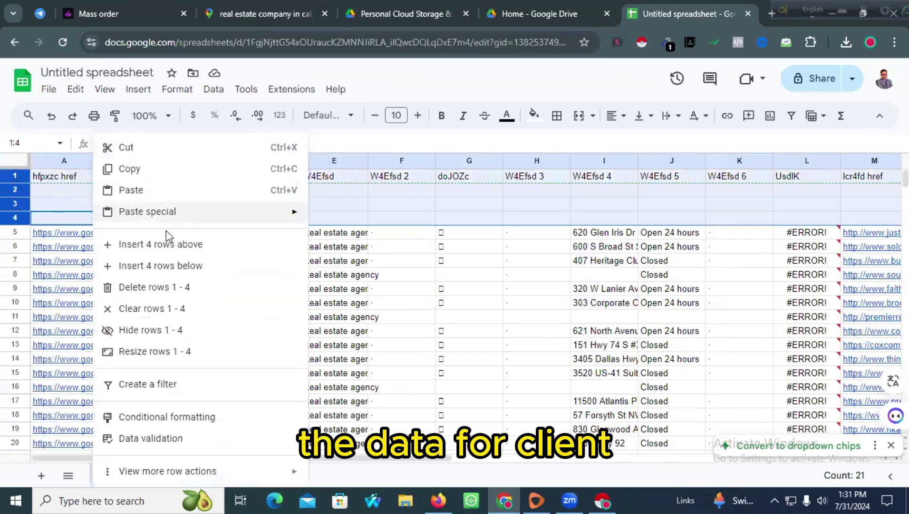
pyautogui.click(151, 286)
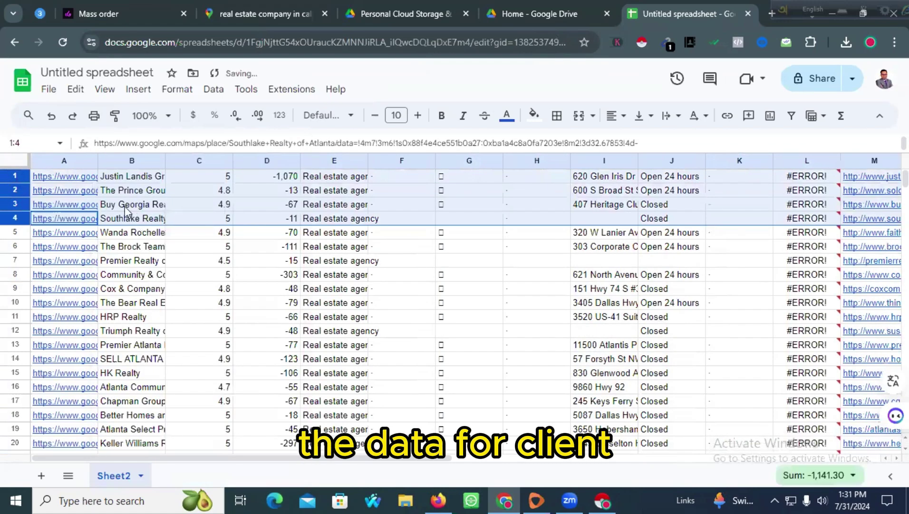
# Step: Insert a blank row above the first listing and enter "Company Name" as the header in B1
pyautogui.click(39, 204)
pyautogui.click(9, 177)
pyautogui.rightClick(3, 179)
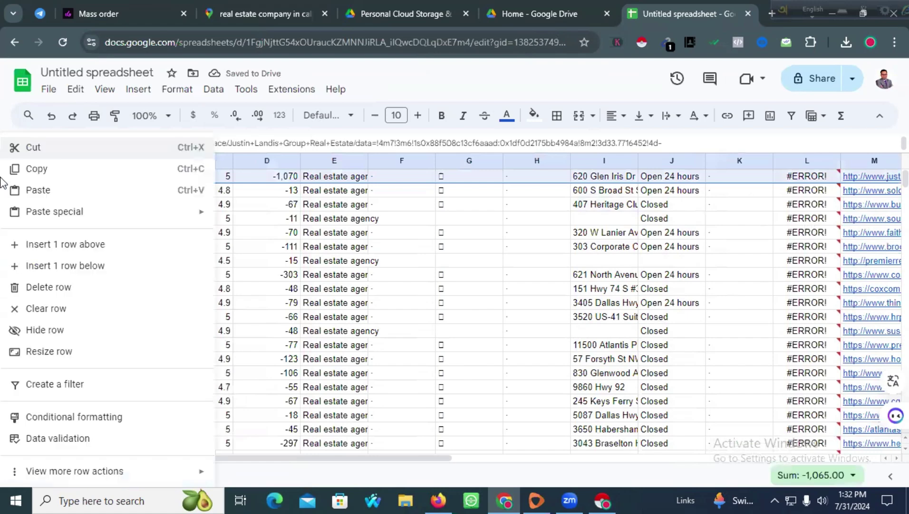
pyautogui.click(61, 245)
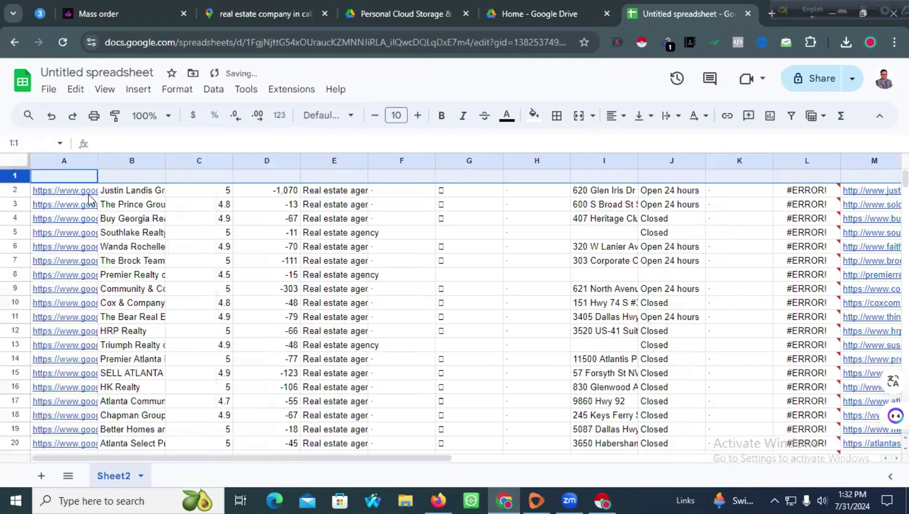
pyautogui.click(144, 175)
pyautogui.write('Company Name')
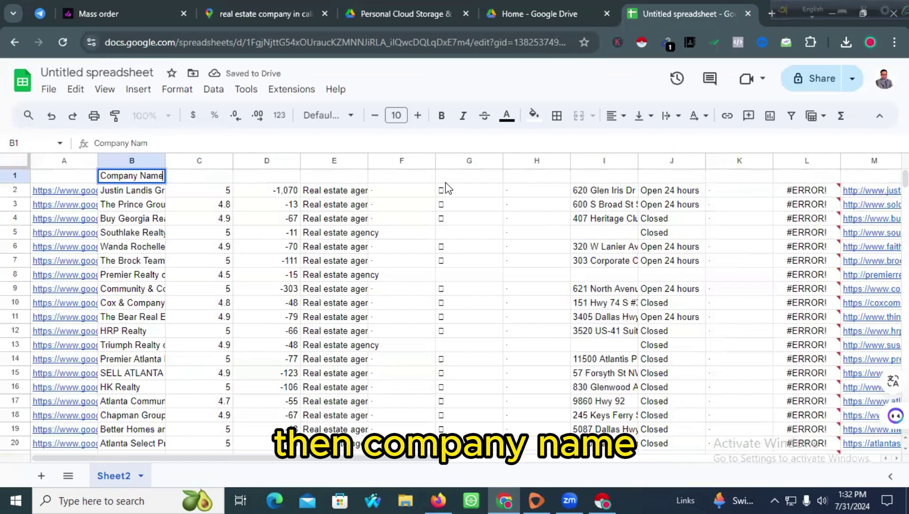
# Step: Delete the Google Maps link column A, and the rating and review-count columns that follow the company names
pyautogui.click(51, 160)
pyautogui.rightClick(51, 160)
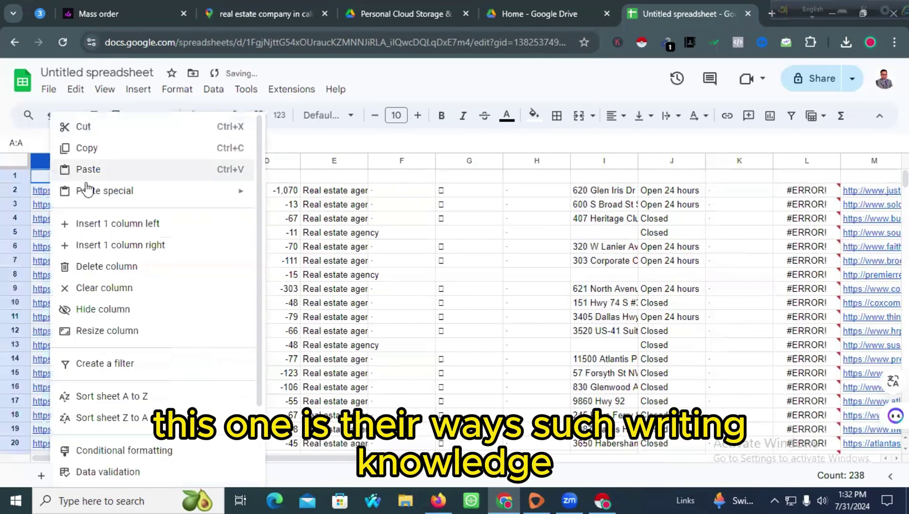
pyautogui.click(99, 272)
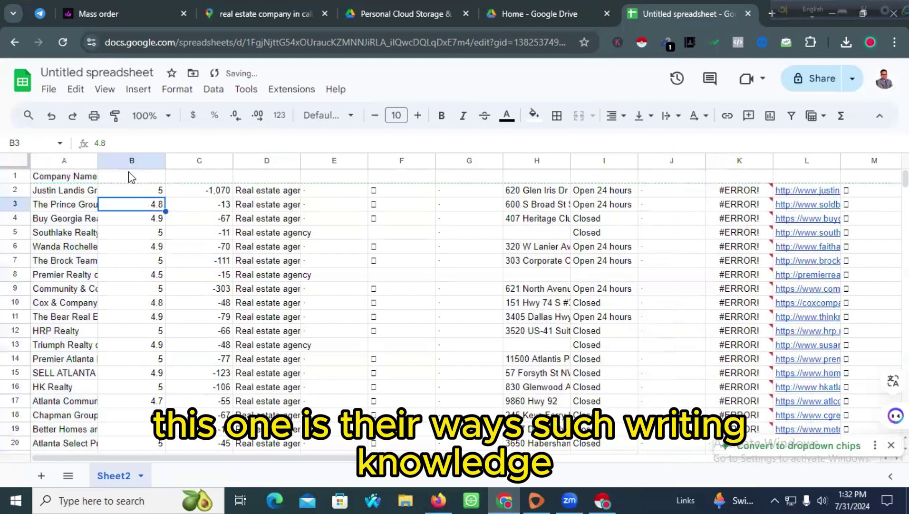
pyautogui.moveTo(126, 161); pyautogui.dragTo(179, 159)
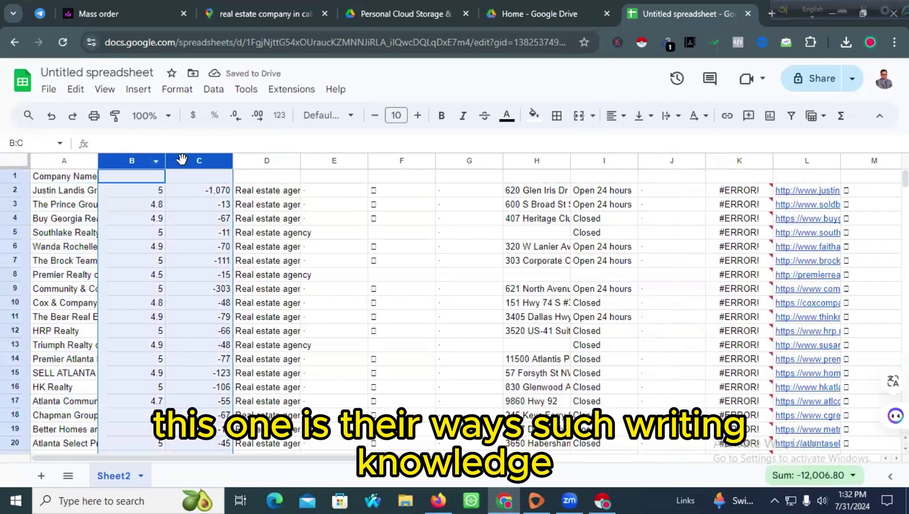
pyautogui.rightClick(179, 159)
pyautogui.click(233, 266)
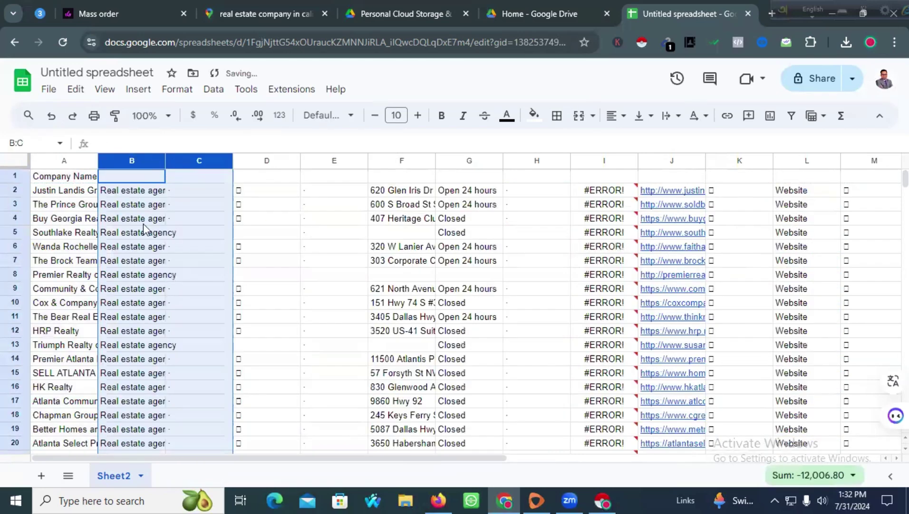
# Step: Enter "Category" in B1 as the header of the business type column
pyautogui.click(144, 222)
pyautogui.doubleClick(137, 176)
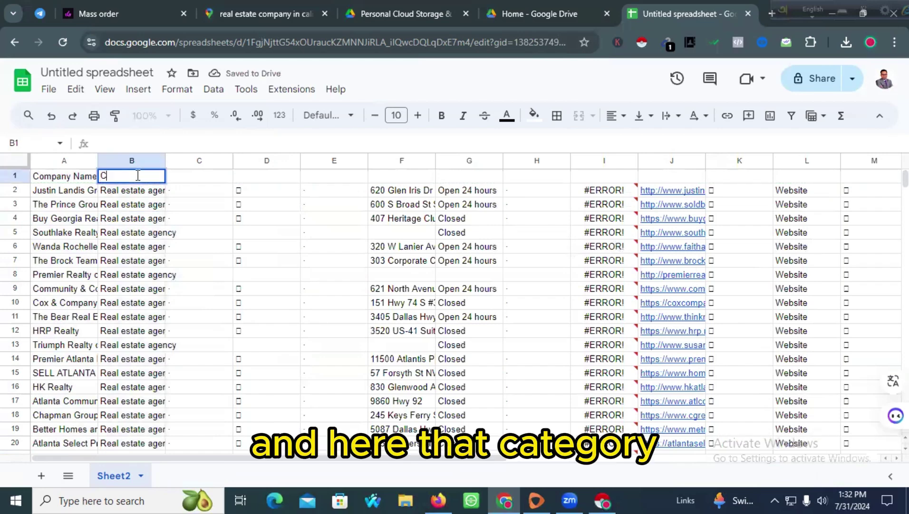
pyautogui.write('Category')
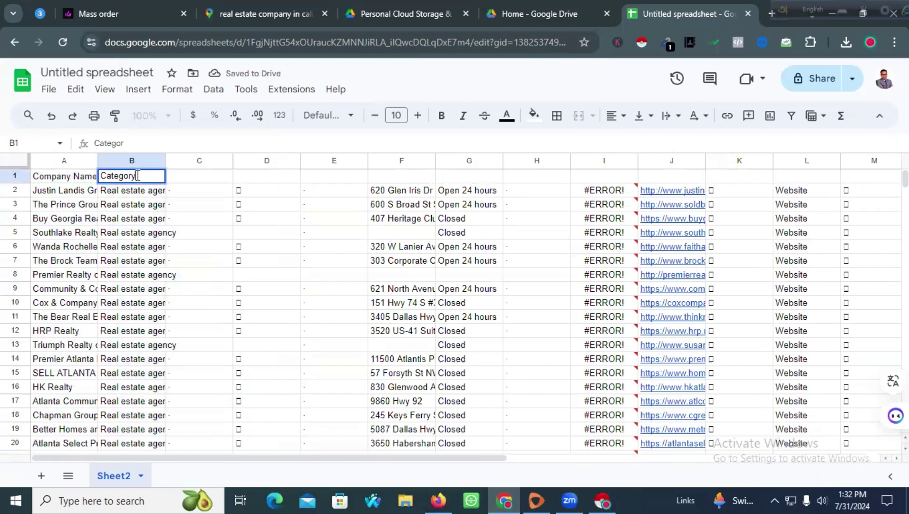
# Step: Delete the symbol and separator columns C to E between the category and the street address
pyautogui.click(200, 177)
pyautogui.moveTo(200, 161); pyautogui.dragTo(305, 161)
pyautogui.rightClick(307, 164)
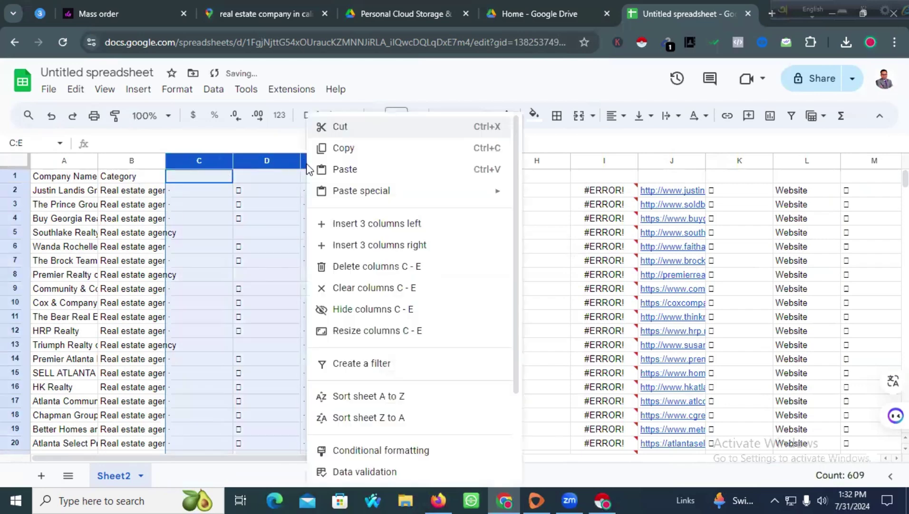
pyautogui.click(360, 266)
pyautogui.click(255, 221)
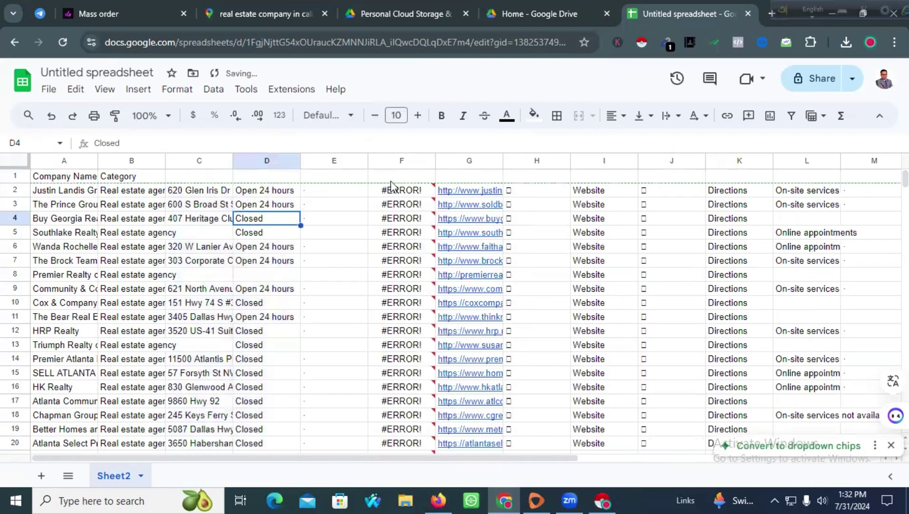
# Step: Delete columns H to M, located after the website links
pyautogui.moveTo(394, 189)
pyautogui.click(466, 161)
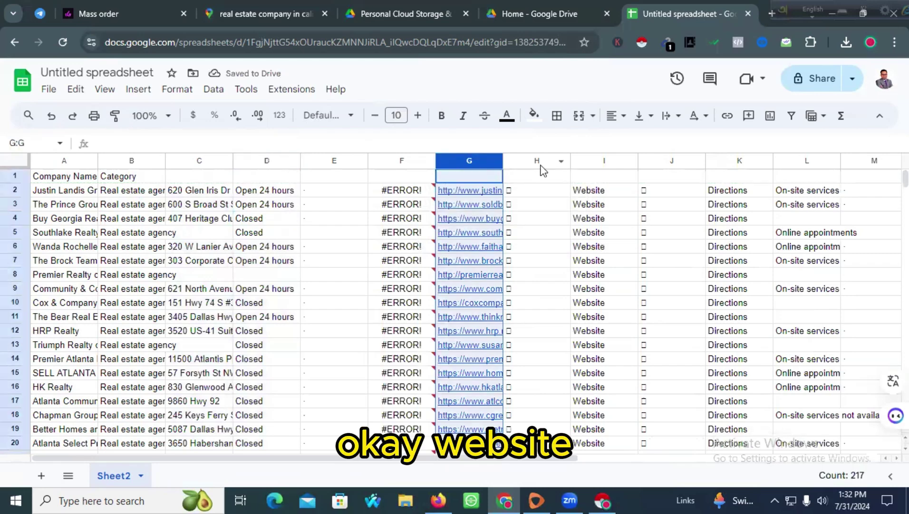
pyautogui.moveTo(525, 160); pyautogui.dragTo(843, 161)
pyautogui.rightClick(692, 182)
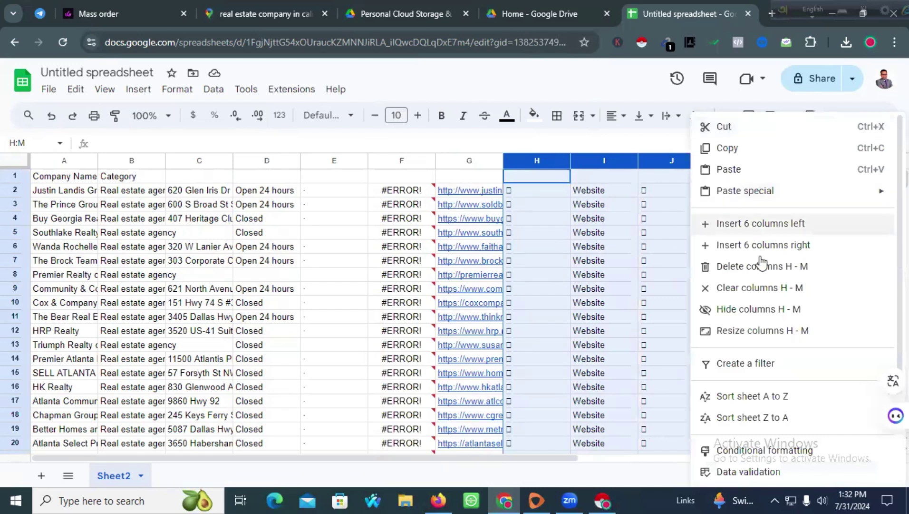
pyautogui.click(746, 275)
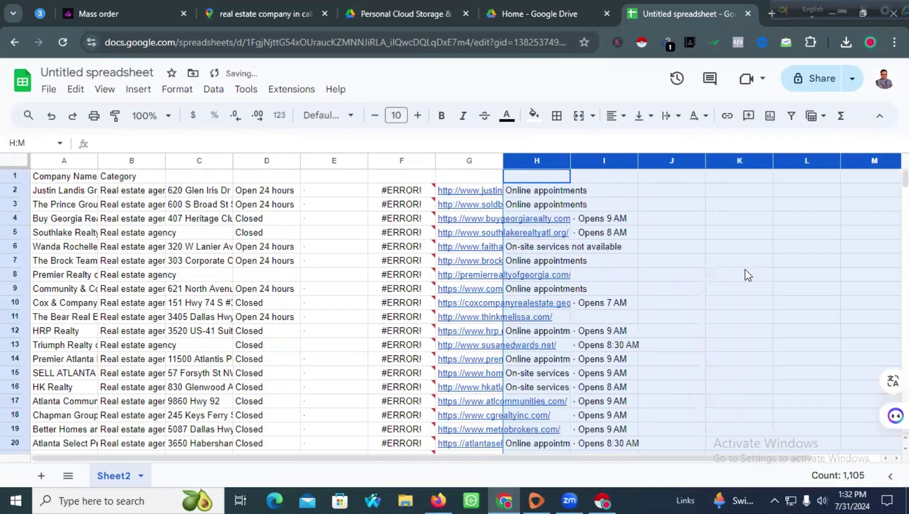
pyautogui.click(322, 248)
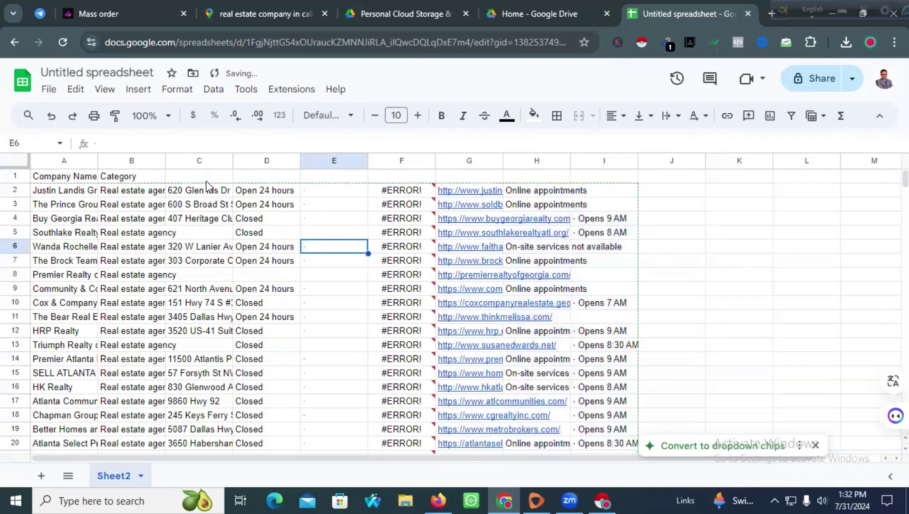
# Step: Enter "Phone Number" in F1 as the header of the column before the website links
pyautogui.click(393, 175)
pyautogui.write('P')
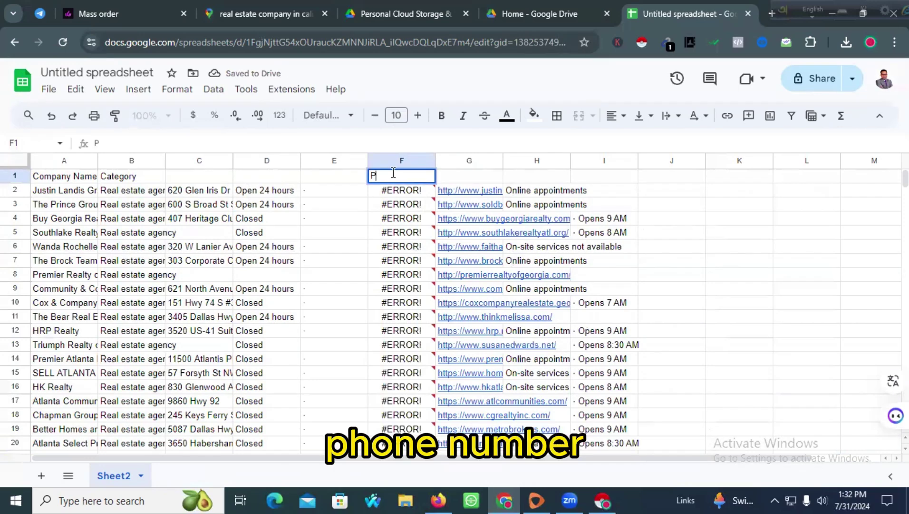
pyautogui.write('hone Number')
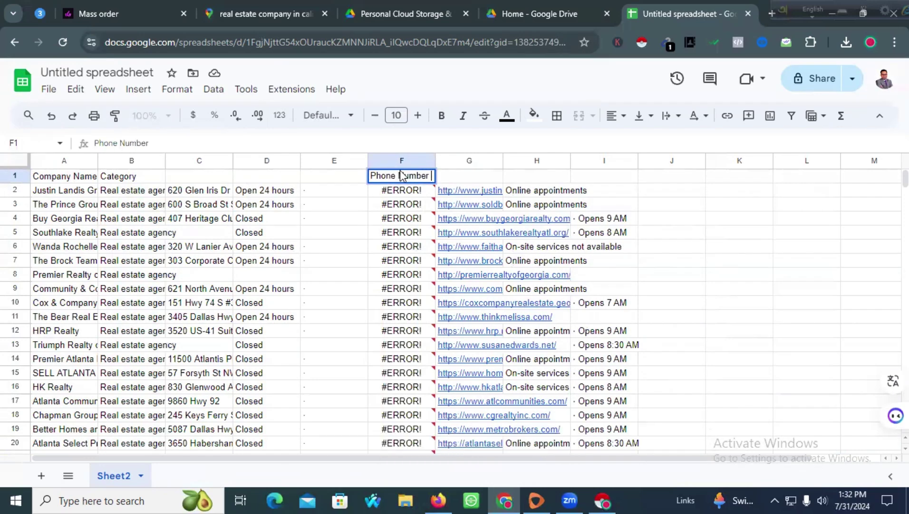
pyautogui.doubleClick(200, 178)
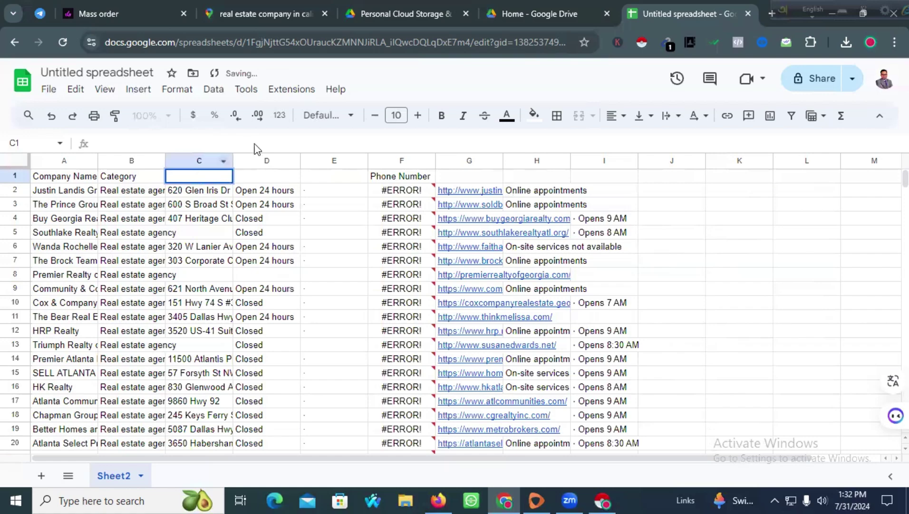
pyautogui.click(396, 16)
pyautogui.click(530, 13)
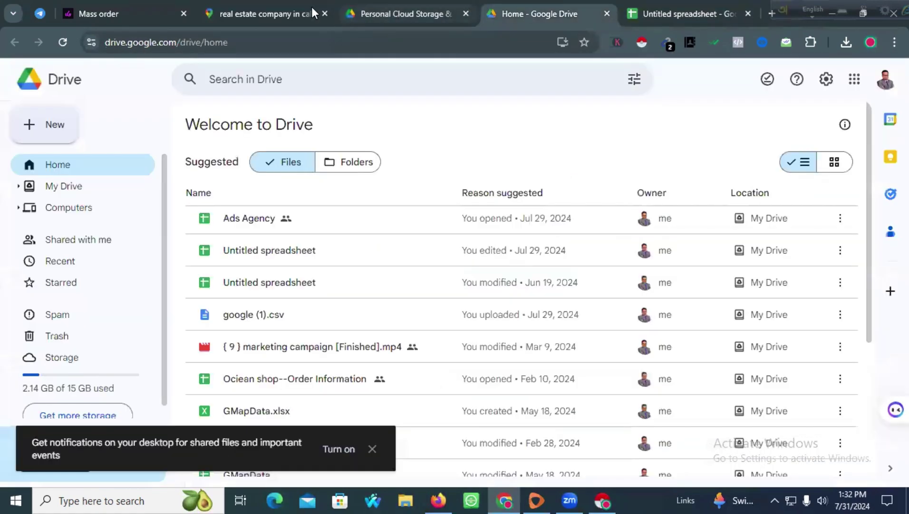
pyautogui.click(665, 14)
# Step: Delete columns D and E, holding the open or closed status and the separators
pyautogui.doubleClick(275, 177)
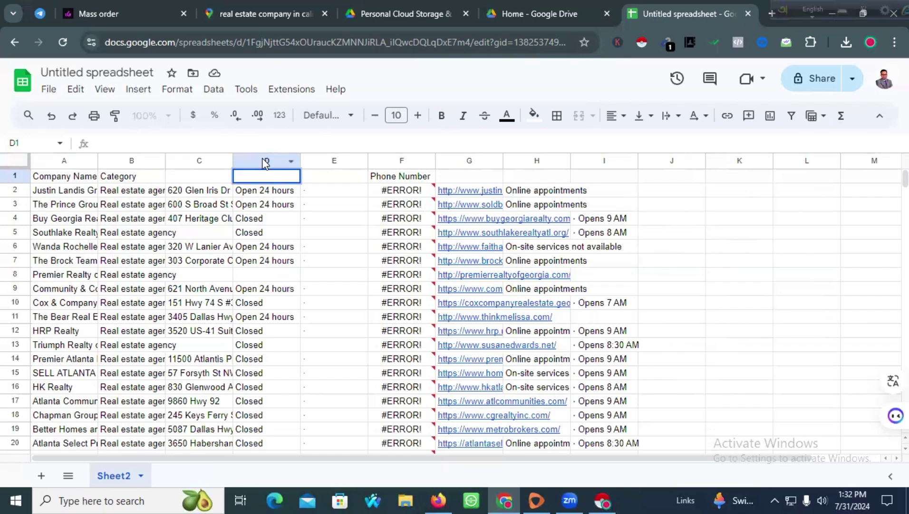
pyautogui.moveTo(266, 161); pyautogui.dragTo(316, 163)
pyautogui.rightClick(316, 163)
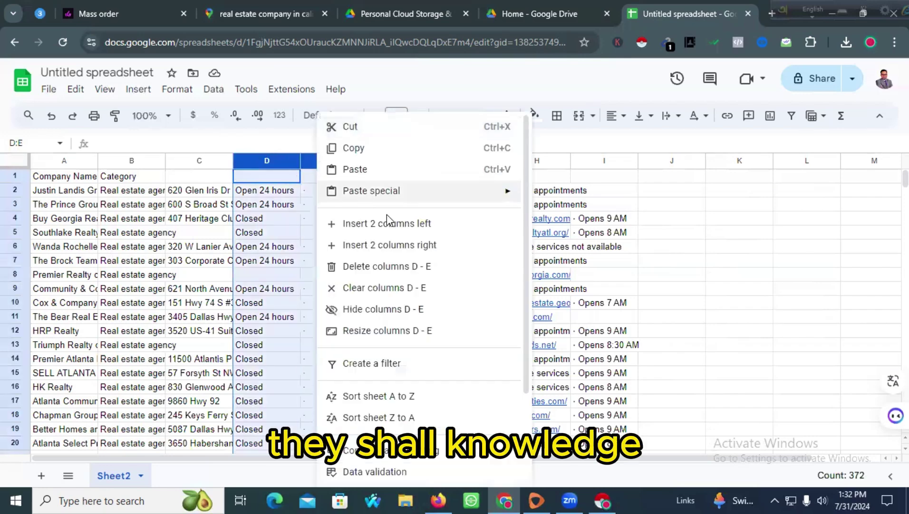
pyautogui.click(385, 266)
pyautogui.click(408, 193)
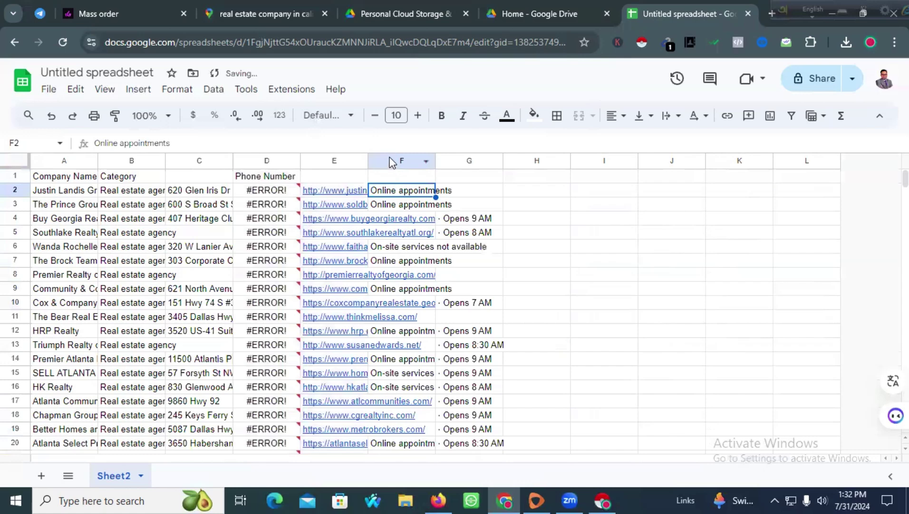
# Step: Delete columns F to H, containing the leftover appointment and opening-time text after the website links
pyautogui.moveTo(390, 162); pyautogui.dragTo(523, 161)
pyautogui.rightClick(439, 162)
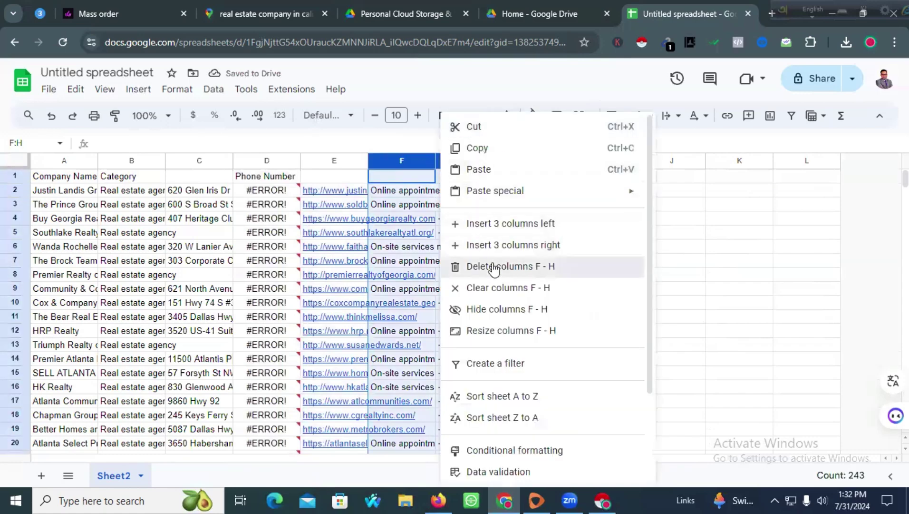
pyautogui.click(494, 266)
pyautogui.click(528, 208)
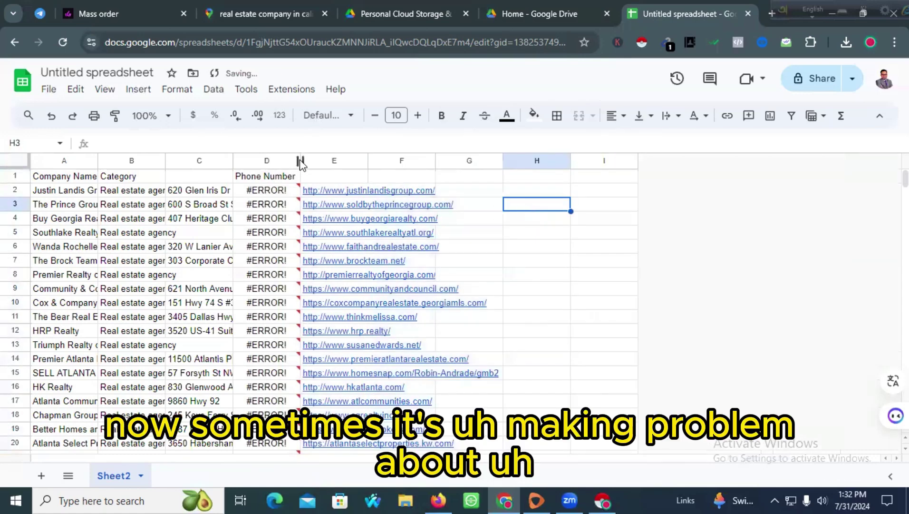
# Step: Widen the Phone Number column and inspect the formula behind the error in cell D2
pyautogui.moveTo(299, 162); pyautogui.dragTo(349, 159)
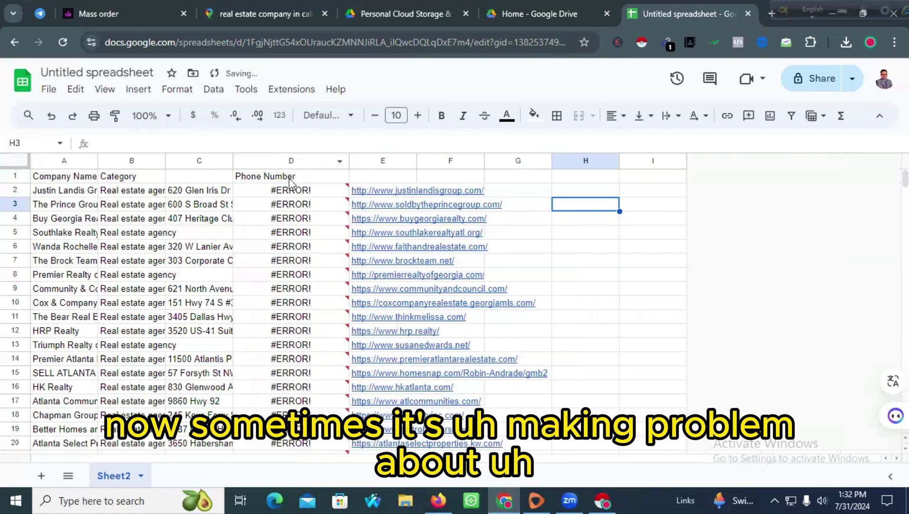
pyautogui.click(261, 192)
pyautogui.doubleClick(262, 197)
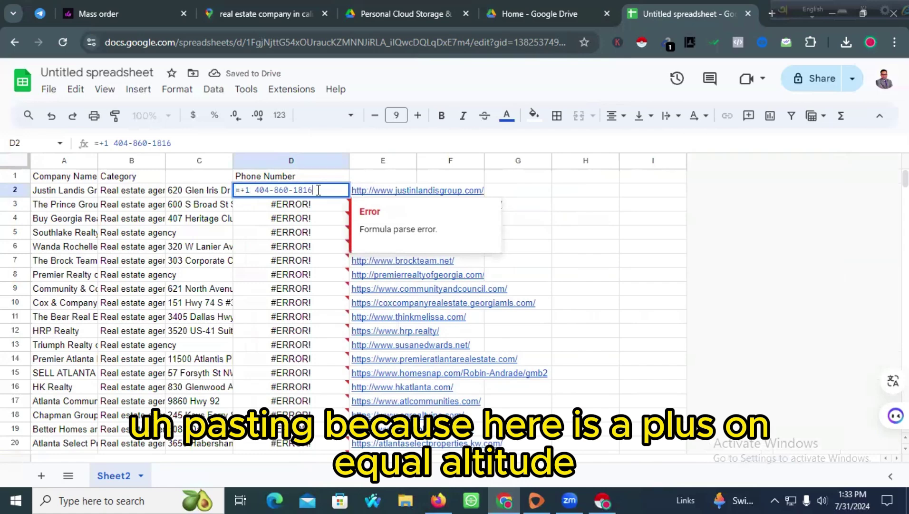
pyautogui.click(594, 189)
# Step: Copy the entire Phone Number column of the sheet
pyautogui.click(281, 162)
pyautogui.rightClick(286, 167)
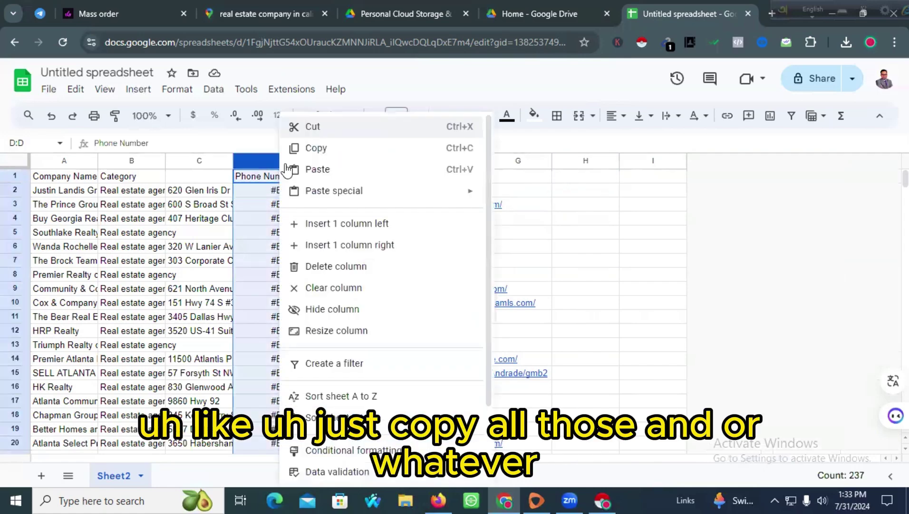
pyautogui.click(349, 148)
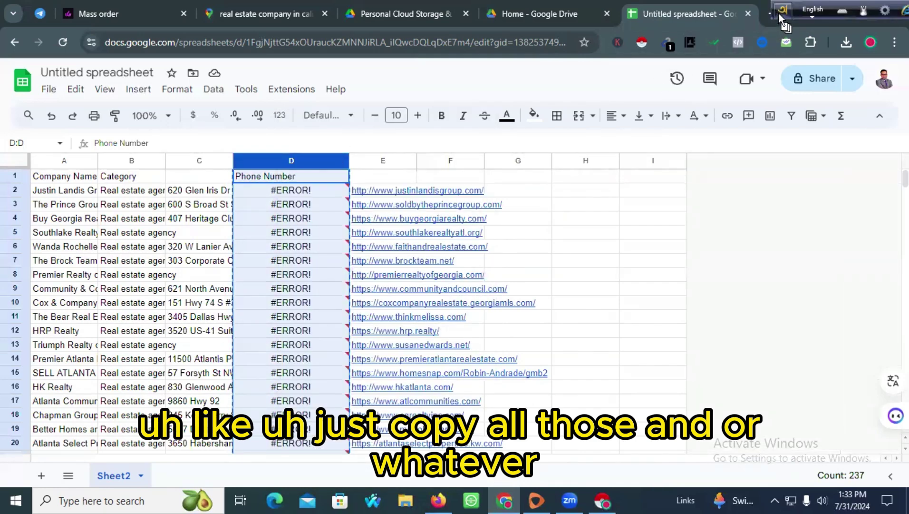
# Step: Switch to the Instant Data Scraper window of the Google Maps results and maximize it
pyautogui.moveTo(779, 12); pyautogui.dragTo(450, 12)
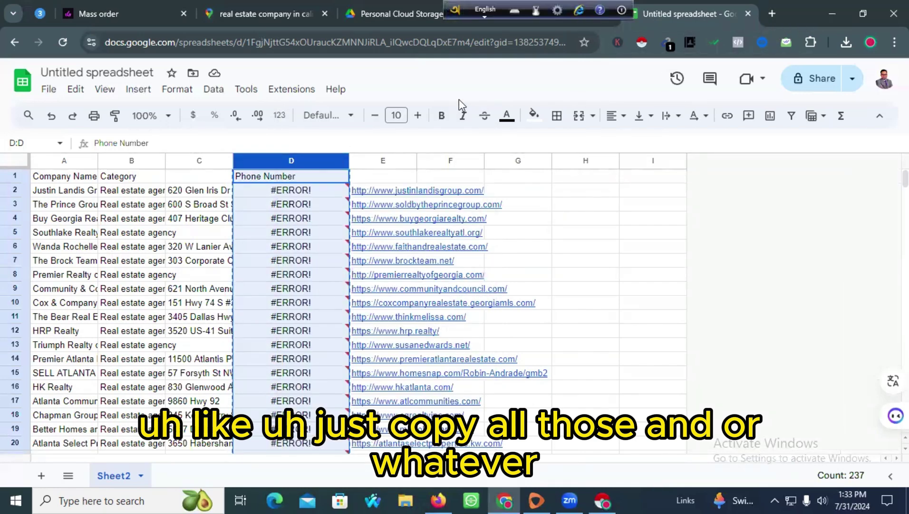
pyautogui.click(401, 14)
pyautogui.click(486, 9)
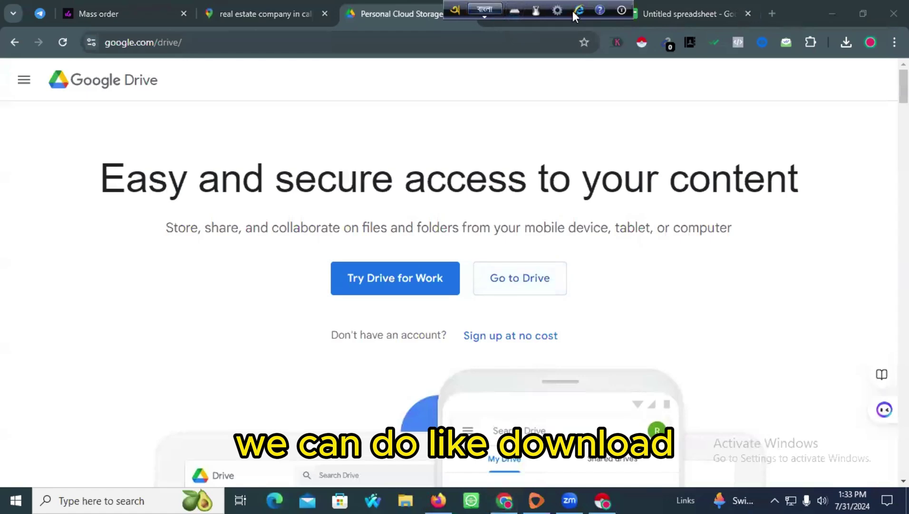
pyautogui.click(563, 9)
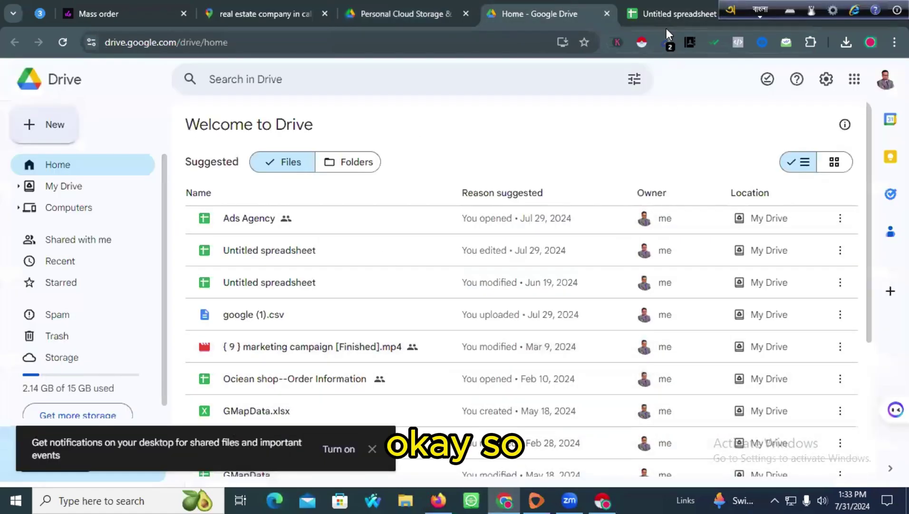
pyautogui.click(334, 11)
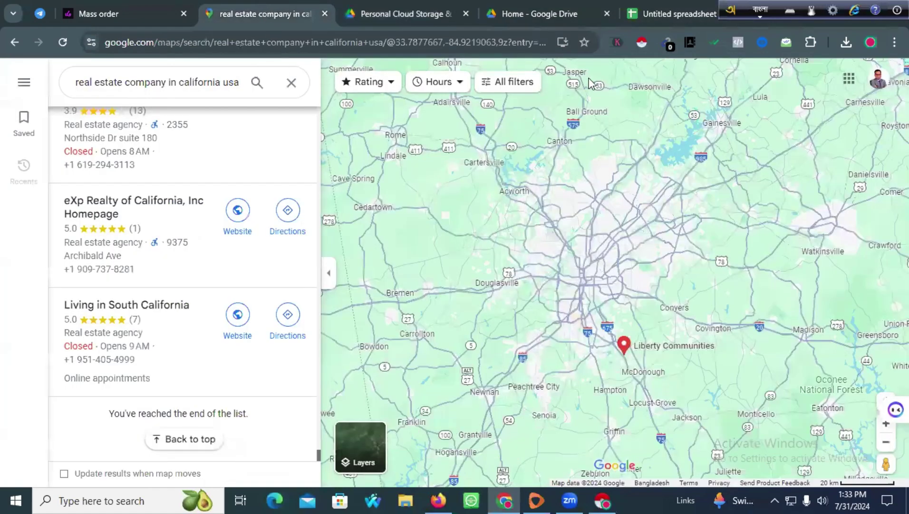
pyautogui.click(602, 501)
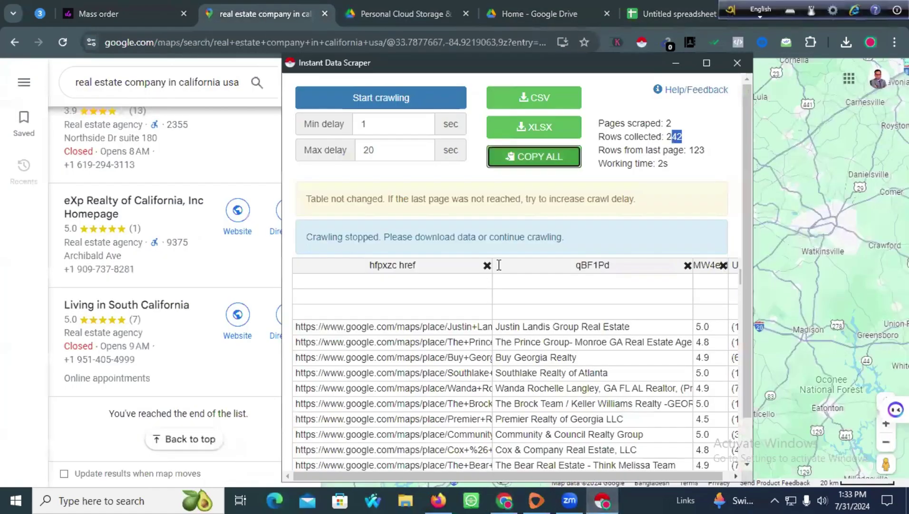
pyautogui.moveTo(478, 473); pyautogui.dragTo(610, 469)
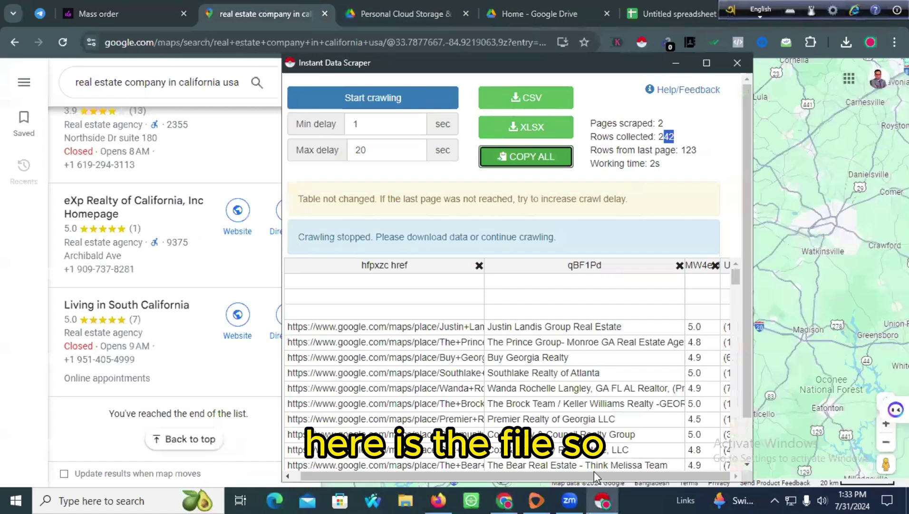
pyautogui.click(707, 63)
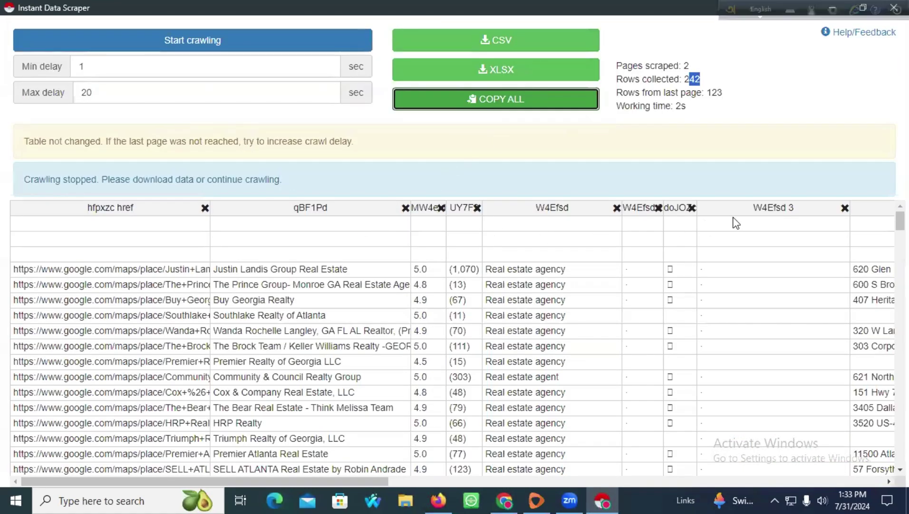
# Step: Download the scraped table as a CSV file and open google (2).csv in Excel
pyautogui.click(350, 482)
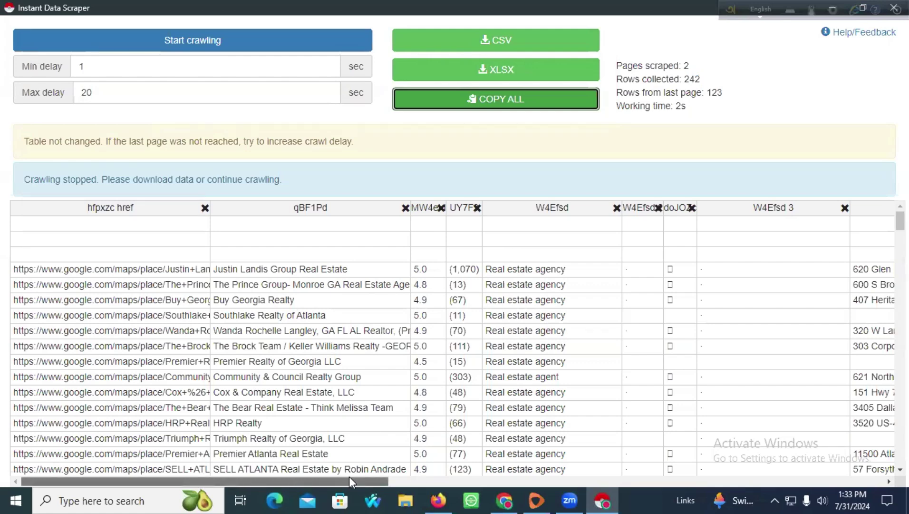
pyautogui.moveTo(349, 476); pyautogui.dragTo(637, 428)
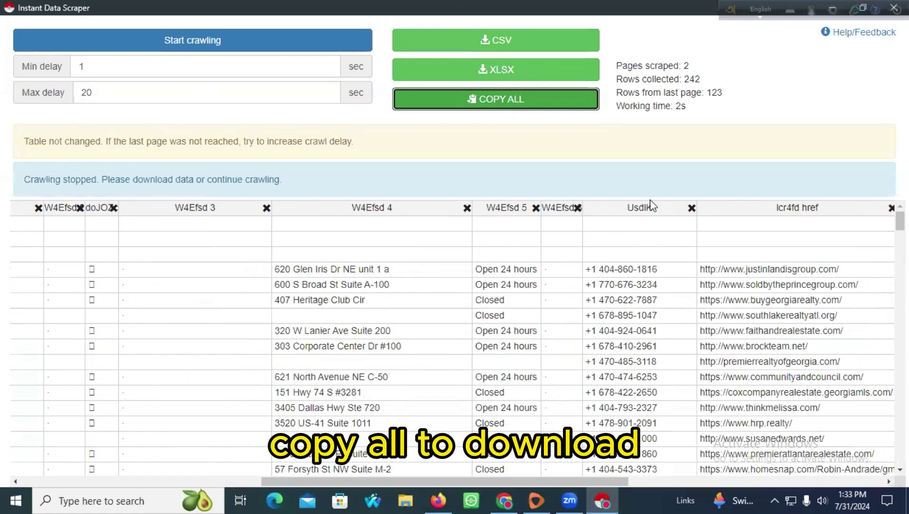
pyautogui.click(644, 205)
pyautogui.click(511, 37)
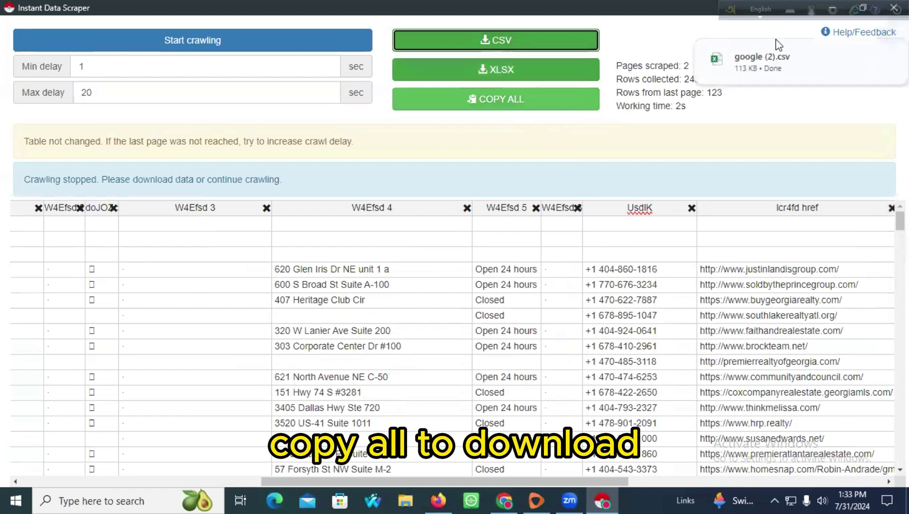
pyautogui.click(758, 69)
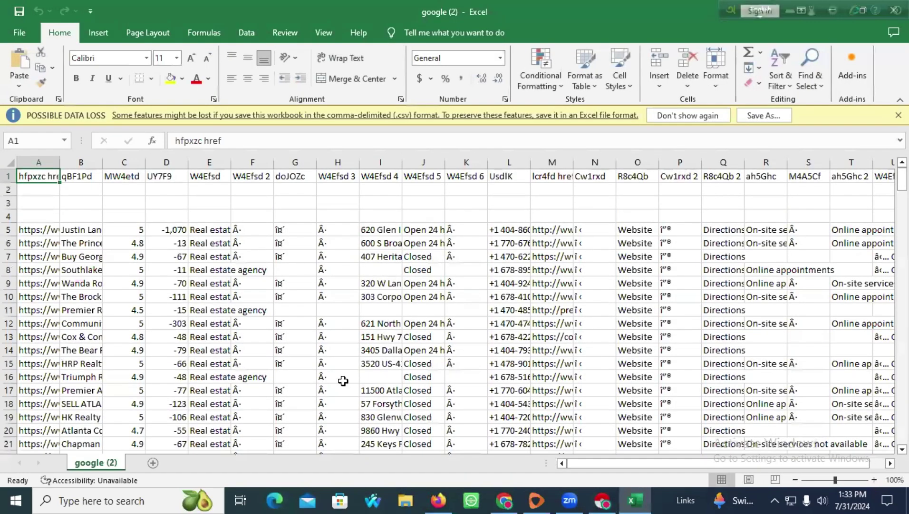
# Step: Delete rows 1 to 4 of the CSV, containing the scraper headers and the blank rows
pyautogui.moveTo(591, 461); pyautogui.dragTo(606, 461)
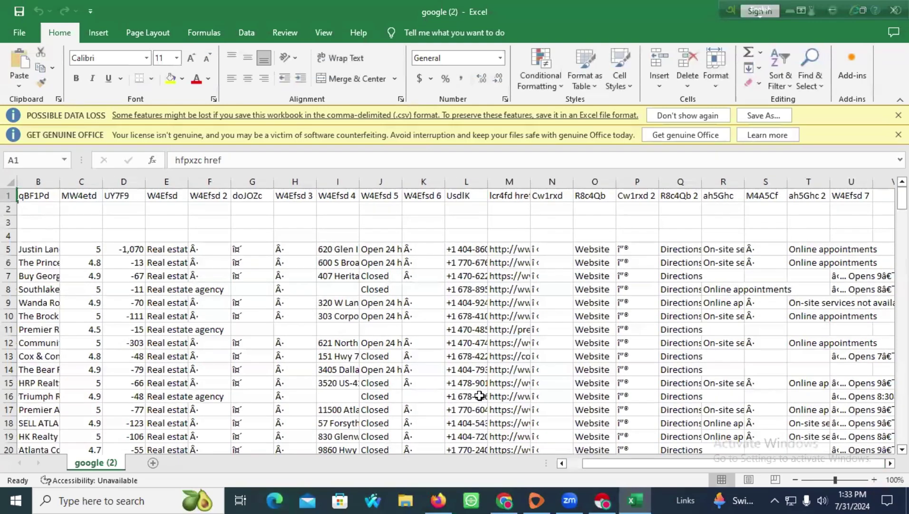
pyautogui.moveTo(11, 242); pyautogui.dragTo(8, 196)
pyautogui.click(109, 235)
pyautogui.rightClick(235, 204)
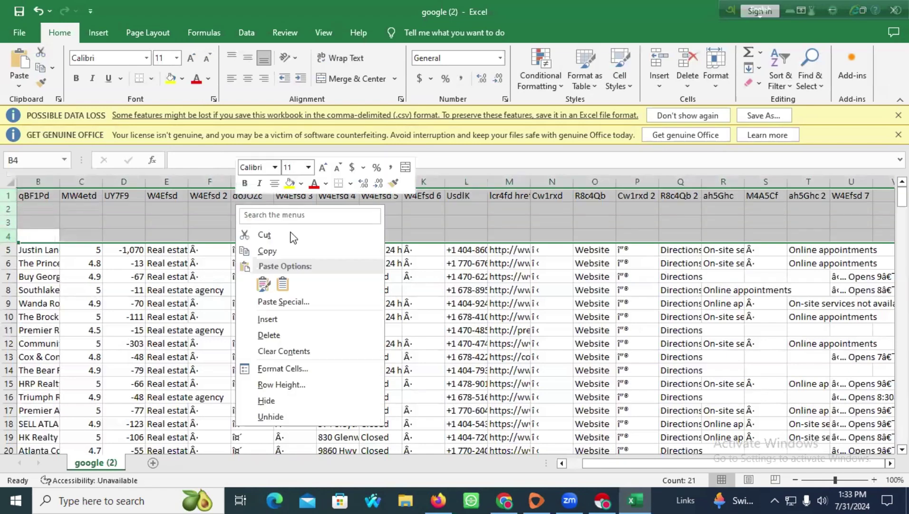
pyautogui.click(274, 335)
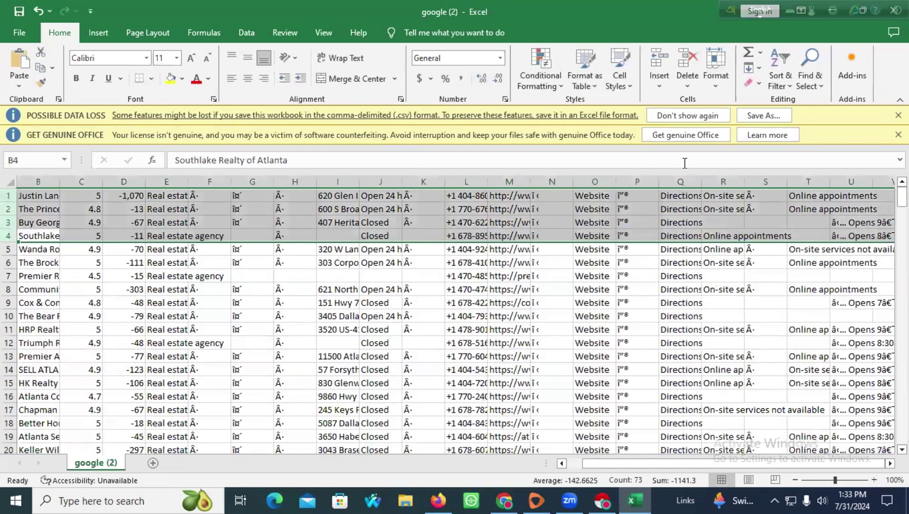
# Step: Dismiss both notification bars and copy column L with the phone numbers
pyautogui.click(898, 135)
pyautogui.click(898, 115)
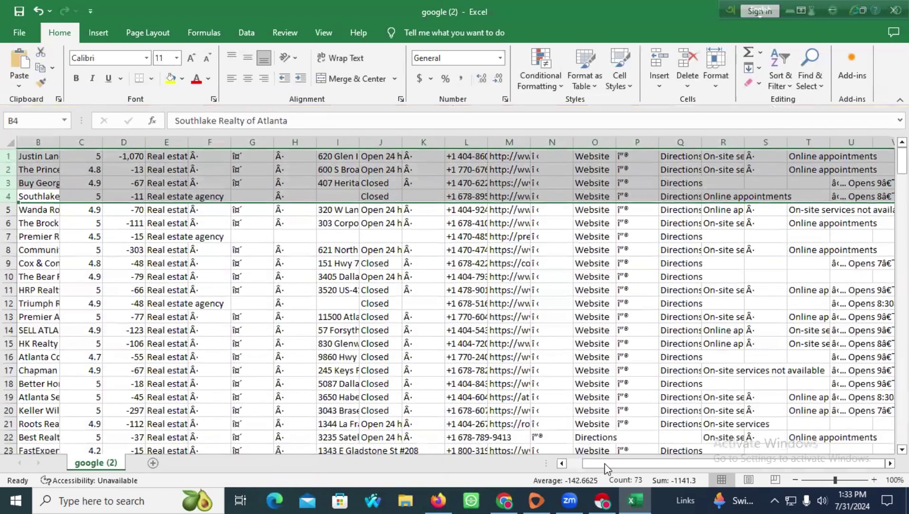
pyautogui.click(475, 142)
pyautogui.rightClick(475, 142)
pyautogui.click(509, 187)
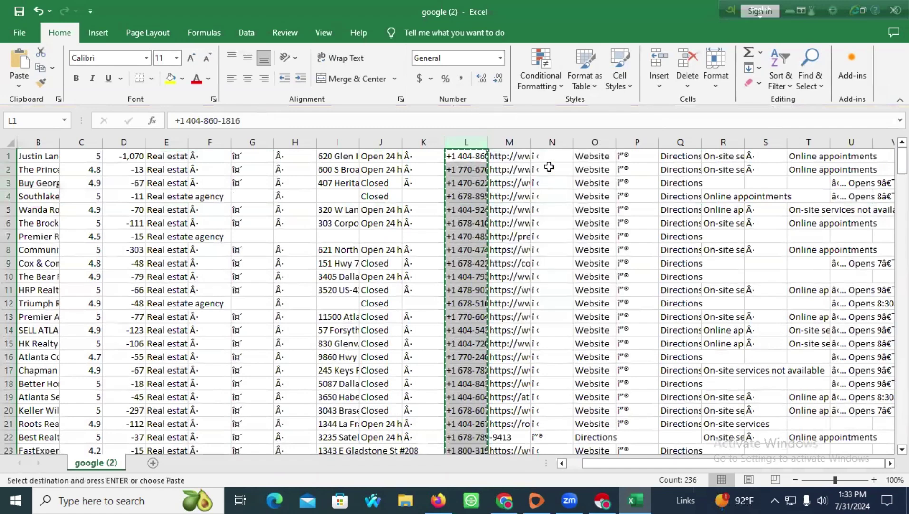
# Step: Switch back to the Untitled spreadsheet in Google Sheets and select cell D2 under the phone number header
pyautogui.click(829, 11)
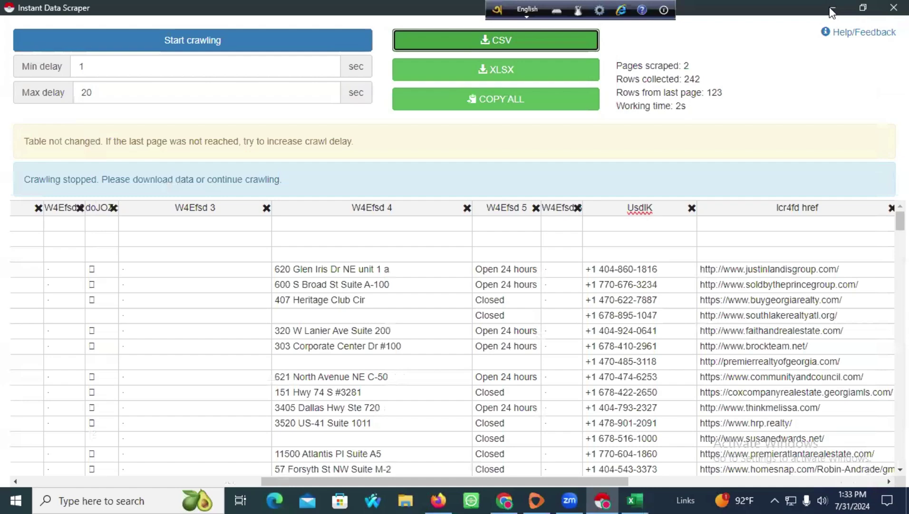
pyautogui.click(831, 9)
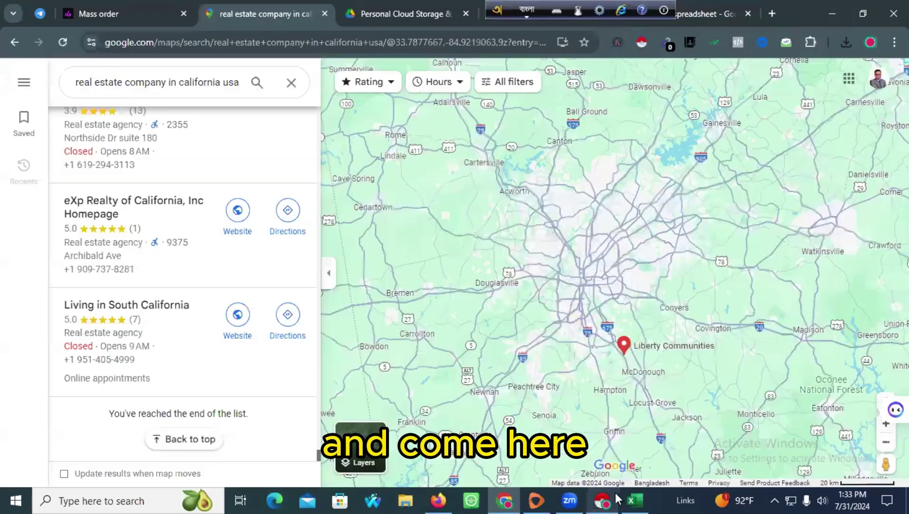
pyautogui.click(395, 4)
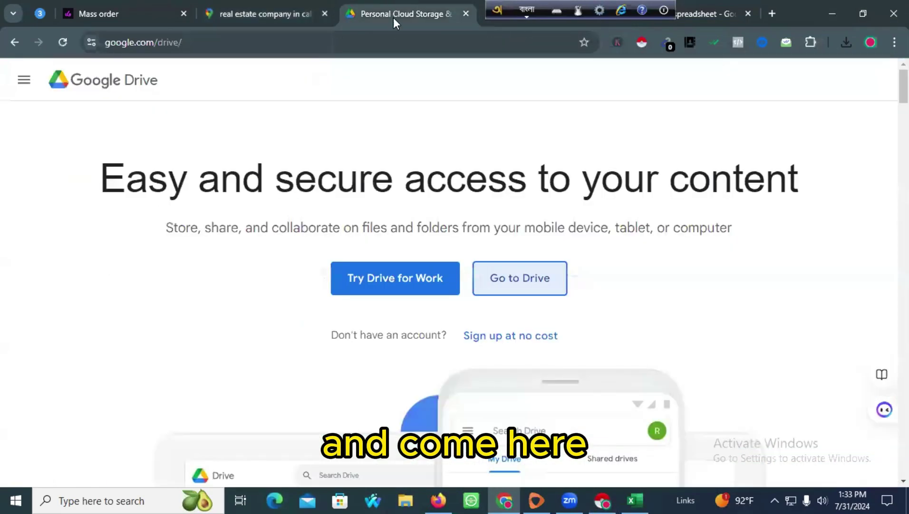
pyautogui.click(310, 6)
pyautogui.click(731, 10)
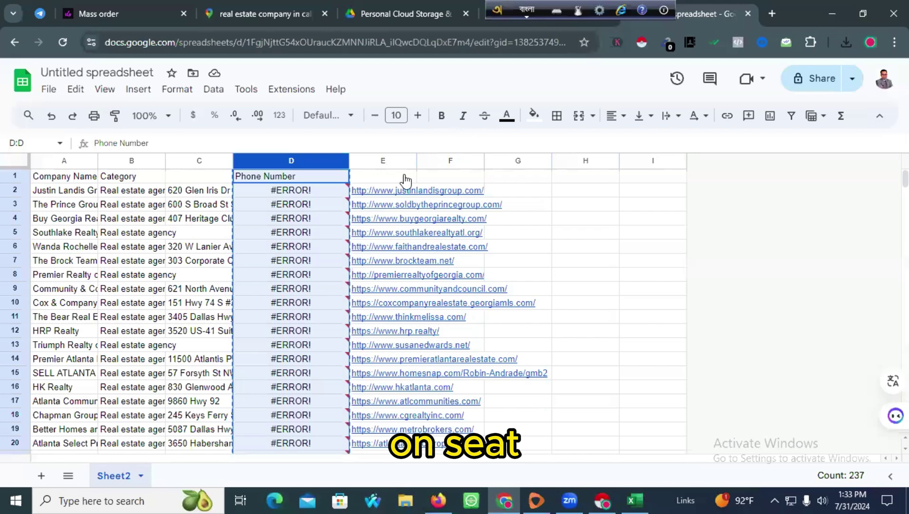
pyautogui.click(293, 192)
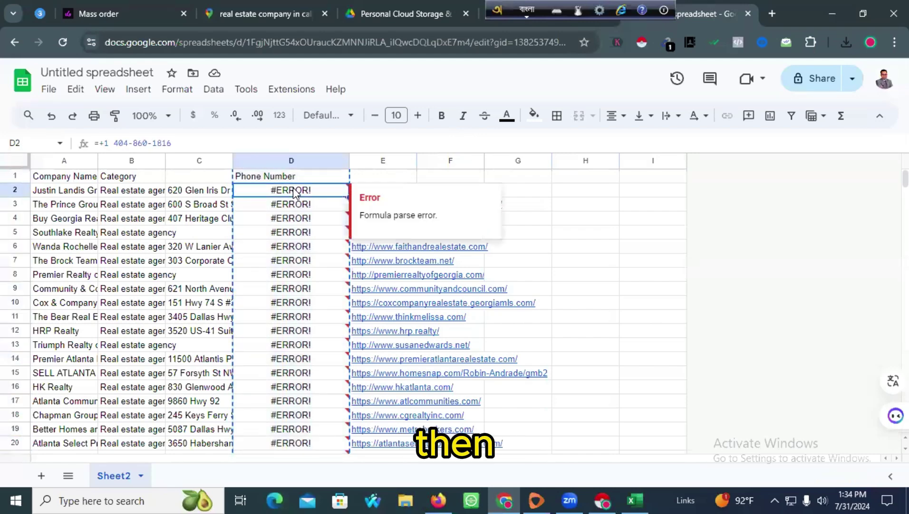
# Step: Delete header row 1 of the sheet
pyautogui.click(15, 176)
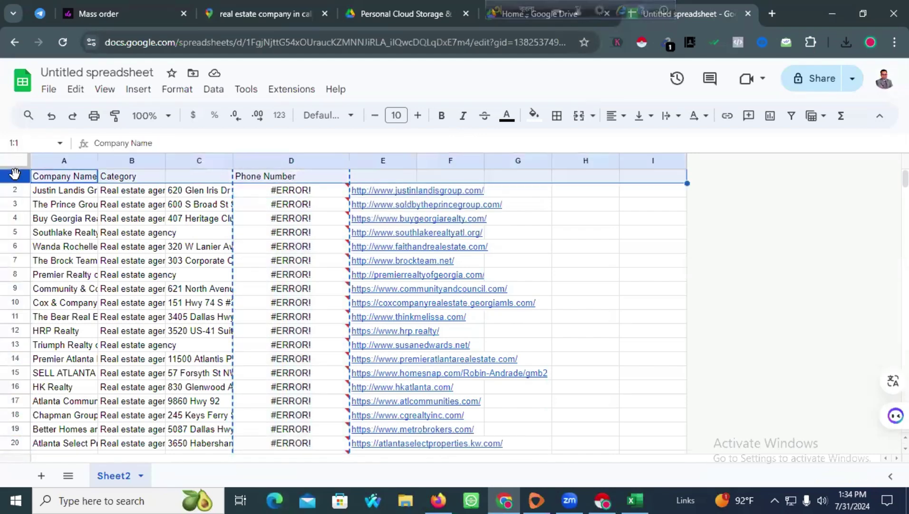
pyautogui.rightClick(15, 176)
pyautogui.click(63, 287)
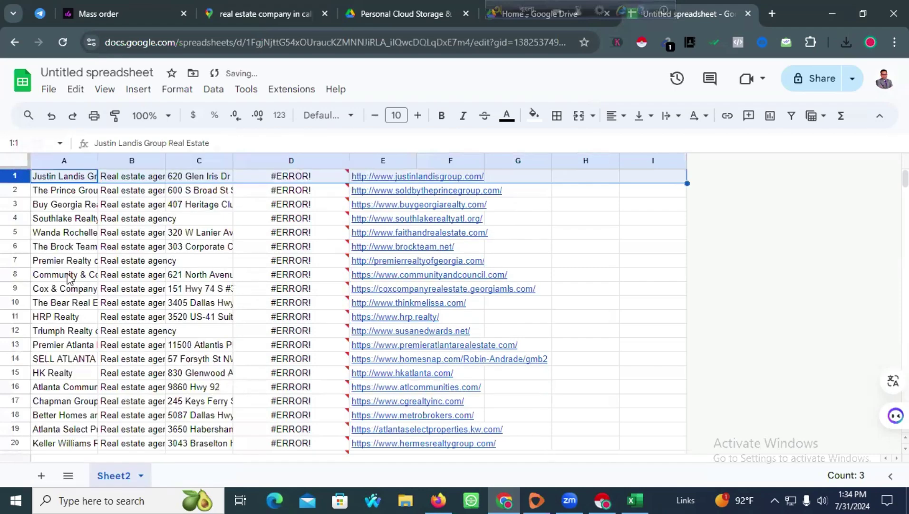
# Step: Paste the phone numbers copied from Excel over column D, starting in row 1
pyautogui.click(276, 159)
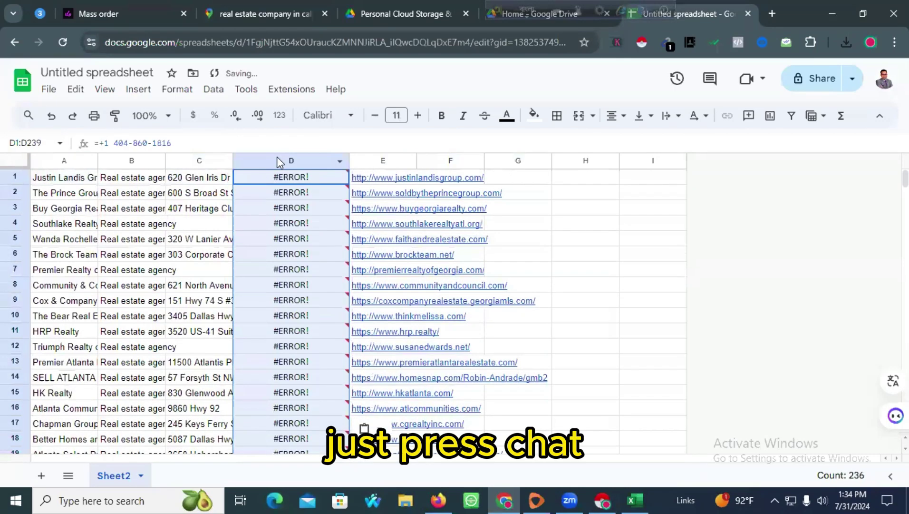
pyautogui.click(304, 239)
pyautogui.click(294, 161)
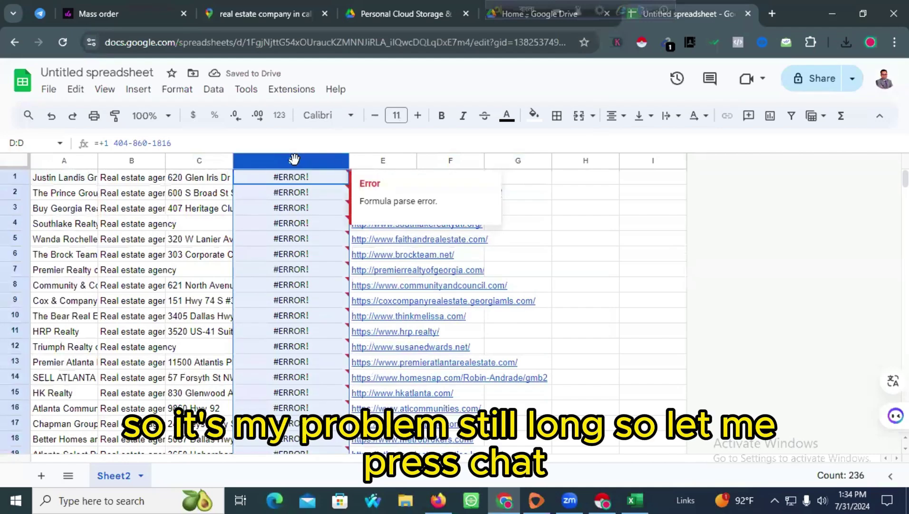
pyautogui.rightClick(294, 162)
pyautogui.click(274, 211)
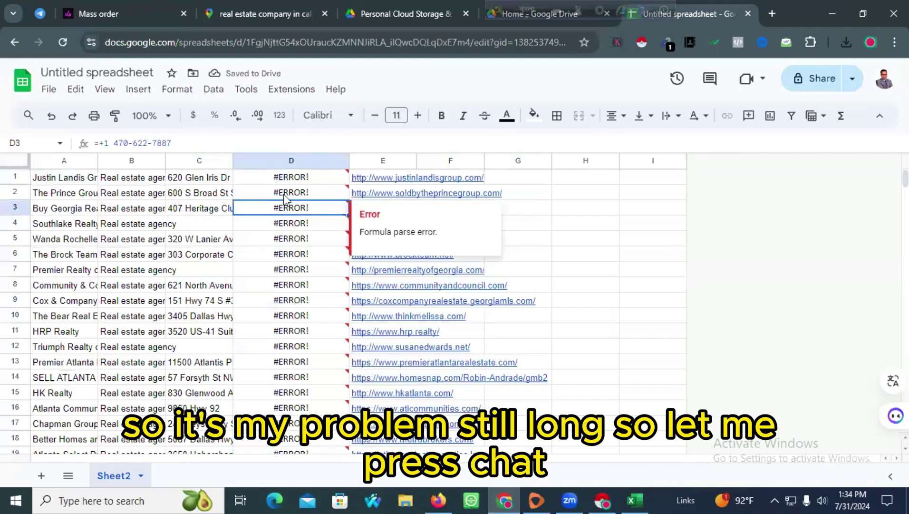
# Step: Paste the copied phone numbers again into the empty column H, starting at H1
pyautogui.click(581, 178)
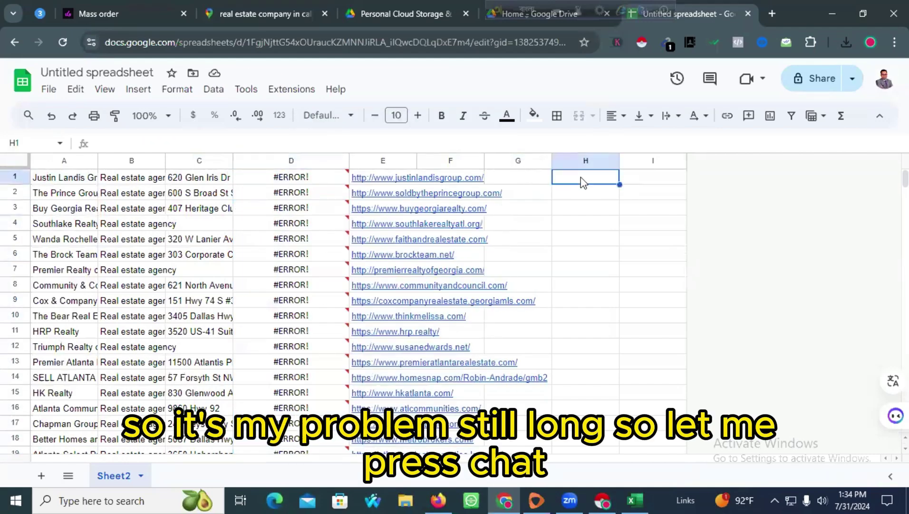
pyautogui.hotkey('ctrl', 'v')
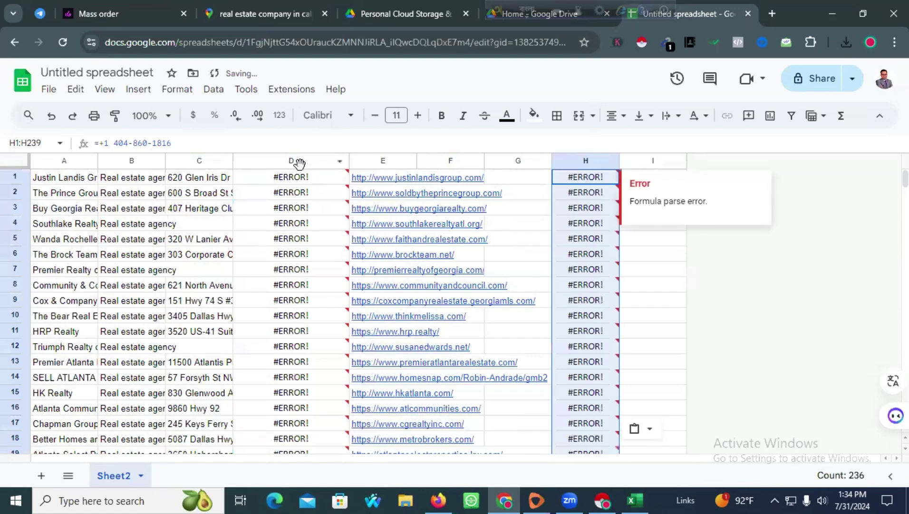
pyautogui.click(297, 161)
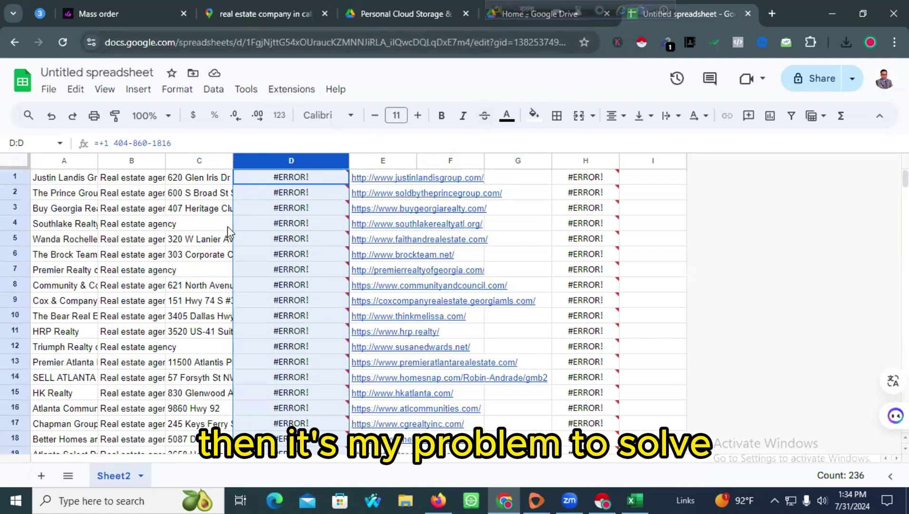
pyautogui.click(15, 162)
pyautogui.rightClick(16, 164)
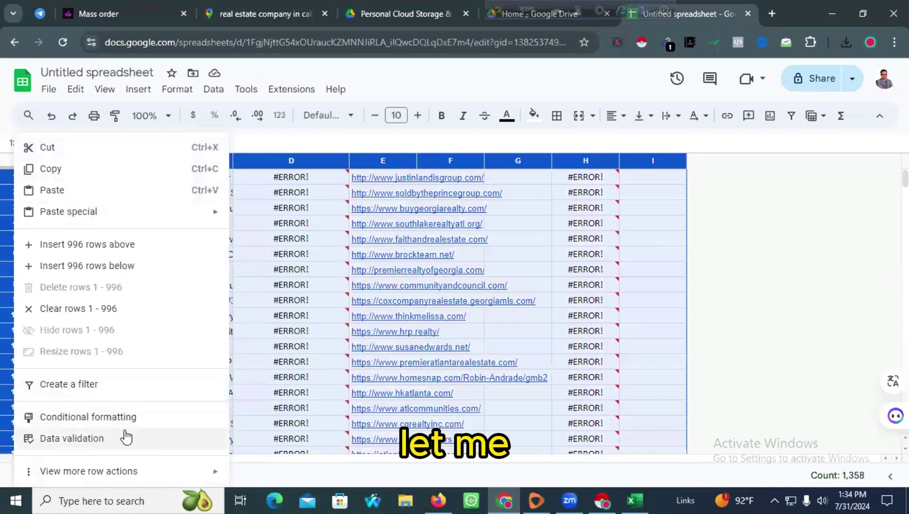
pyautogui.click(463, 285)
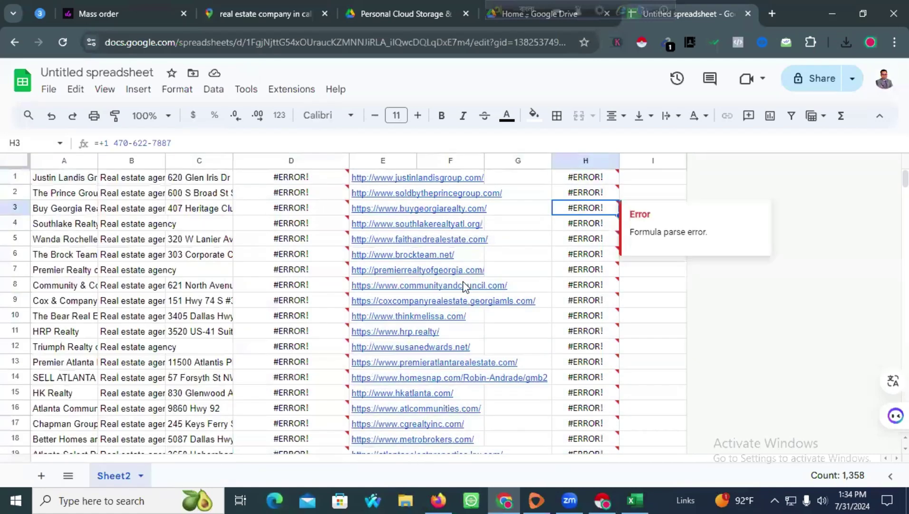
pyautogui.rightClick(130, 475)
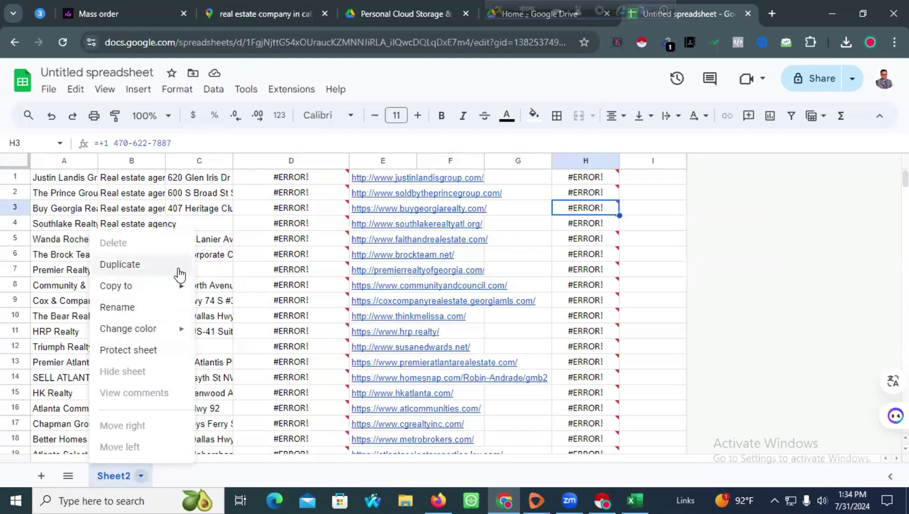
pyautogui.click(318, 240)
pyautogui.click(7, 162)
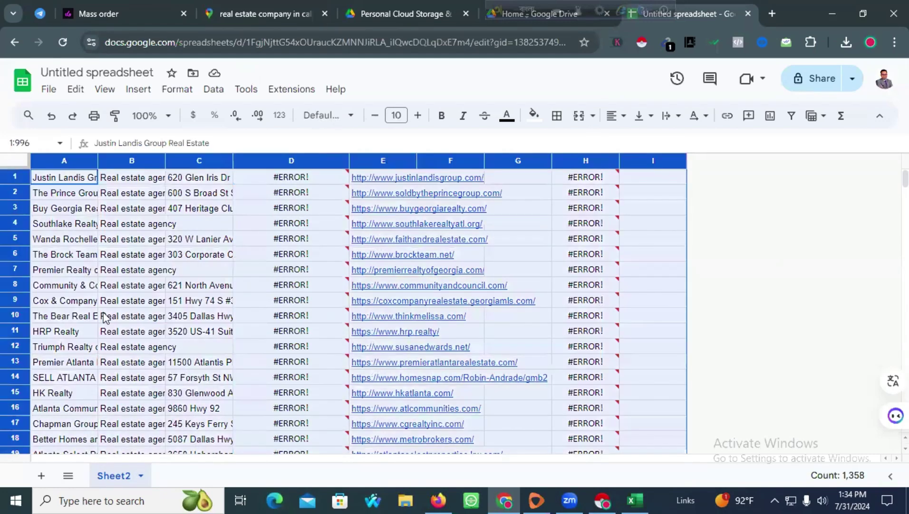
pyautogui.rightClick(102, 476)
pyautogui.click(515, 298)
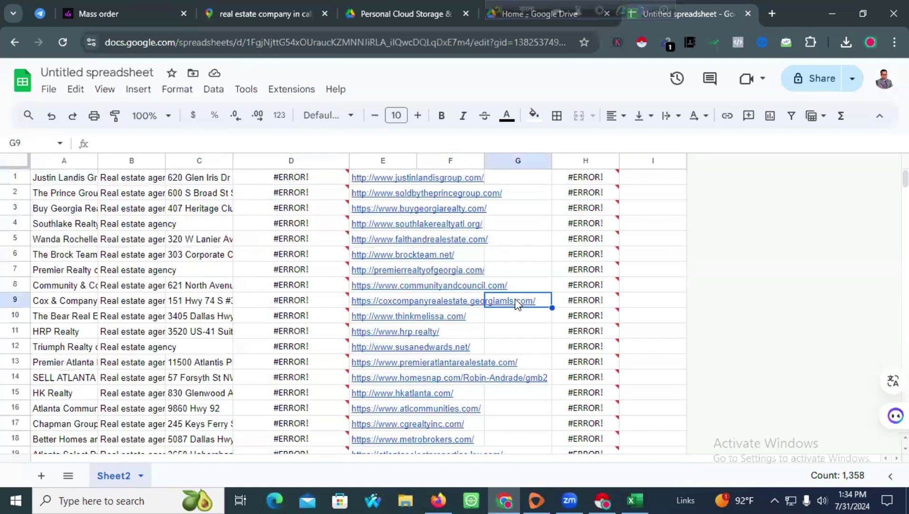
# Step: Add a new blank sheet and upload google (2).csv from the Downloads folder for import
pyautogui.click(42, 475)
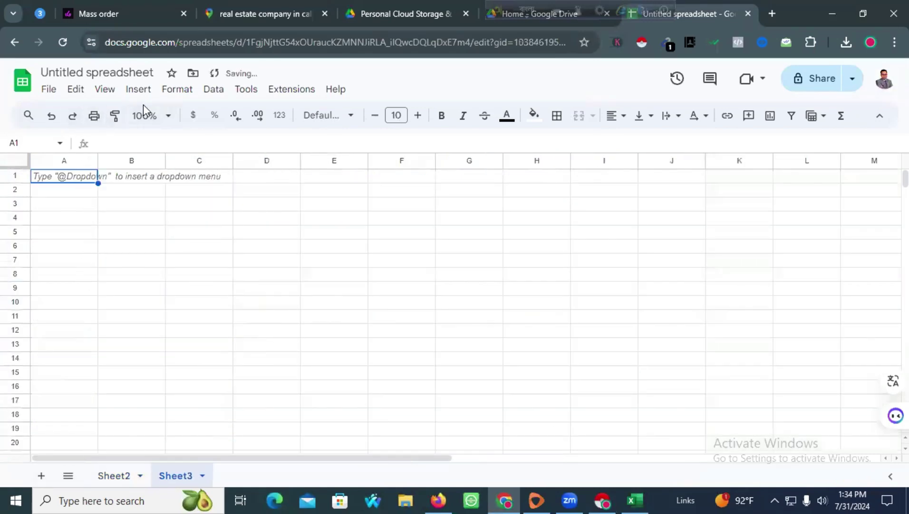
pyautogui.click(49, 89)
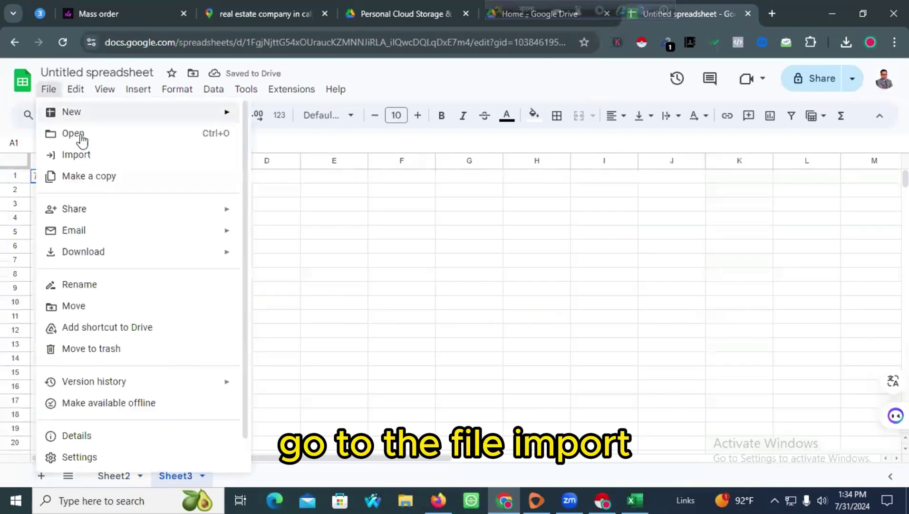
pyautogui.click(102, 152)
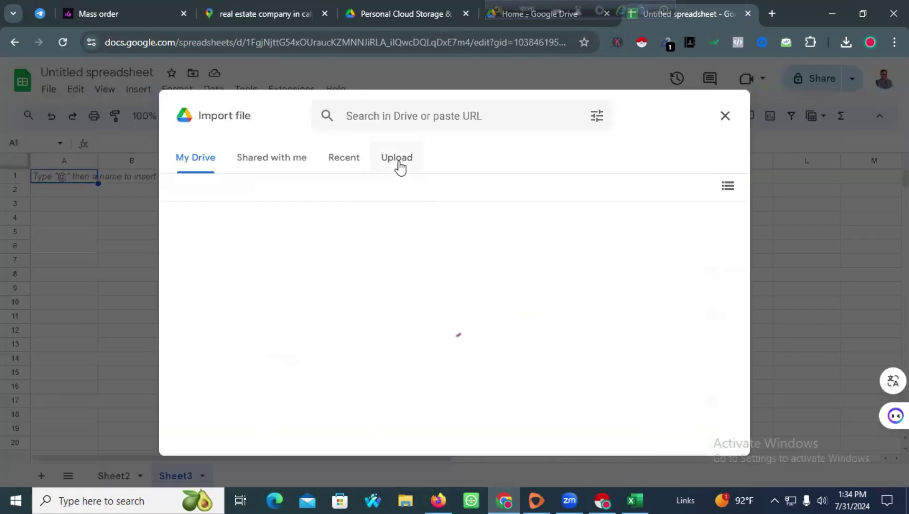
pyautogui.click(397, 162)
pyautogui.click(448, 362)
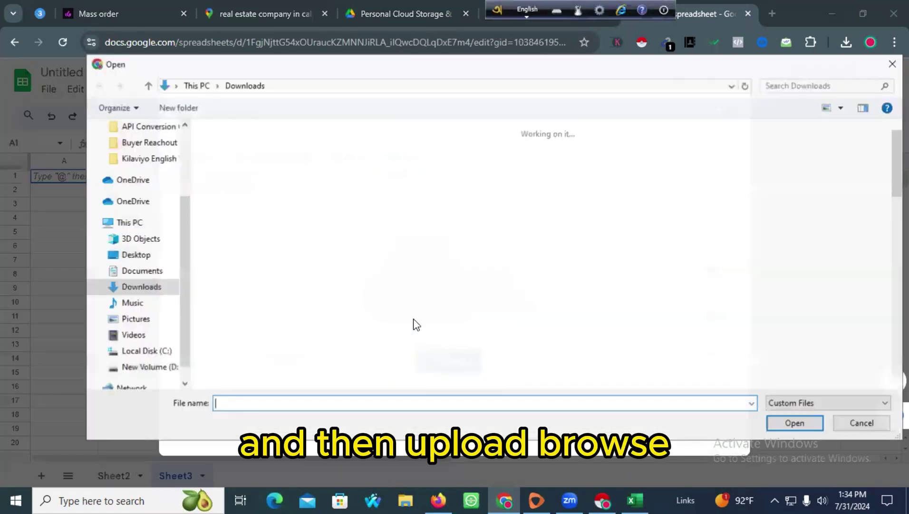
pyautogui.click(239, 216)
pyautogui.press('Return')
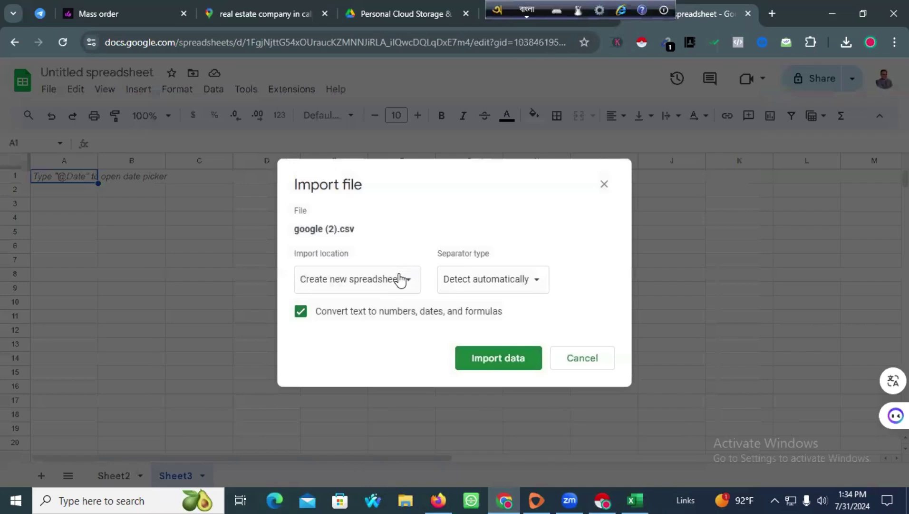
# Step: Import the CSV data into the current spreadsheet as a new sheet, leaving the separator on automatic detection
pyautogui.click(398, 279)
pyautogui.click(376, 299)
pyautogui.click(485, 365)
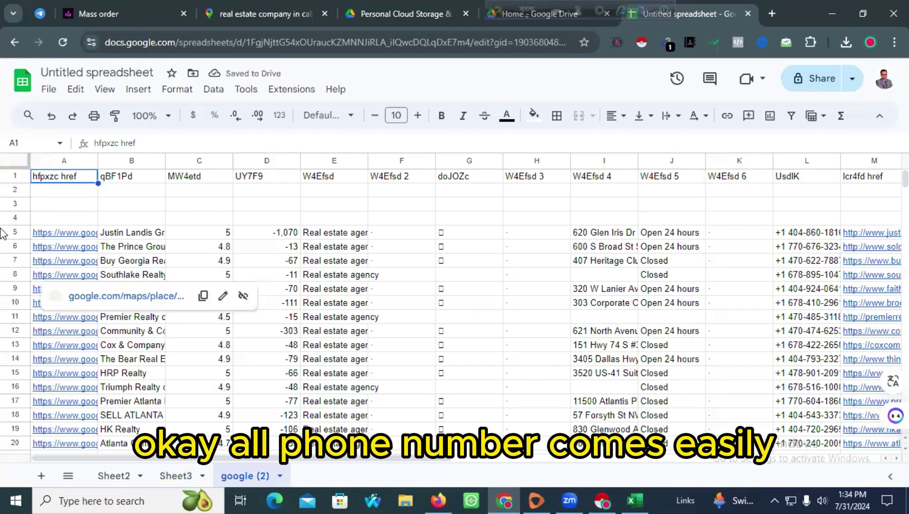
# Step: Delete rows 1 to 3 of the google (2) sheet, including the scraped header codes
pyautogui.moveTo(12, 217); pyautogui.dragTo(9, 176)
pyautogui.click(78, 220)
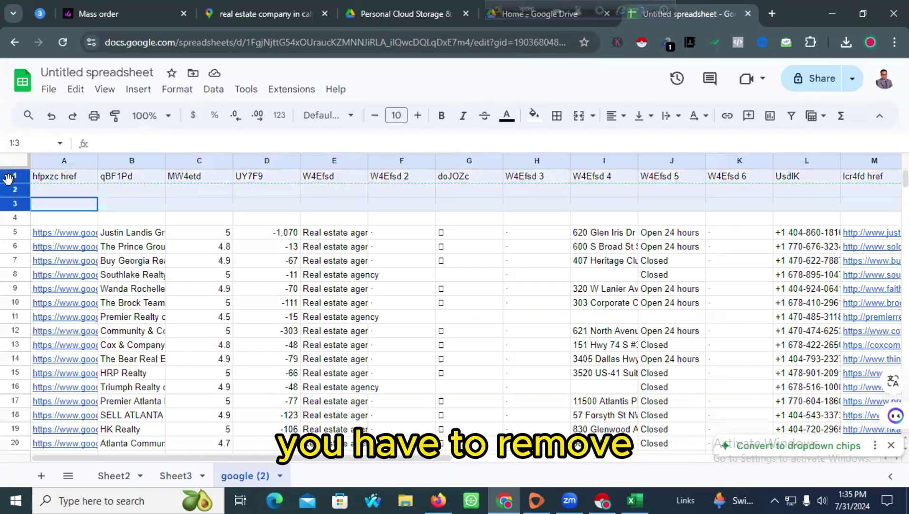
pyautogui.rightClick(142, 194)
pyautogui.click(187, 286)
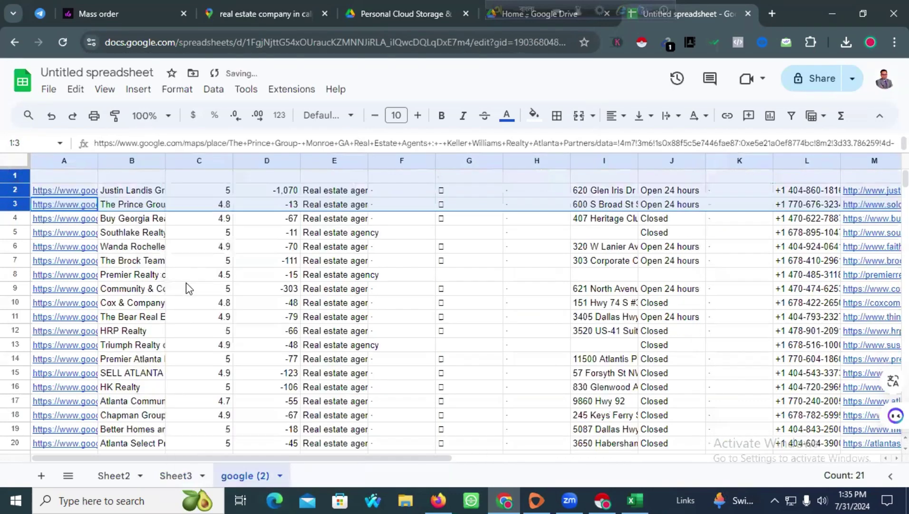
# Step: Delete the Google Maps link column A, then the rating and review-count columns B–C
pyautogui.rightClick(63, 162)
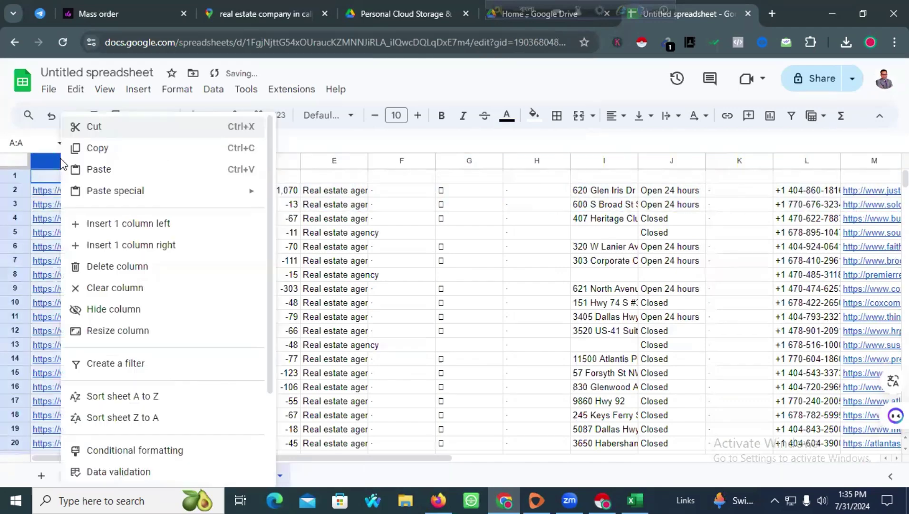
pyautogui.click(118, 266)
pyautogui.click(120, 173)
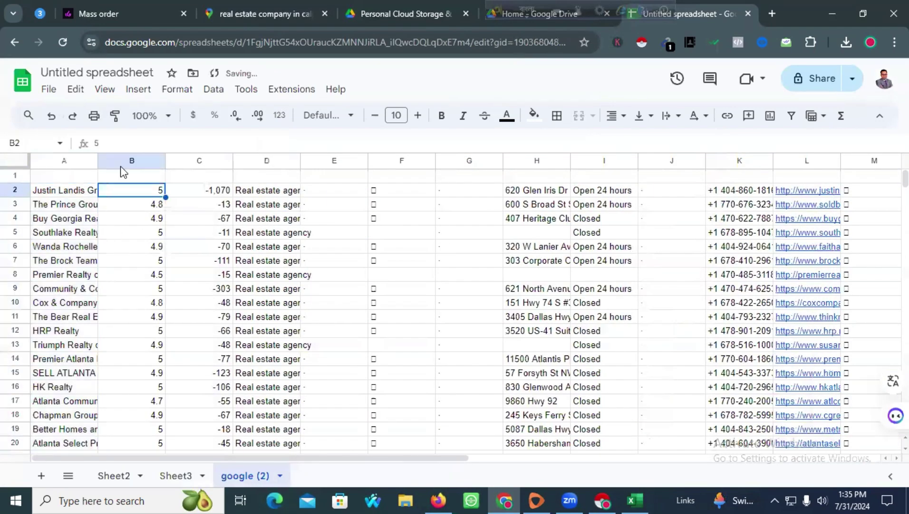
pyautogui.click(128, 159)
pyautogui.keyDown('shift'); pyautogui.click(187, 160); pyautogui.keyUp('shift')
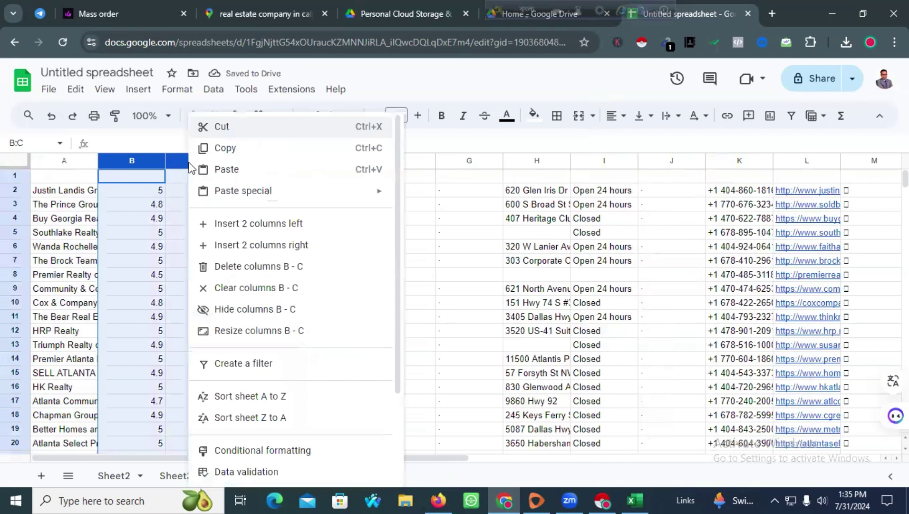
pyautogui.click(245, 266)
pyautogui.click(269, 214)
# Step: Delete filler columns C–E before the addresses, then the dot-only column E between the opening hours and phone numbers
pyautogui.click(203, 161)
pyautogui.moveTo(203, 161); pyautogui.dragTo(314, 159)
pyautogui.rightClick(315, 158)
pyautogui.click(374, 267)
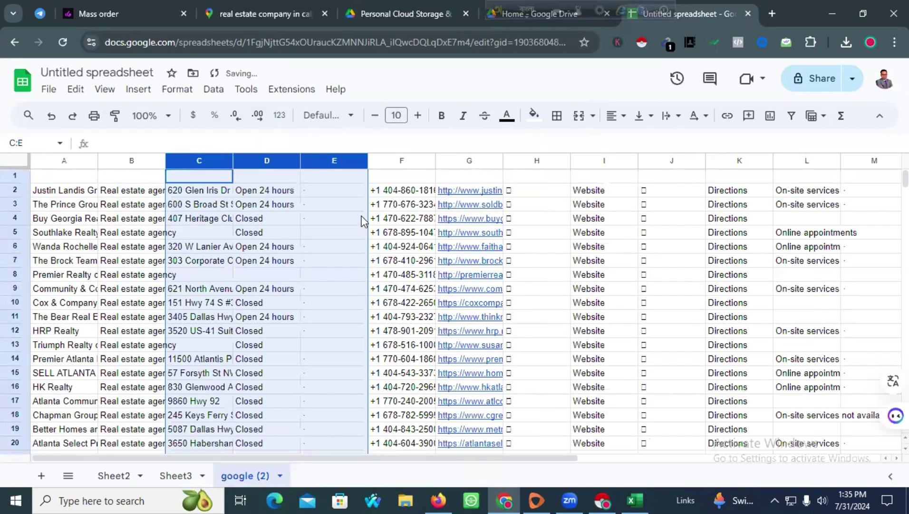
pyautogui.click(333, 218)
pyautogui.click(316, 161)
pyautogui.rightClick(318, 160)
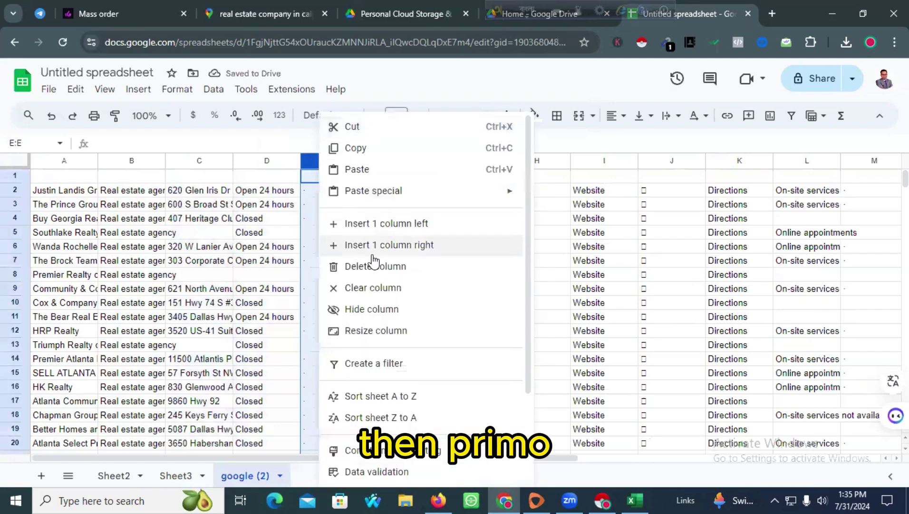
pyautogui.click(371, 265)
pyautogui.click(266, 232)
# Step: Delete the unneeded columns G–N following the website links
pyautogui.moveTo(468, 161); pyautogui.dragTo(802, 222)
pyautogui.rightClick(692, 212)
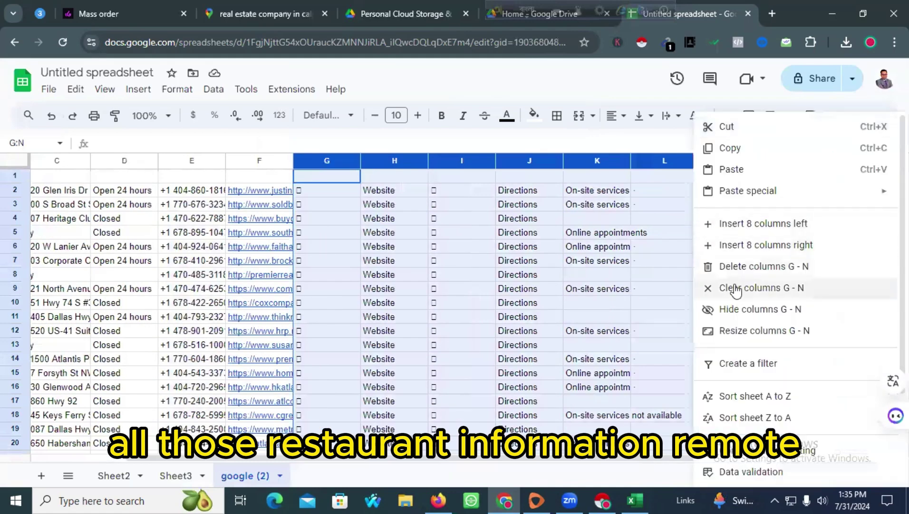
pyautogui.click(729, 266)
pyautogui.click(567, 265)
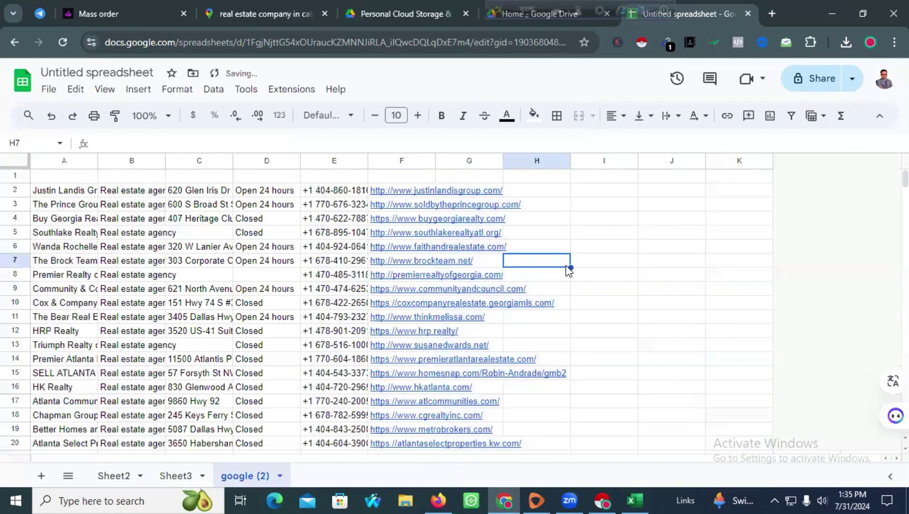
# Step: Switch the keyboard language to English and enter the header "Company Name" in cell A1
pyautogui.click(35, 179)
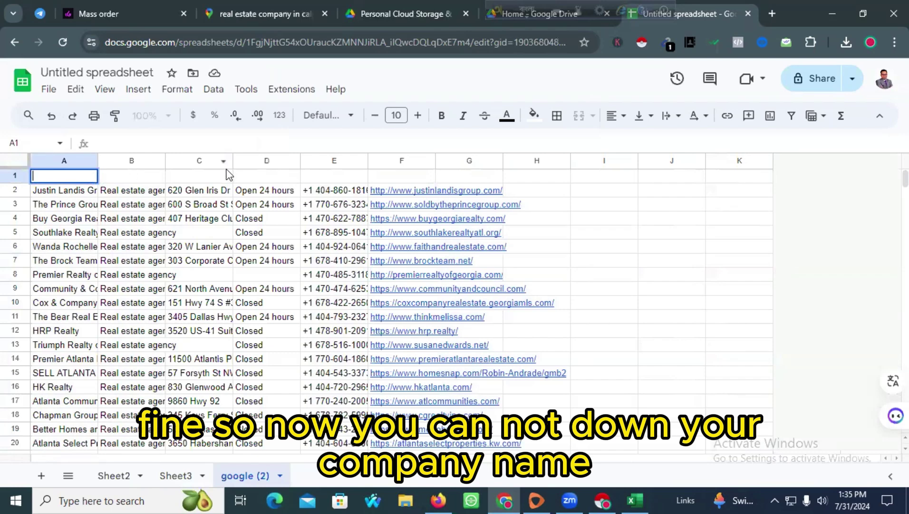
pyautogui.write('Comp')
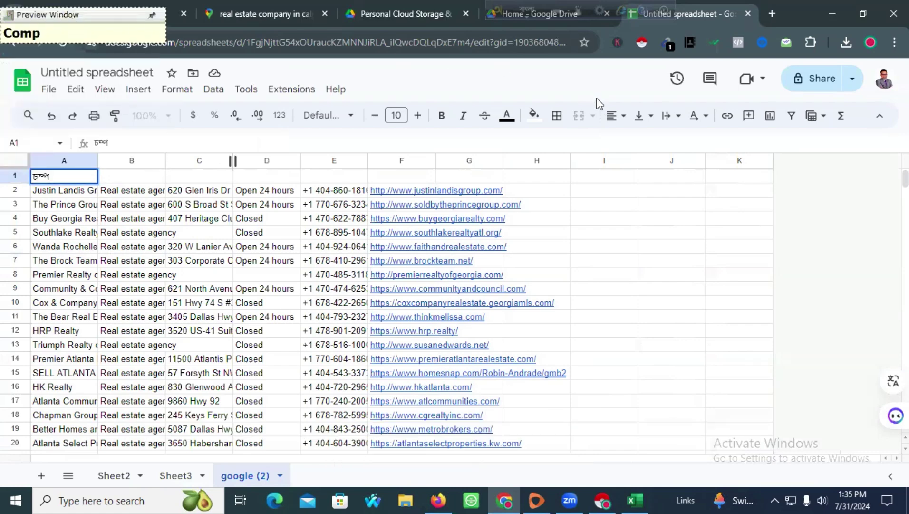
pyautogui.click(527, 9)
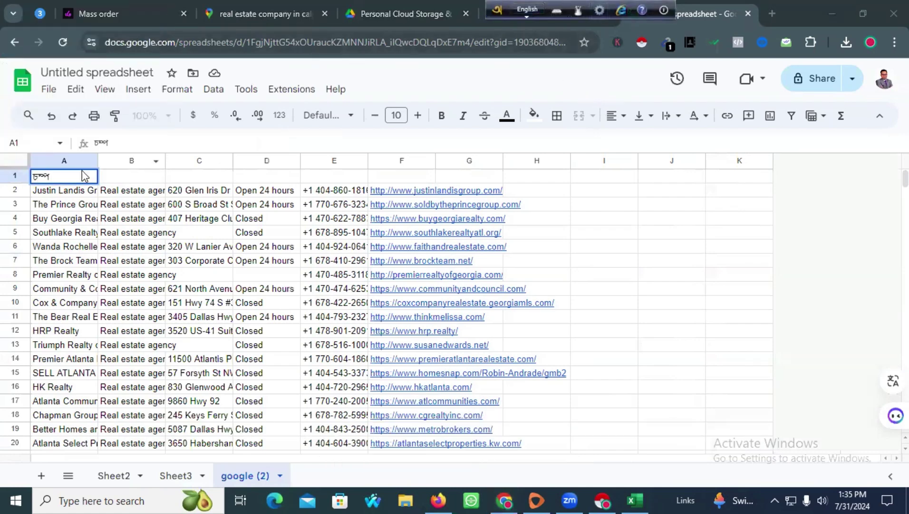
pyautogui.doubleClick(68, 178)
pyautogui.write('Co')
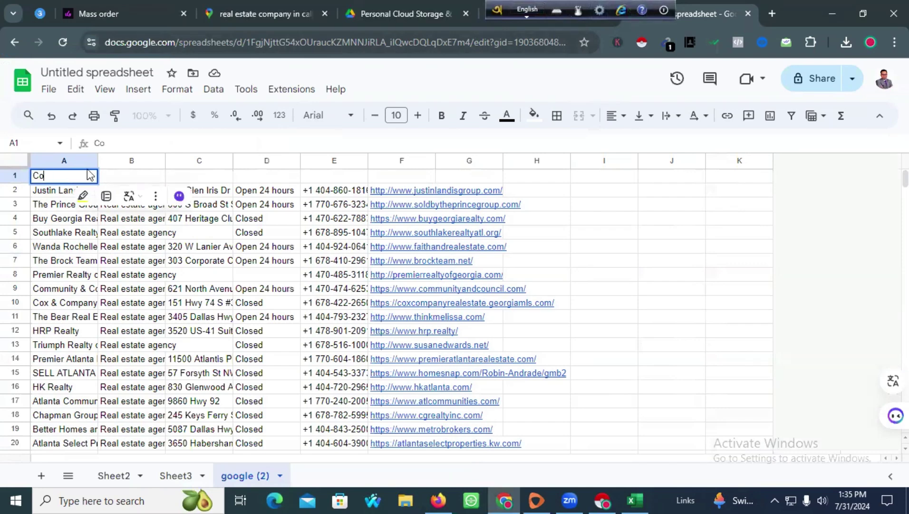
pyautogui.write('mpany Name')
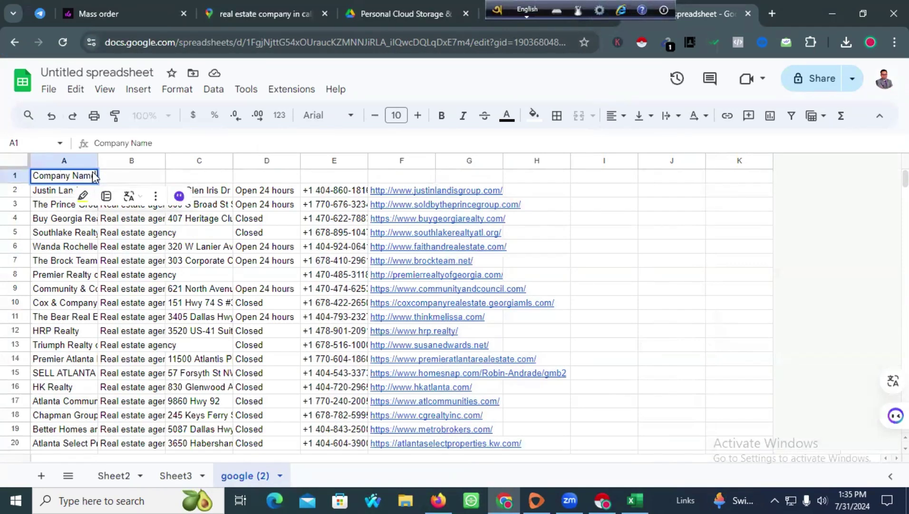
# Step: Enter the headers "Category" in B1 and "Address" in C1
pyautogui.click(131, 175)
pyautogui.write('Ca')
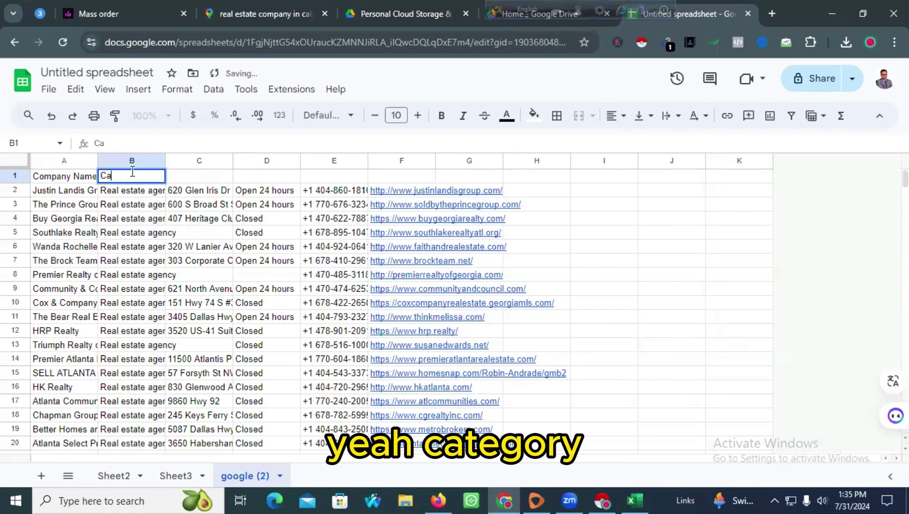
pyautogui.write('tegory')
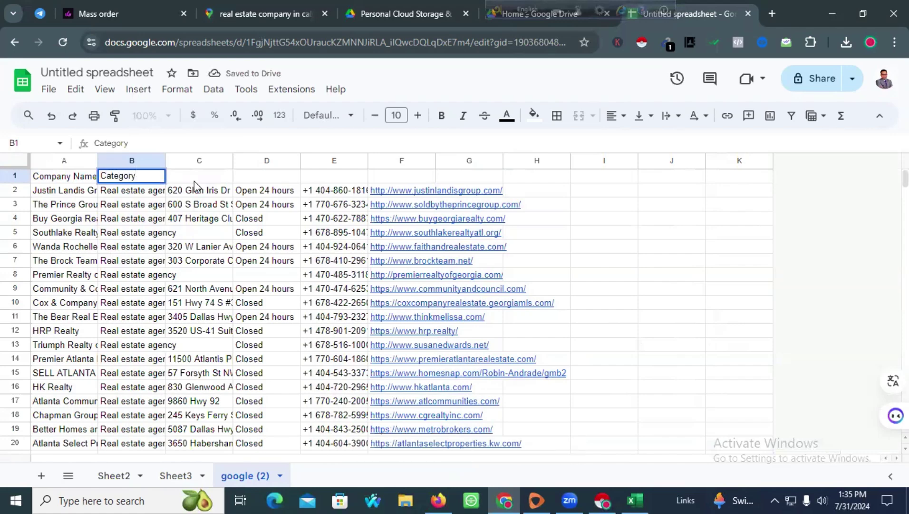
pyautogui.doubleClick(194, 180)
pyautogui.write('Addre')
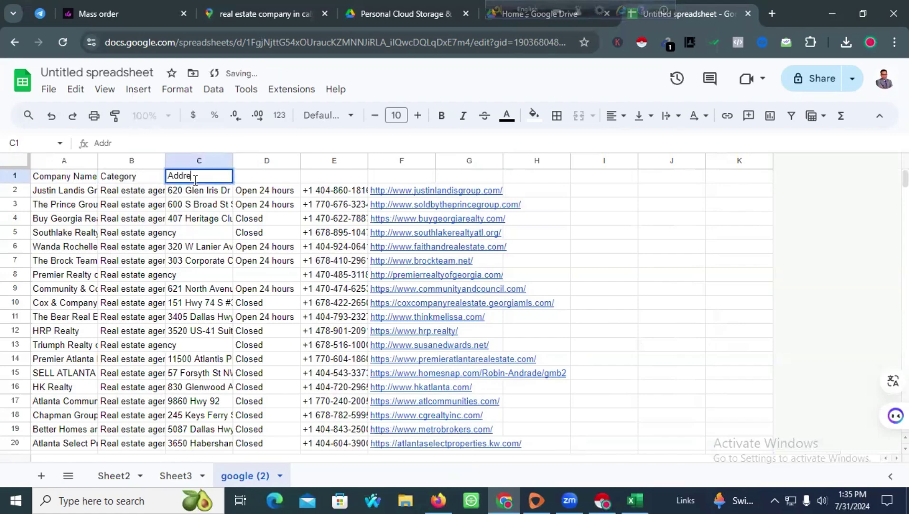
pyautogui.write('ss')
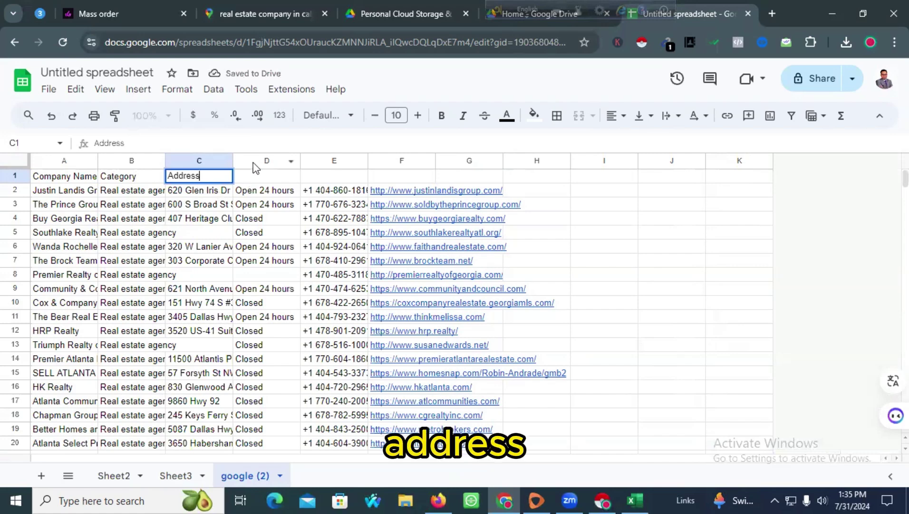
# Step: Delete the opening-hours column D
pyautogui.click(253, 162)
pyautogui.rightClick(252, 162)
pyautogui.click(305, 265)
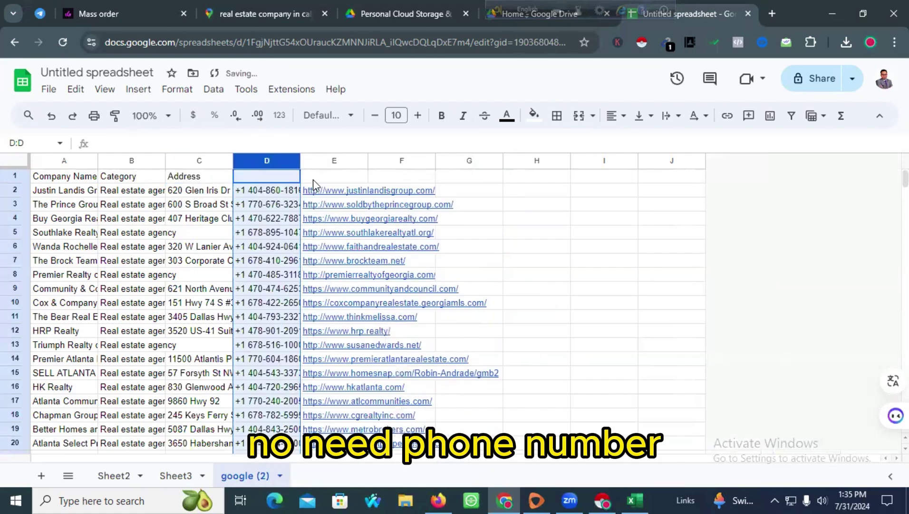
# Step: Enter the headers "Phone" in D1 and "Website" in E1
pyautogui.doubleClick(280, 177)
pyautogui.write('Phone')
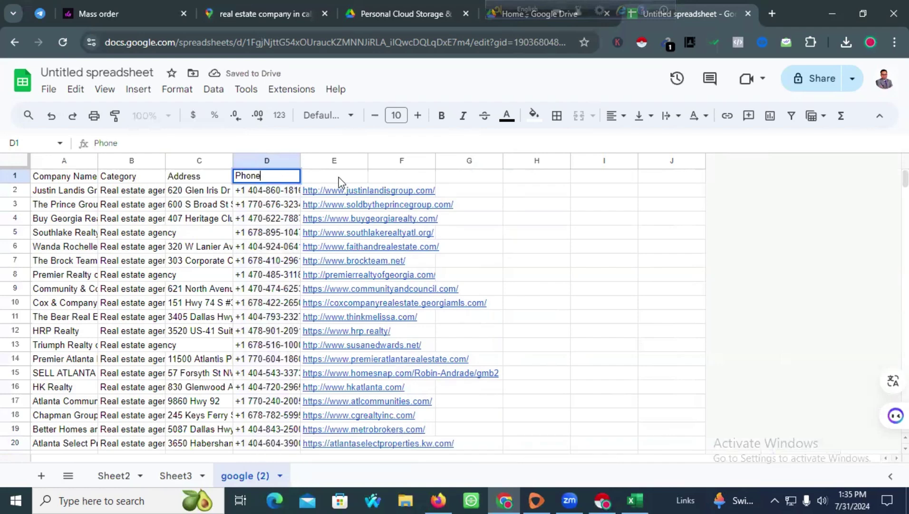
pyautogui.click(339, 177)
pyautogui.write('W')
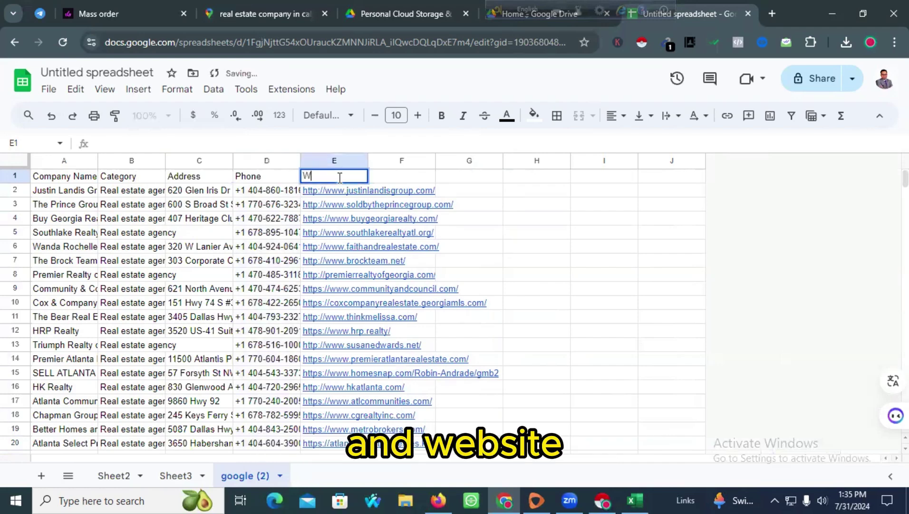
pyautogui.write('ebsite')
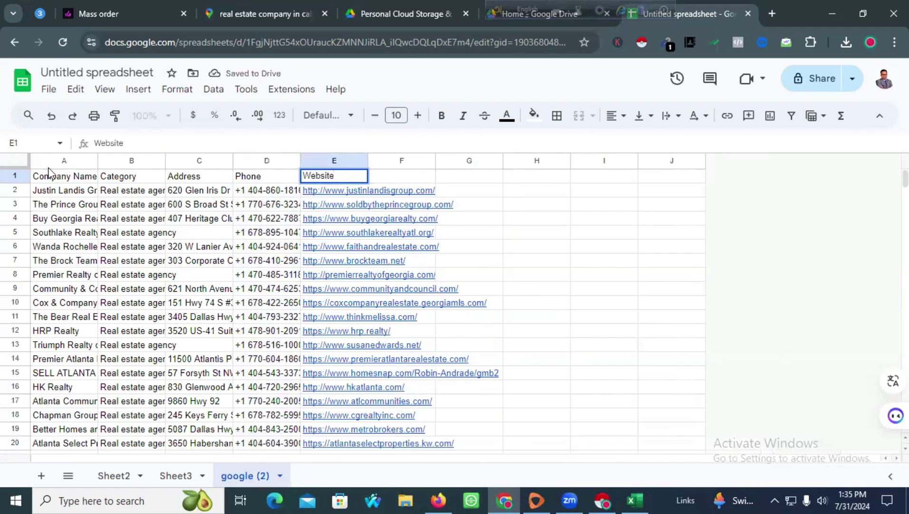
# Step: Set text wrapping to Clip for the entire sheet so long links stay within their cells
pyautogui.click(8, 165)
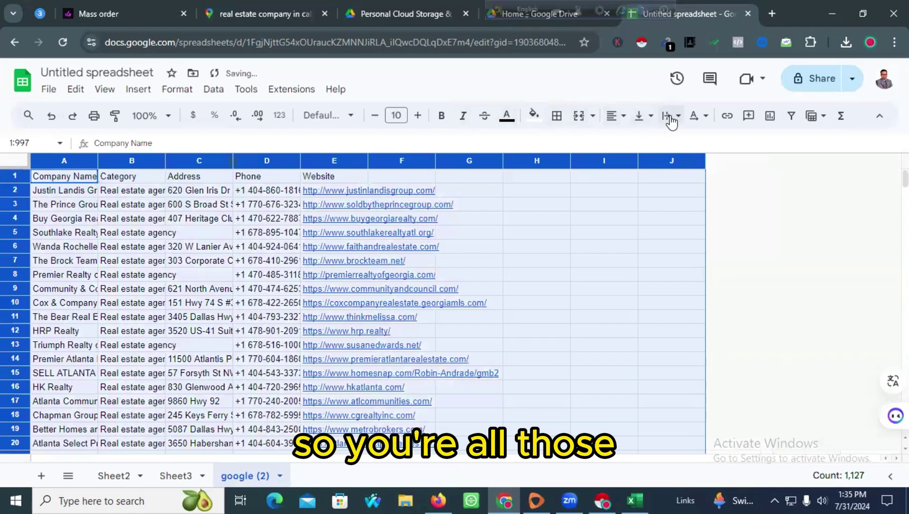
pyautogui.click(698, 117)
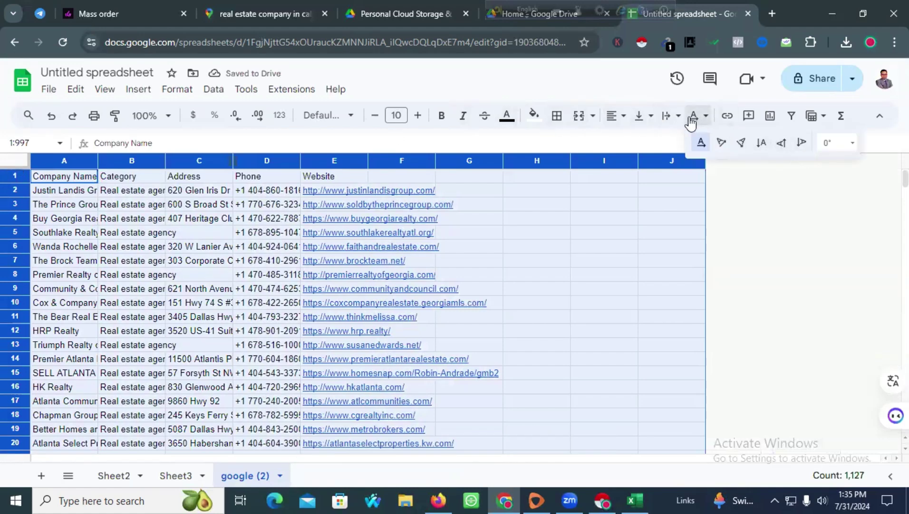
pyautogui.click(671, 115)
pyautogui.click(717, 142)
pyautogui.click(408, 209)
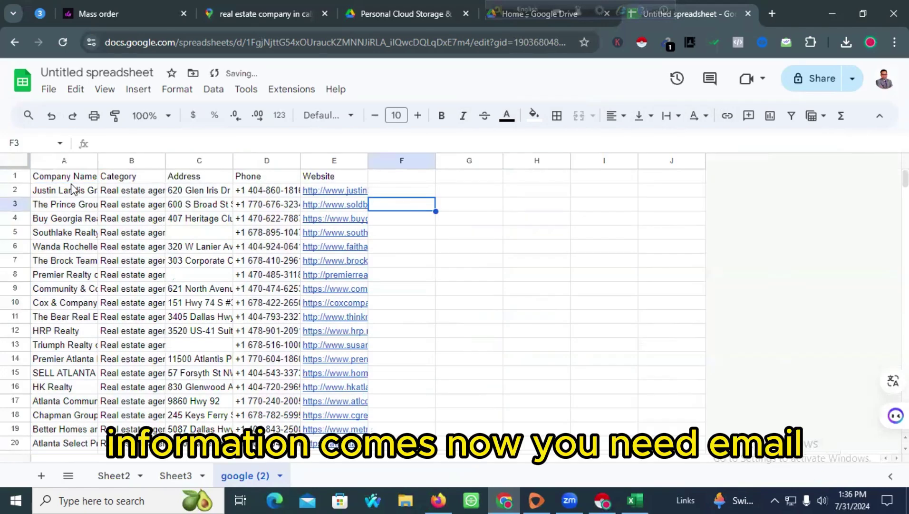
# Step: Enter the header "Email" in F1
pyautogui.click(403, 179)
pyautogui.doubleClick(408, 174)
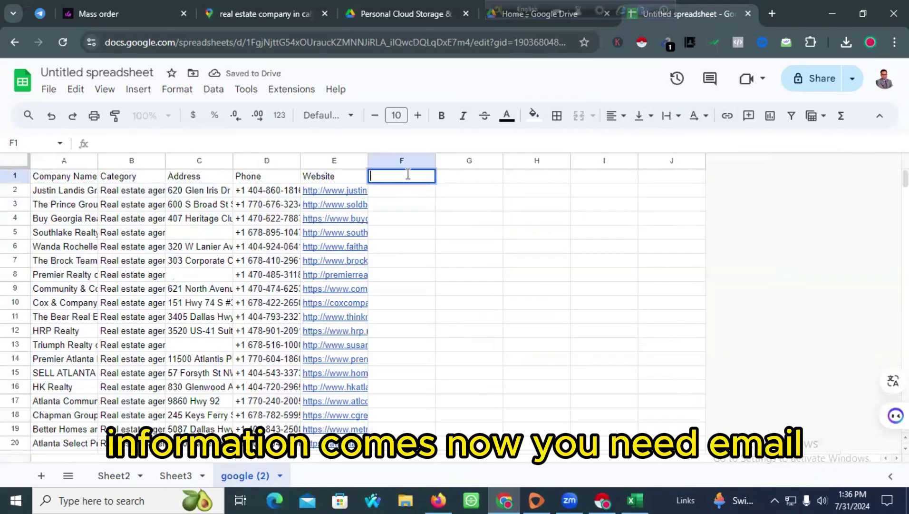
pyautogui.write('Email')
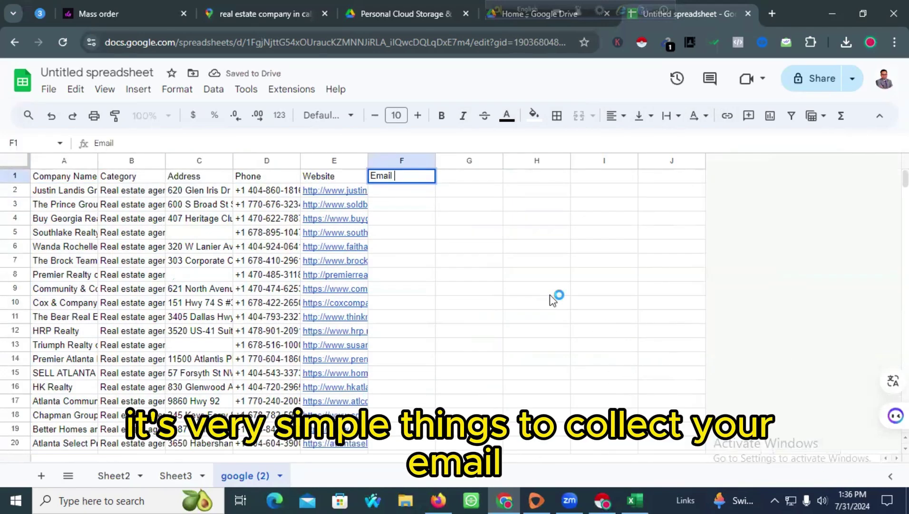
pyautogui.click(387, 217)
# Step: Open the first company's website from the link in E2 and look through its home page for an email address
pyautogui.click(350, 195)
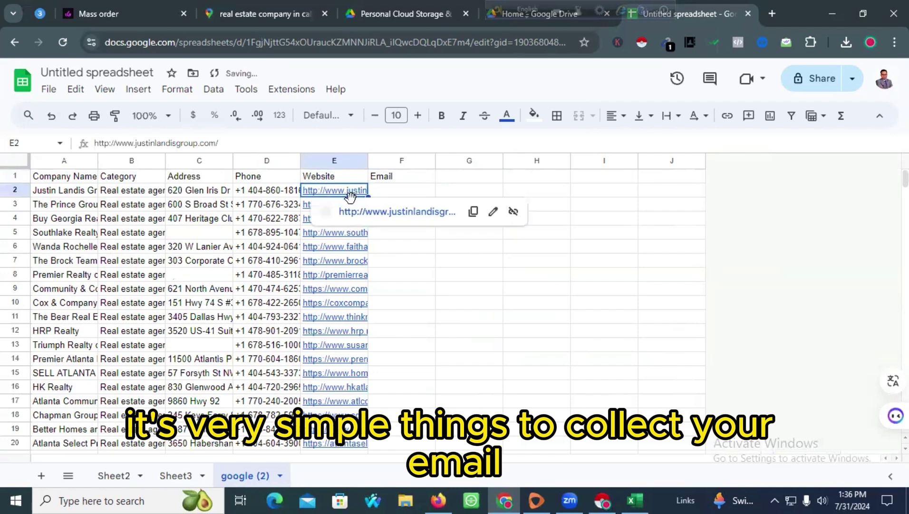
pyautogui.click(386, 211)
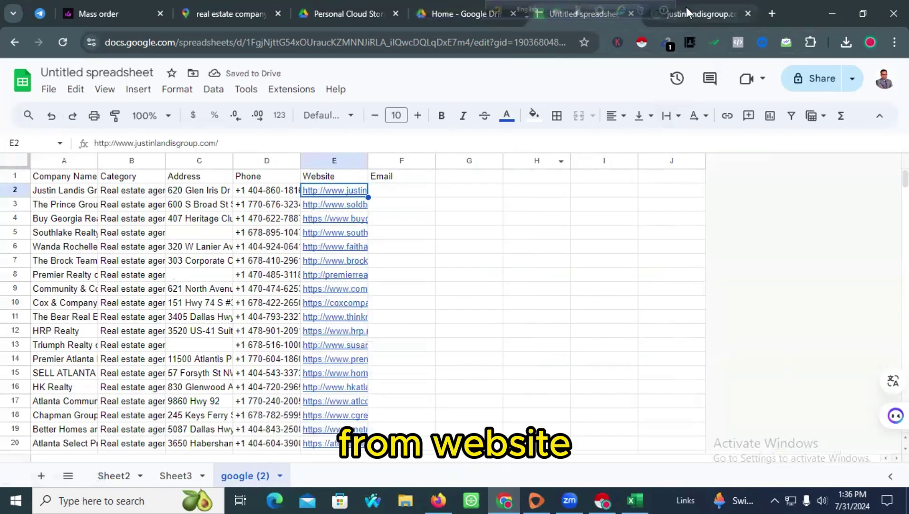
pyautogui.click(686, 12)
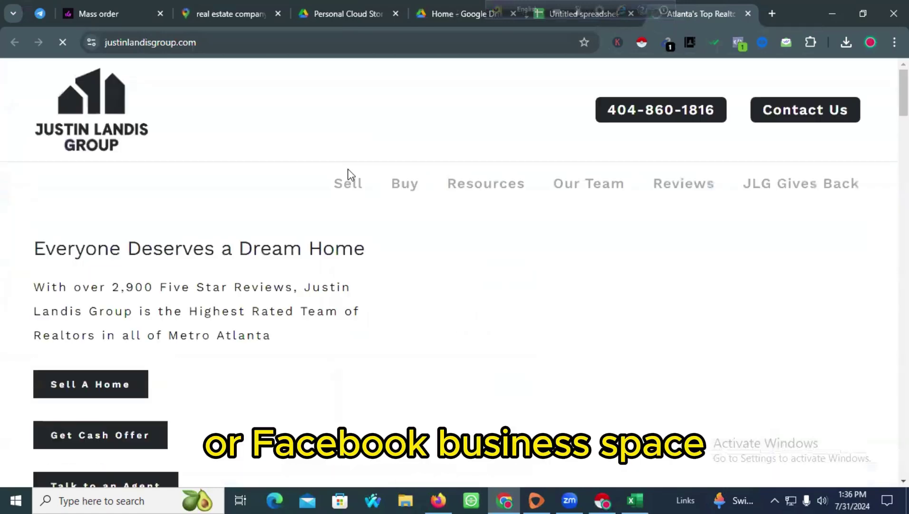
pyautogui.scroll(-15, 395, 219)
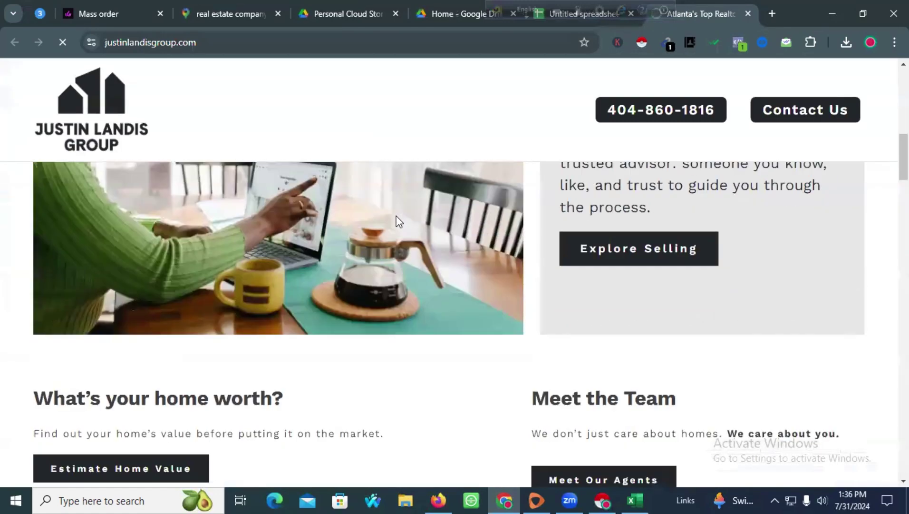
pyautogui.scroll(10, 395, 213)
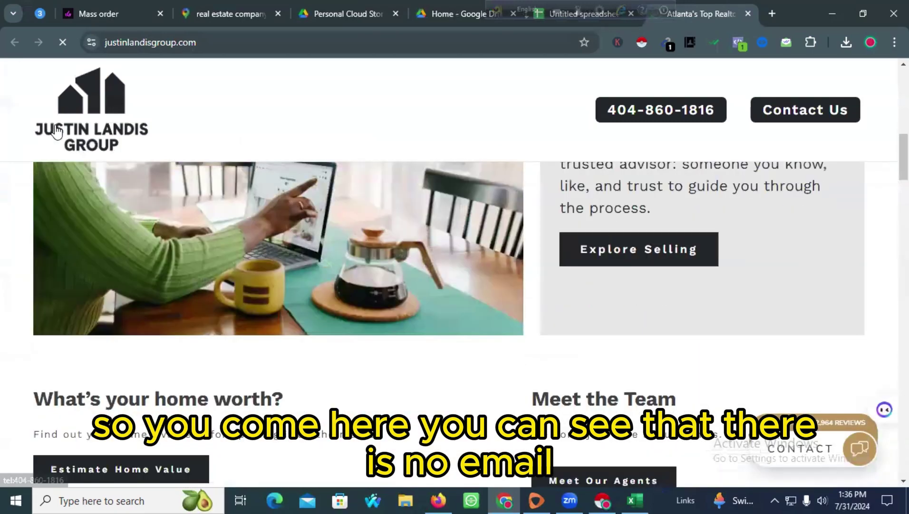
pyautogui.click(57, 131)
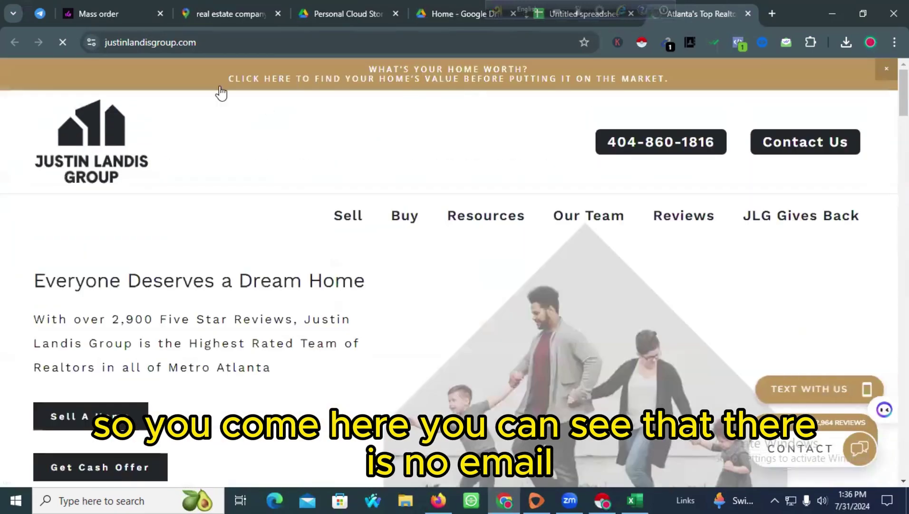
# Step: Search Google for "email extractor" in a new tab and open the Email Extractor page in the Chrome Web Store
pyautogui.click(772, 13)
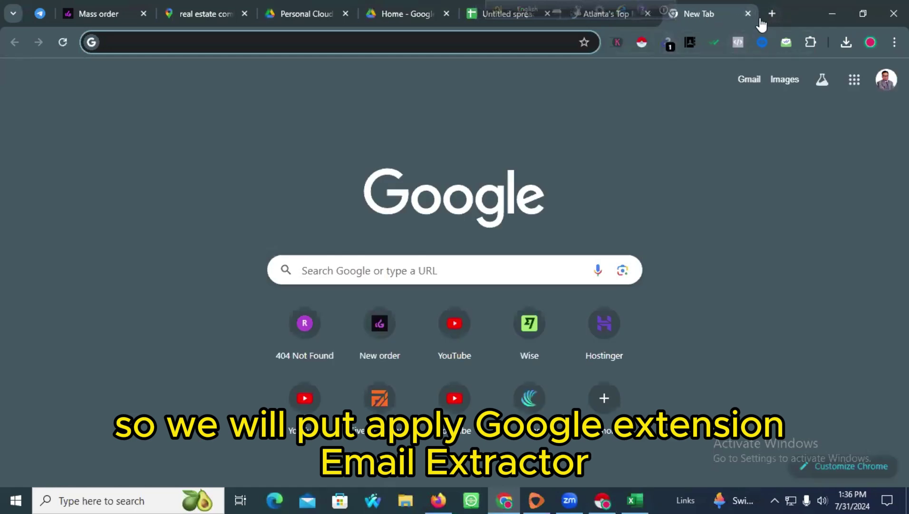
pyautogui.click(388, 44)
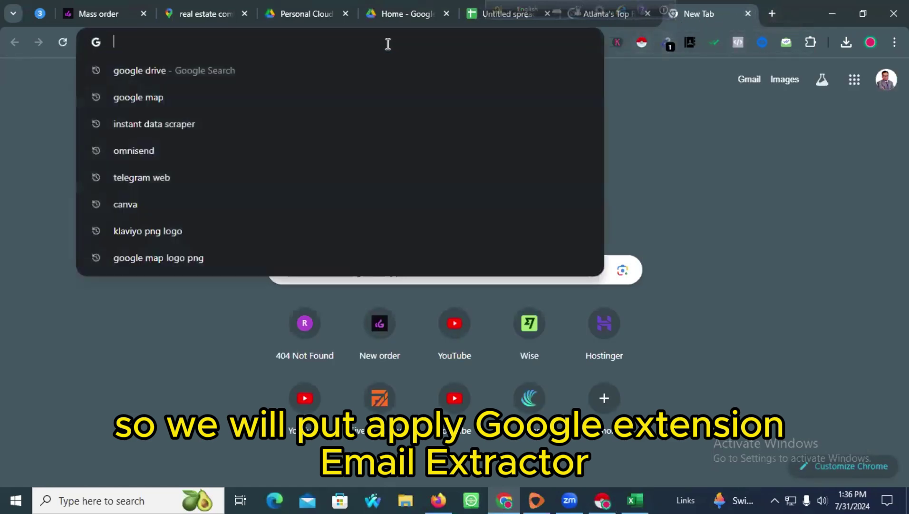
pyautogui.write('email E')
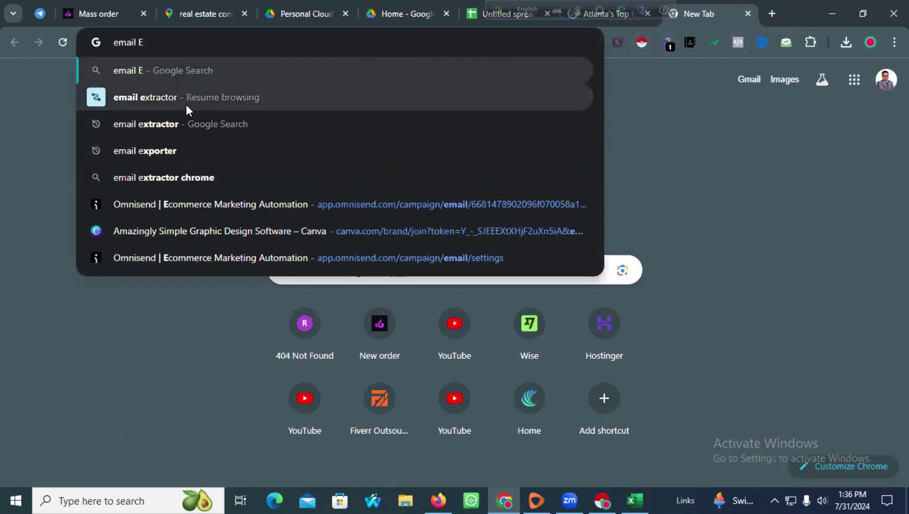
pyautogui.click(186, 124)
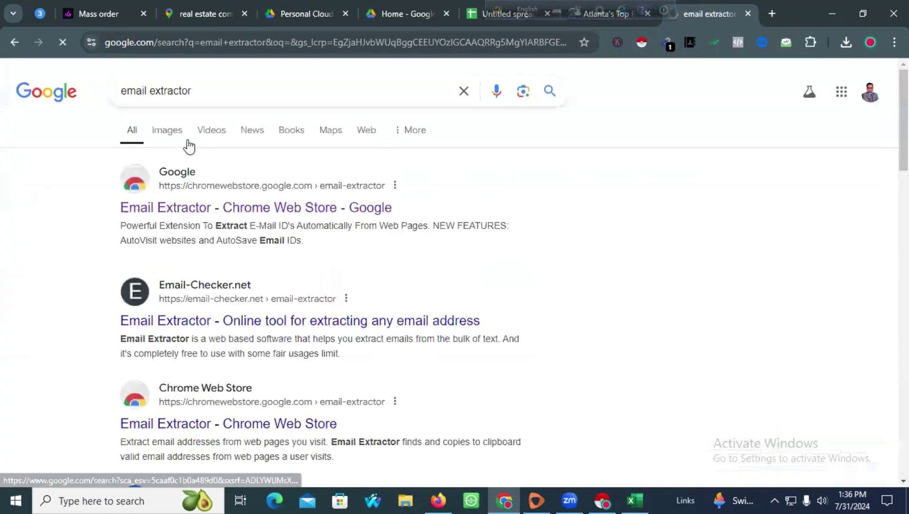
pyautogui.click(189, 212)
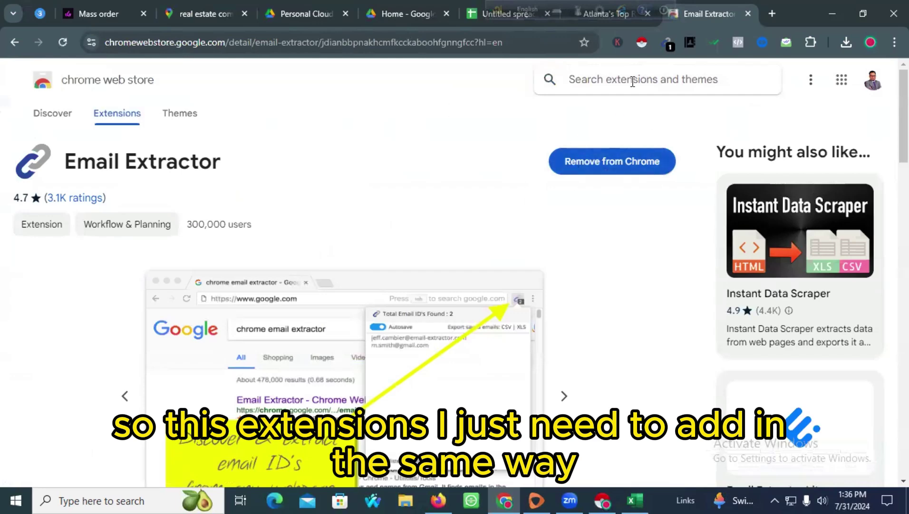
# Step: Move the floating keyboard toolbar clear of the browser tabs and return to the first company's website
pyautogui.click(595, 18)
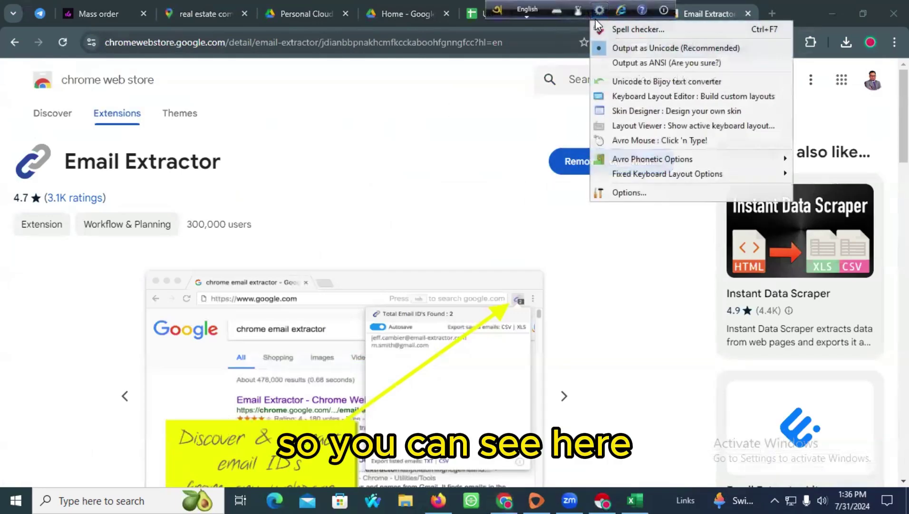
pyautogui.click(507, 9)
pyautogui.click(601, 3)
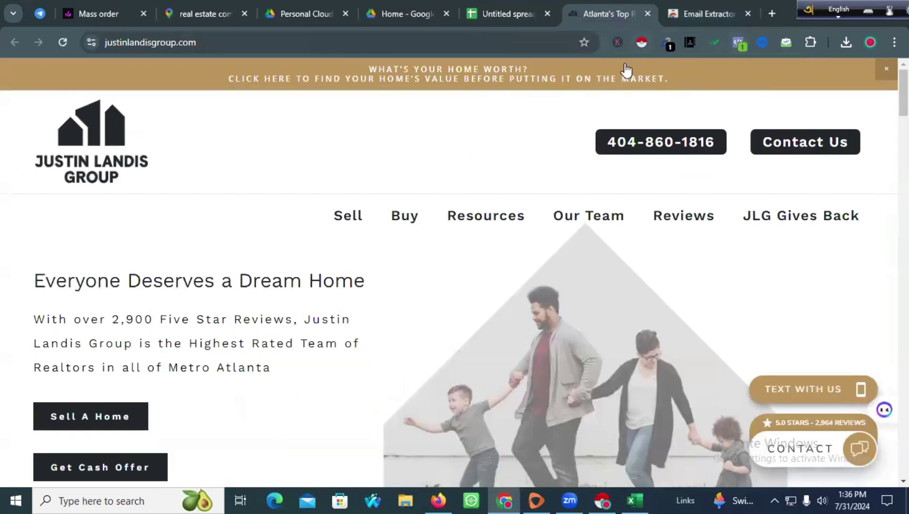
# Step: Copy the email address that Email Extractor finds on the first company's website and paste it into F2
pyautogui.click(667, 43)
pyautogui.moveTo(481, 96); pyautogui.dragTo(594, 94)
pyautogui.rightClick(574, 94)
pyautogui.click(603, 104)
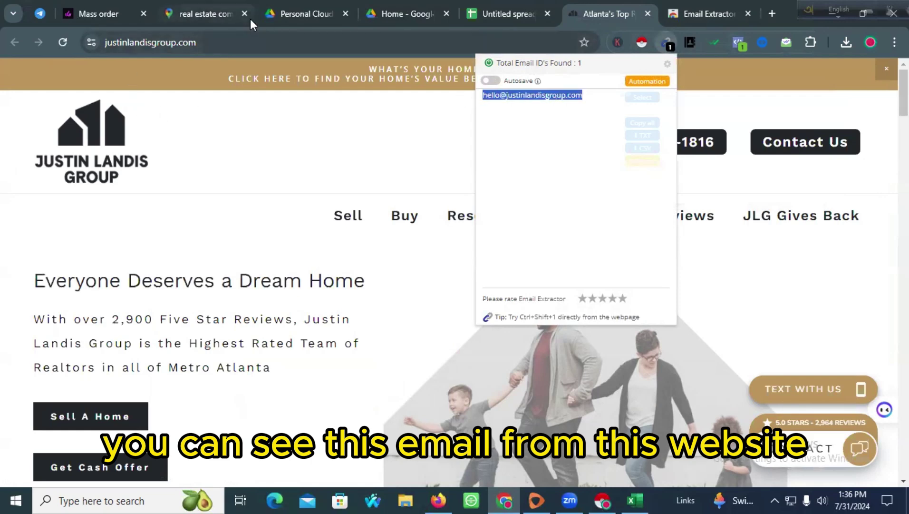
pyautogui.click(488, 3)
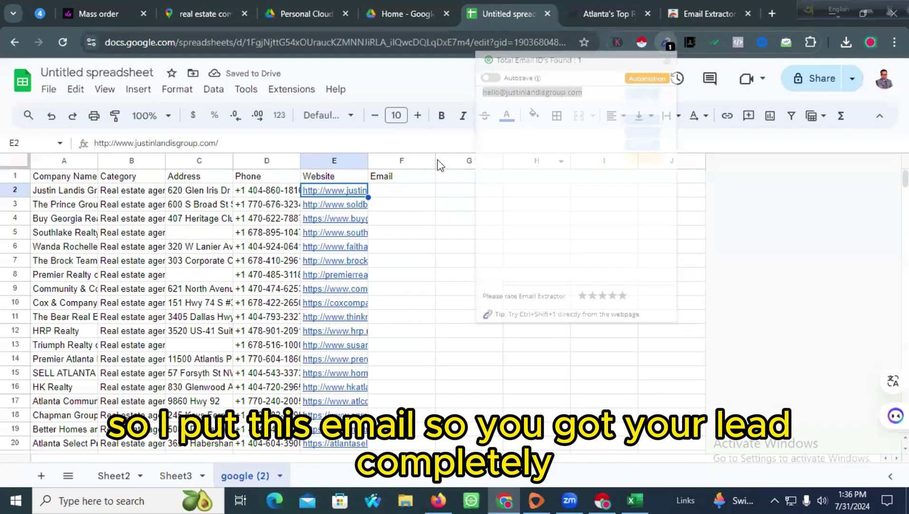
pyautogui.click(402, 193)
pyautogui.hotkey('ctrl', 'v')
pyautogui.click(509, 190)
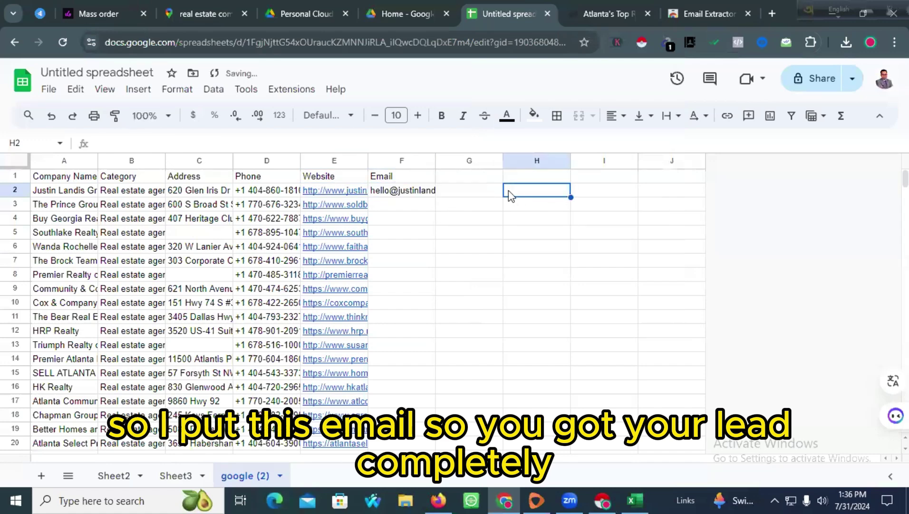
# Step: Open the company website linked in E3, close the previous company's site and the Email Extractor store page, and let the new site load
pyautogui.click(355, 209)
pyautogui.click(392, 228)
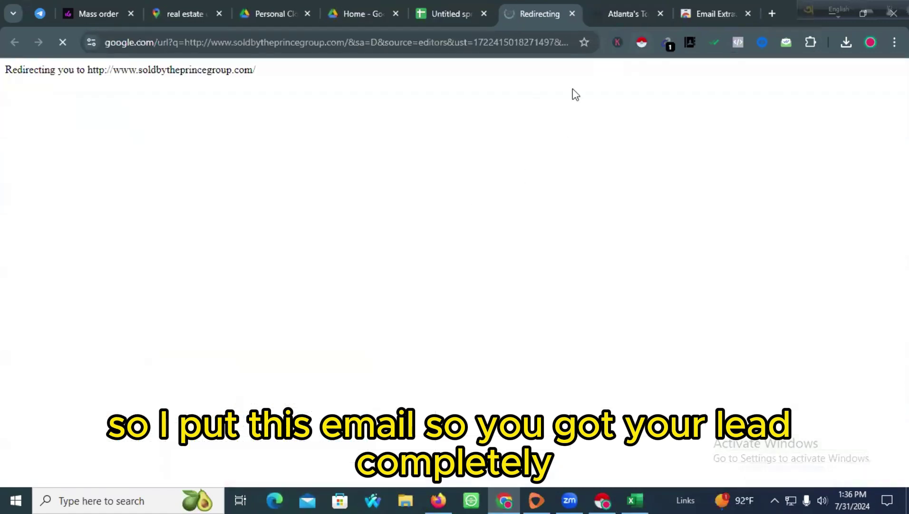
pyautogui.click(660, 9)
pyautogui.click(663, 12)
pyautogui.click(663, 11)
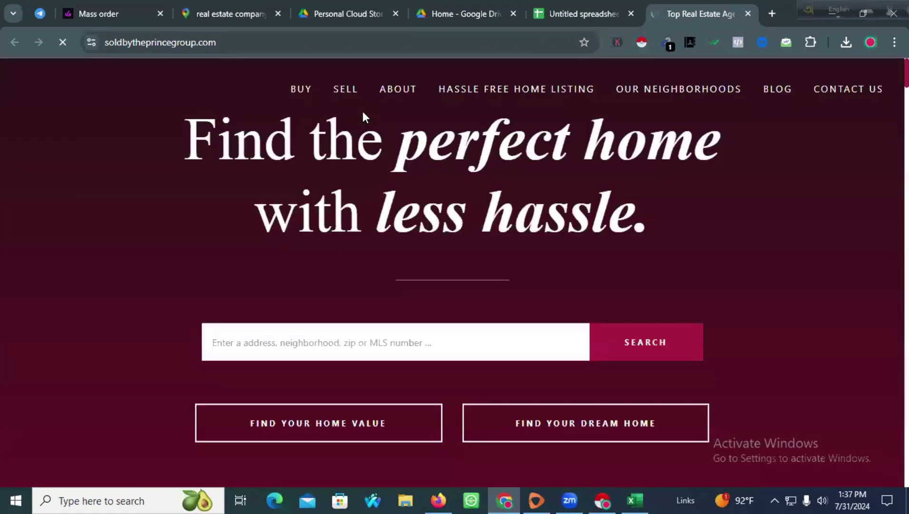
pyautogui.scroll(-15, 612, 170)
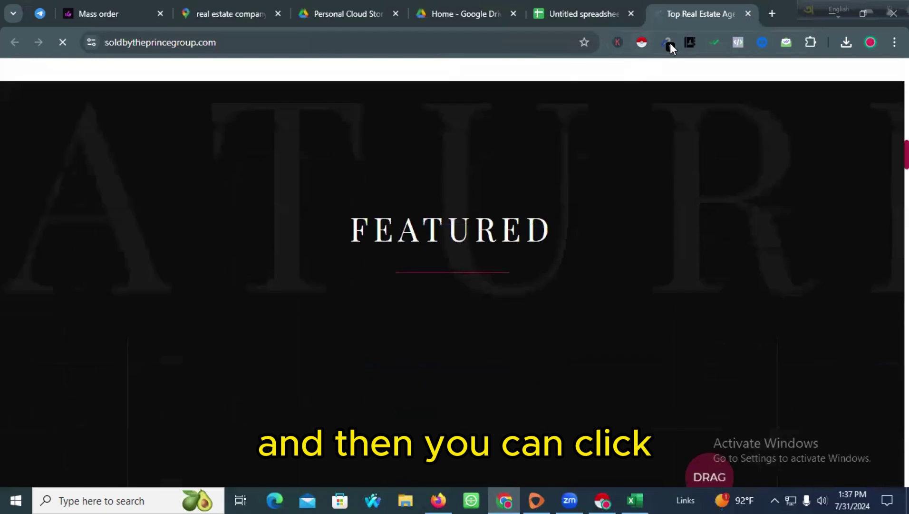
# Step: Copy the email address Email Extractor finds on the second company's website and paste it into F3
pyautogui.click(669, 44)
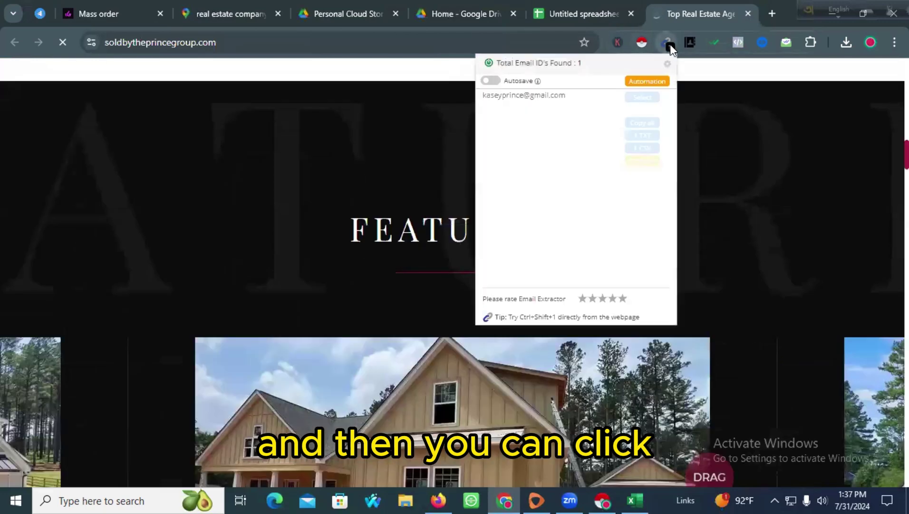
pyautogui.tripleClick(529, 94)
pyautogui.rightClick(527, 96)
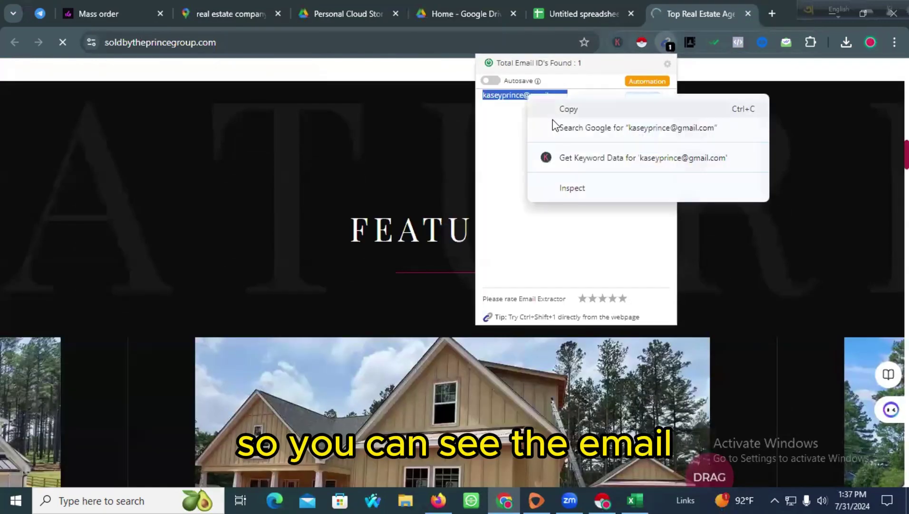
pyautogui.click(563, 108)
pyautogui.click(537, 12)
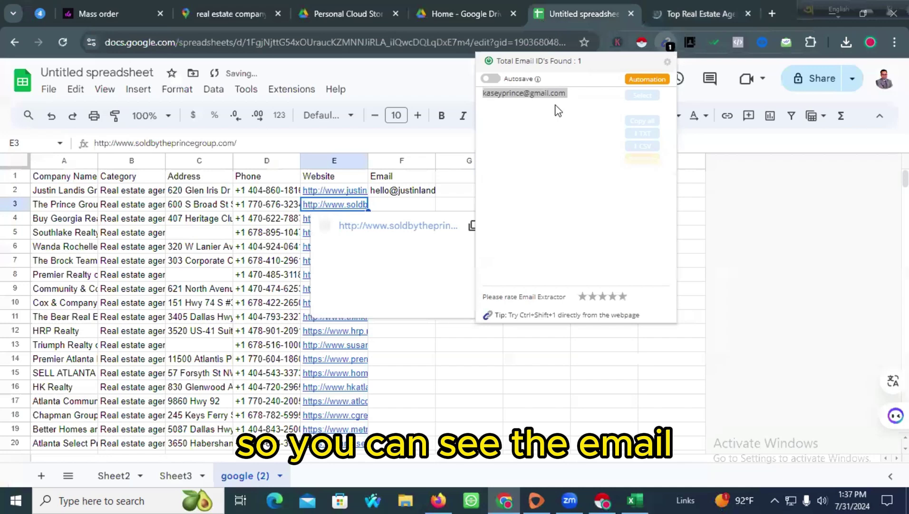
pyautogui.doubleClick(381, 203)
pyautogui.hotkey('ctrl', 'v')
pyautogui.click(487, 204)
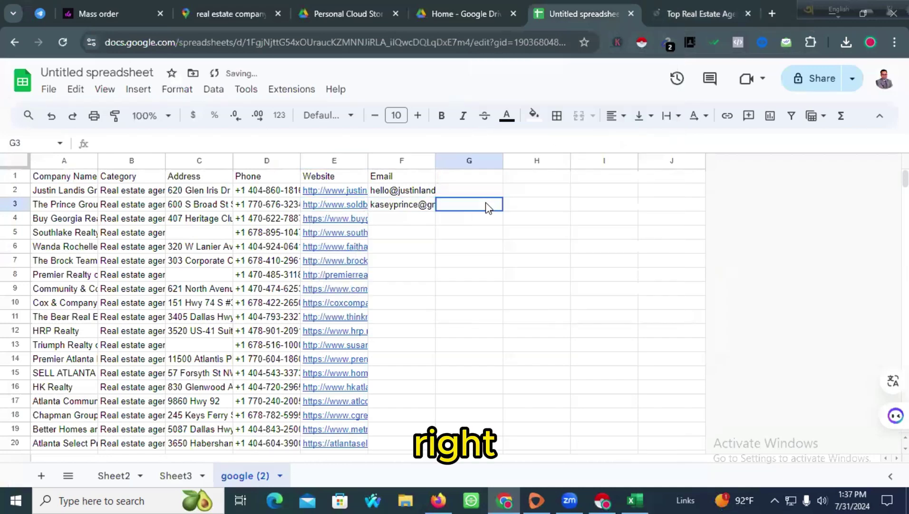
# Step: Open the Buy Georgia Realty website from E4 and copy the email address that Email Extractor finds there
pyautogui.click(331, 220)
pyautogui.click(364, 240)
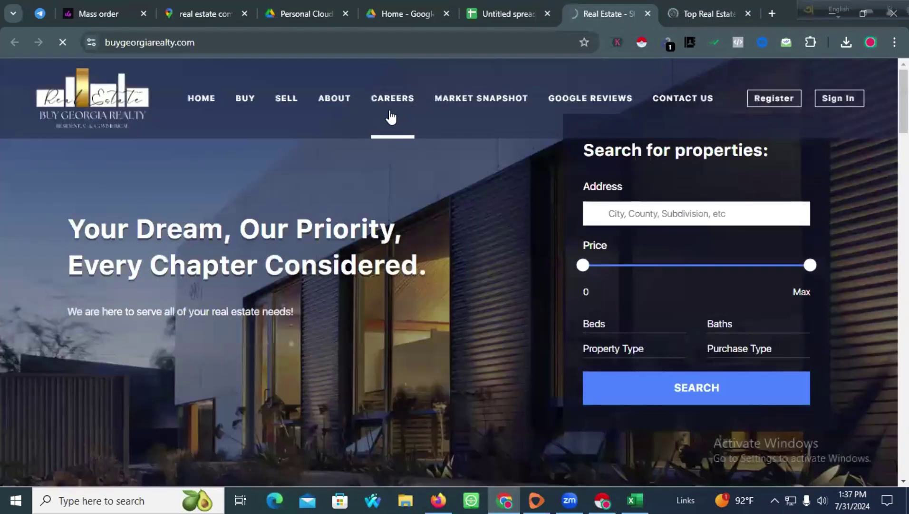
pyautogui.moveTo(369, 138)
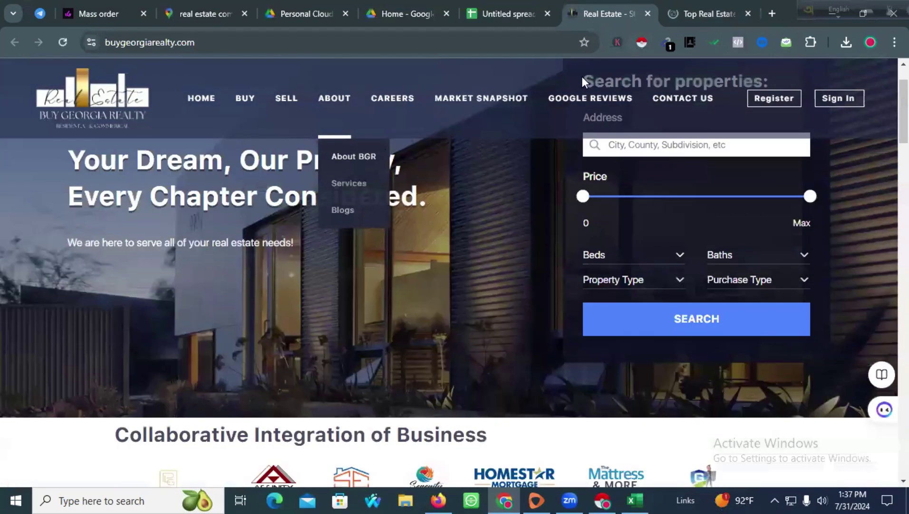
pyautogui.scroll(-3, 618, 59)
pyautogui.click(668, 42)
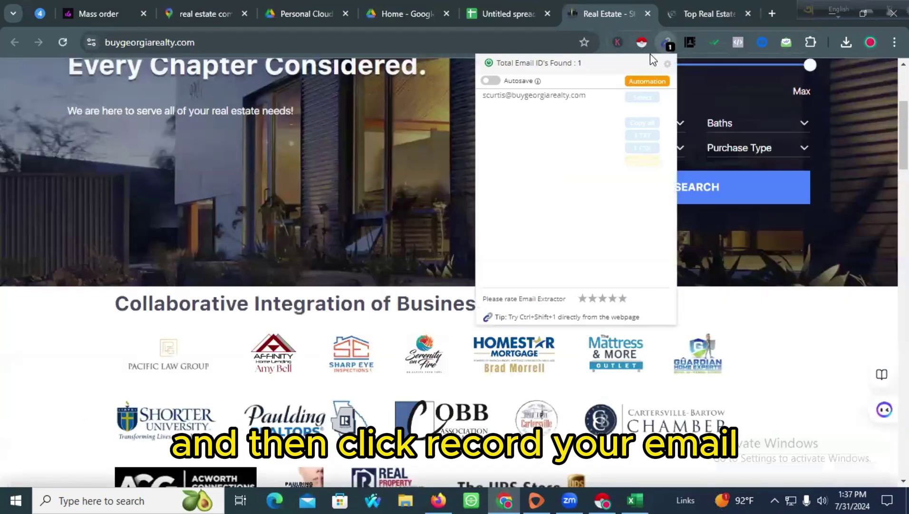
pyautogui.tripleClick(511, 95)
pyautogui.hotkey('ctrl', 'c')
pyautogui.click(511, 14)
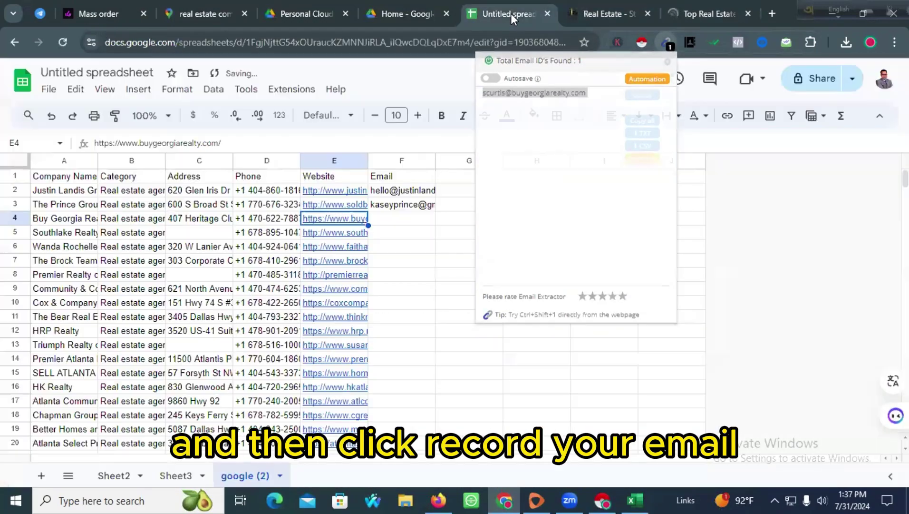
# Step: Try pasting the copied email address directly into F4, and undo the paste
pyautogui.click(408, 218)
pyautogui.hotkey('ctrl', 'v')
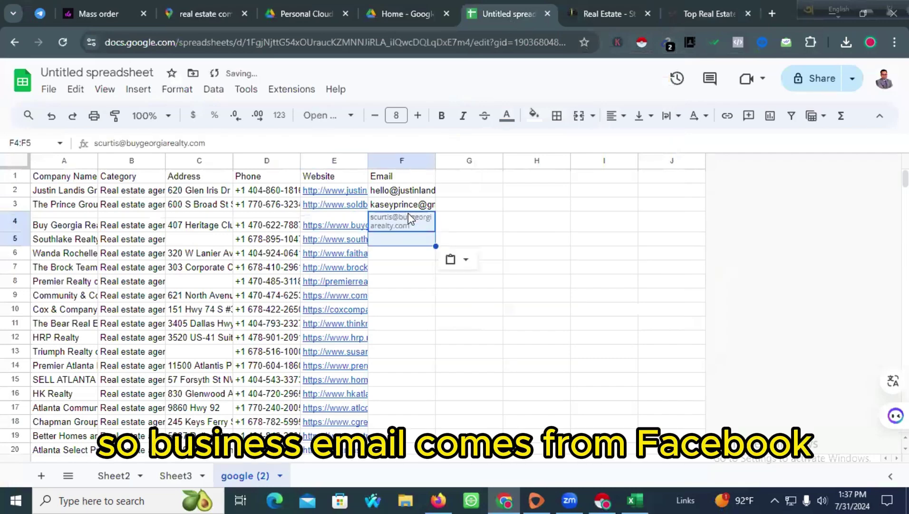
pyautogui.hotkey('ctrl', 'z')
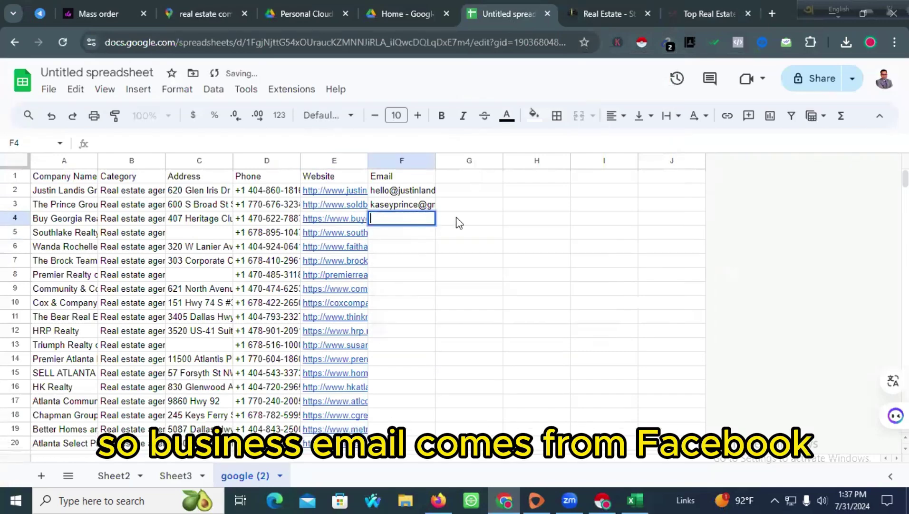
# Step: Strip the copied email's formatting by passing it through a new tab's address bar, and paste it as plain text into F4
pyautogui.click(771, 13)
pyautogui.click(546, 42)
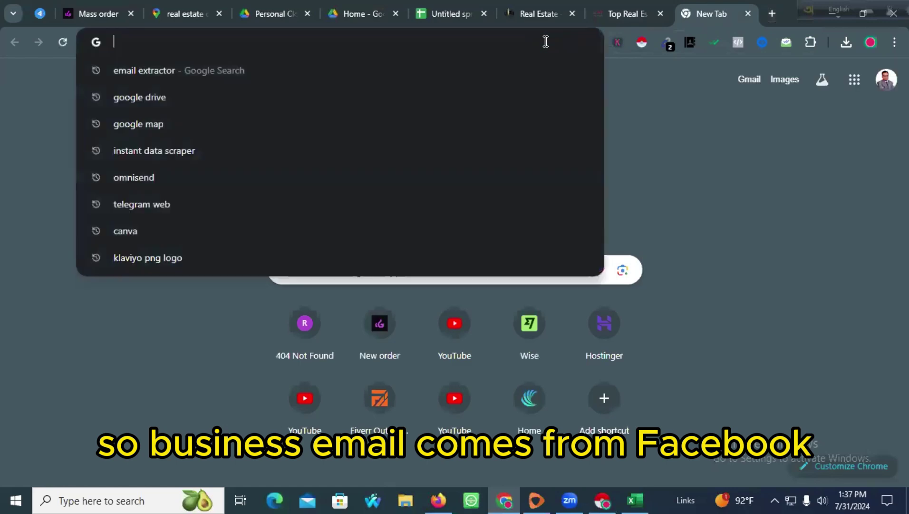
pyautogui.hotkey('ctrl', 'v')
pyautogui.hotkey('ctrl', 'a')
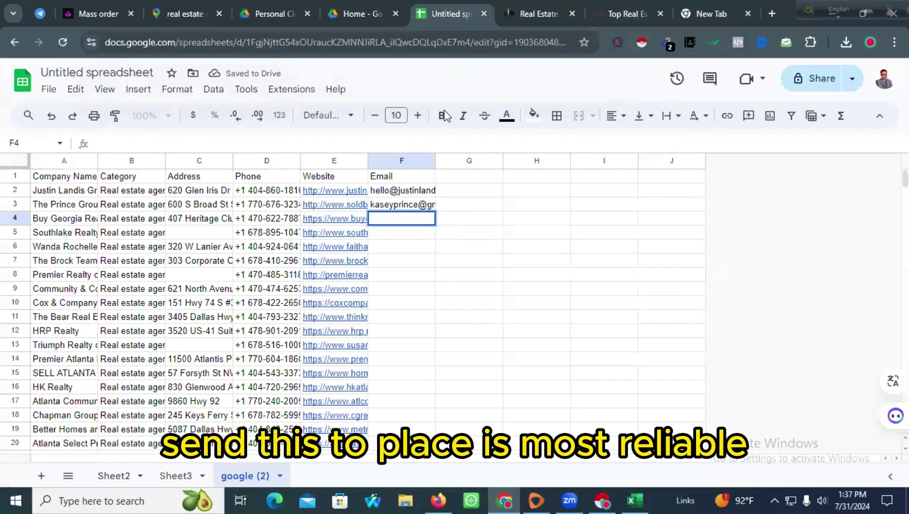
pyautogui.click(449, 14)
pyautogui.hotkey('ctrl', 'v')
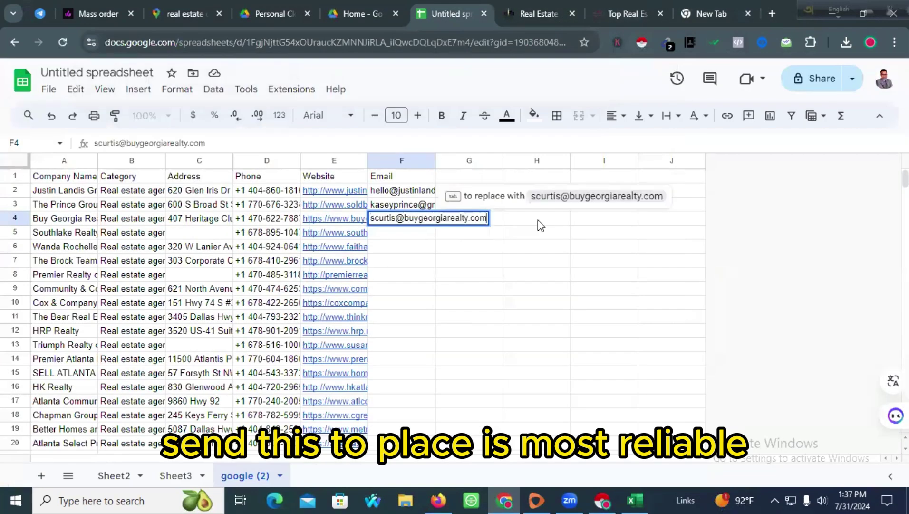
pyautogui.click(538, 220)
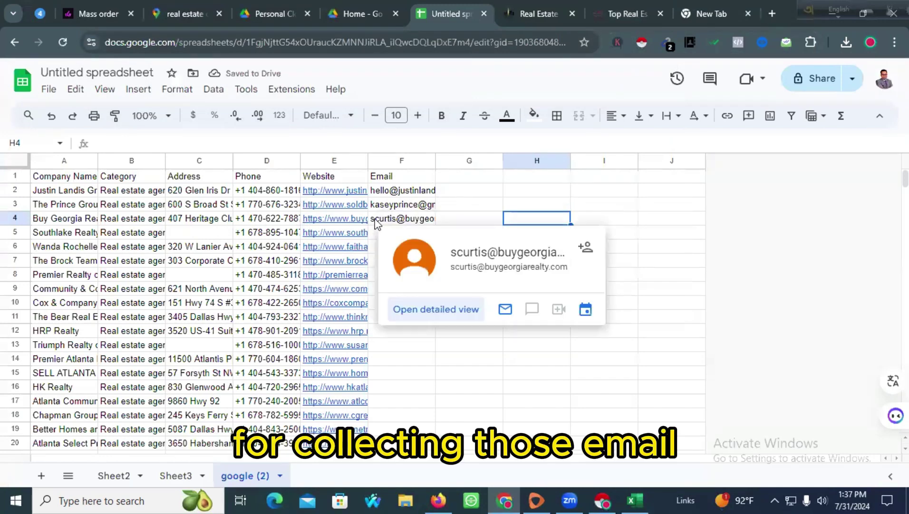
pyautogui.moveTo(384, 209)
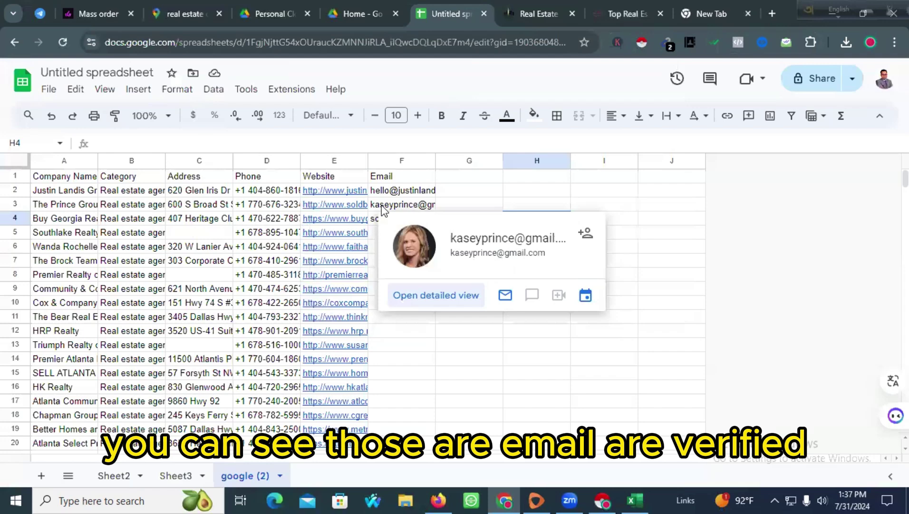
pyautogui.moveTo(387, 194)
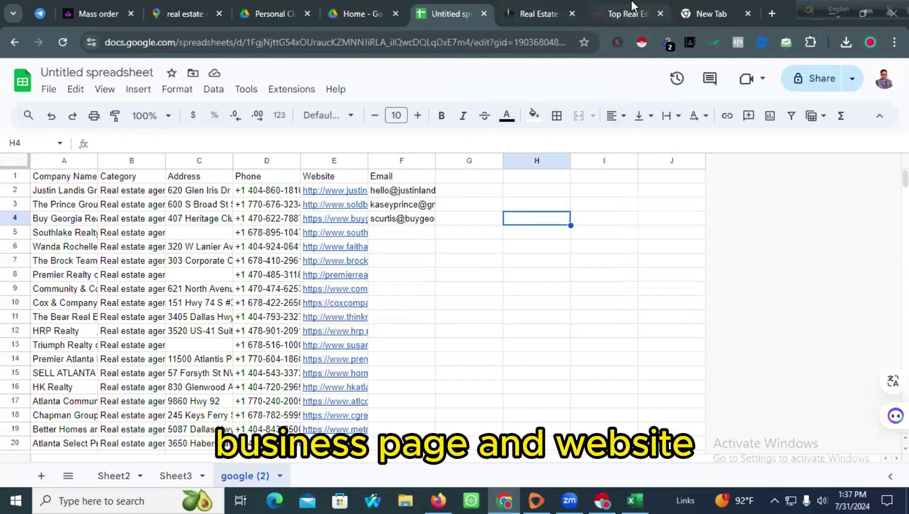
pyautogui.scroll(-2, 410, 248)
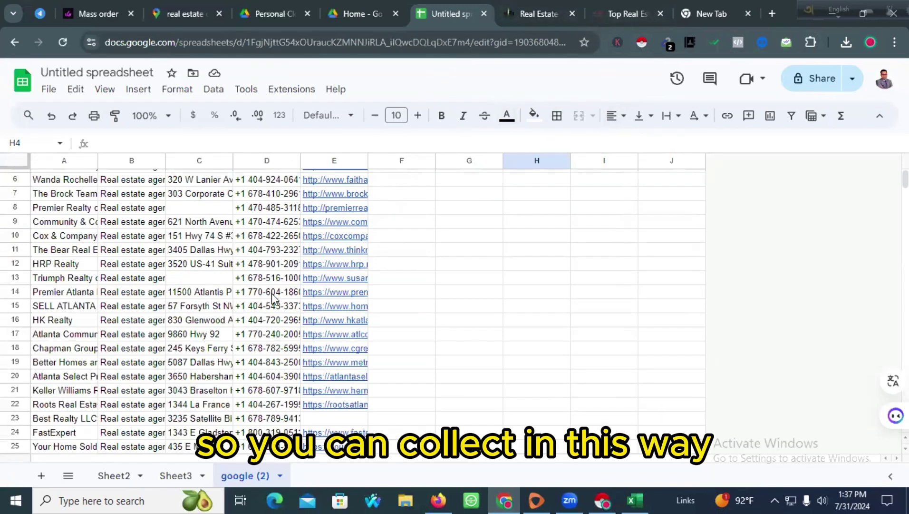
# Step: Make the header row with the column labels from Company Name to Email bold
pyautogui.scroll(2, 390, 284)
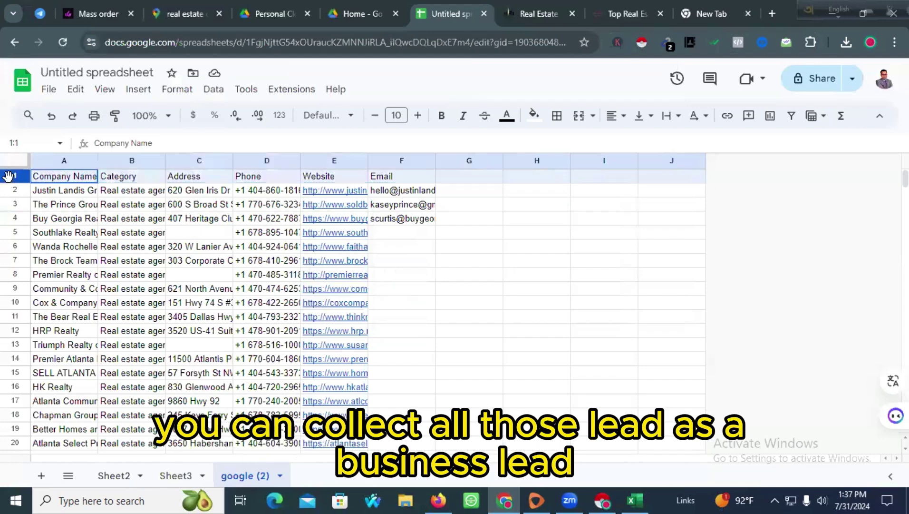
pyautogui.click(9, 177)
pyautogui.click(442, 116)
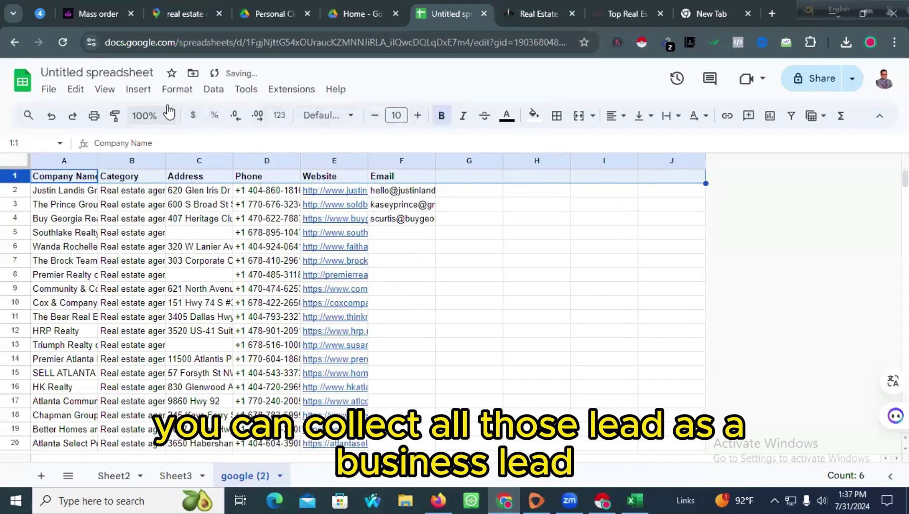
pyautogui.click(411, 245)
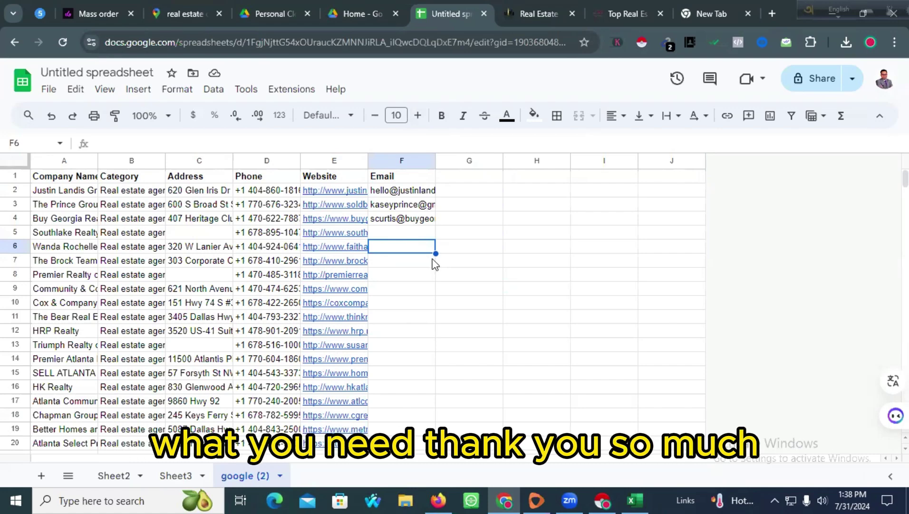
pyautogui.click(570, 498)
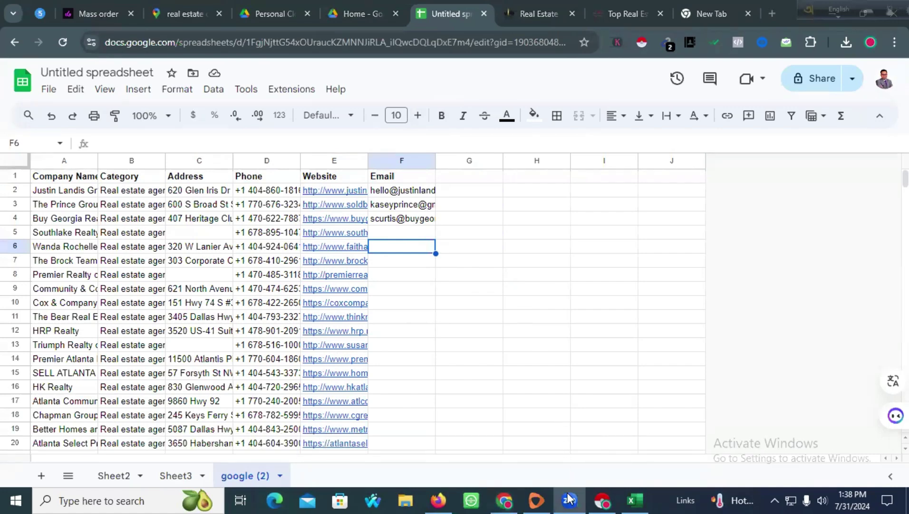